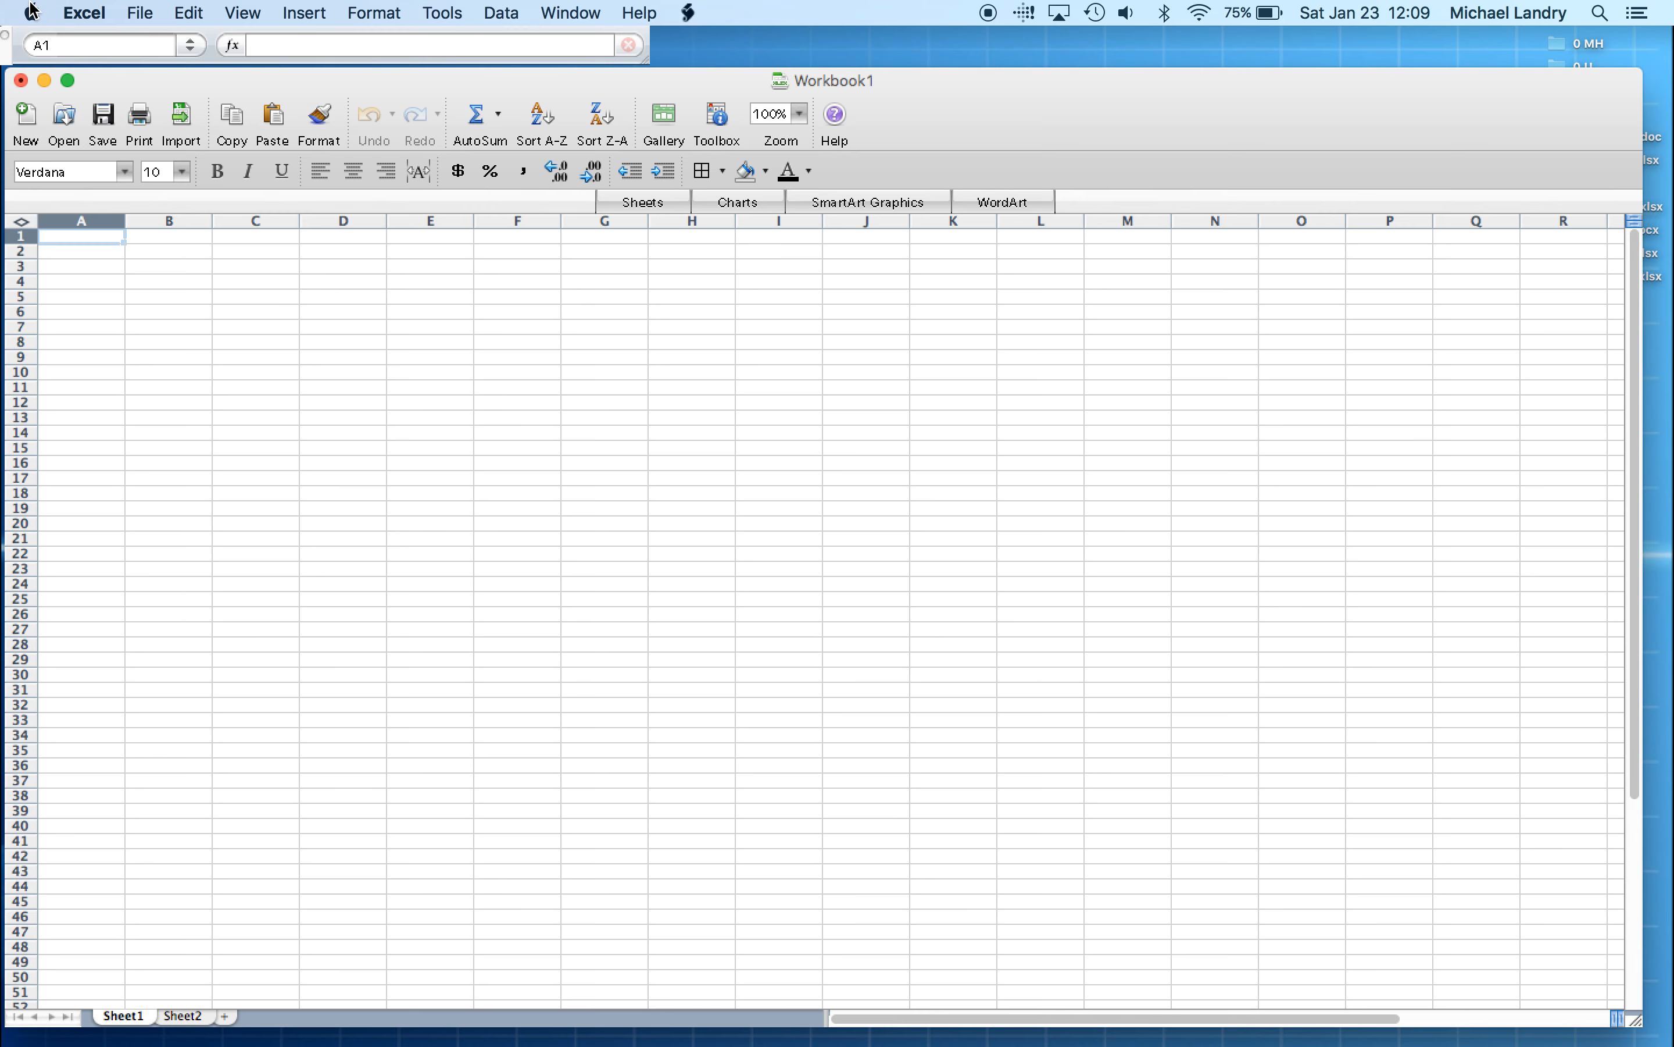
left_click(139, 14)
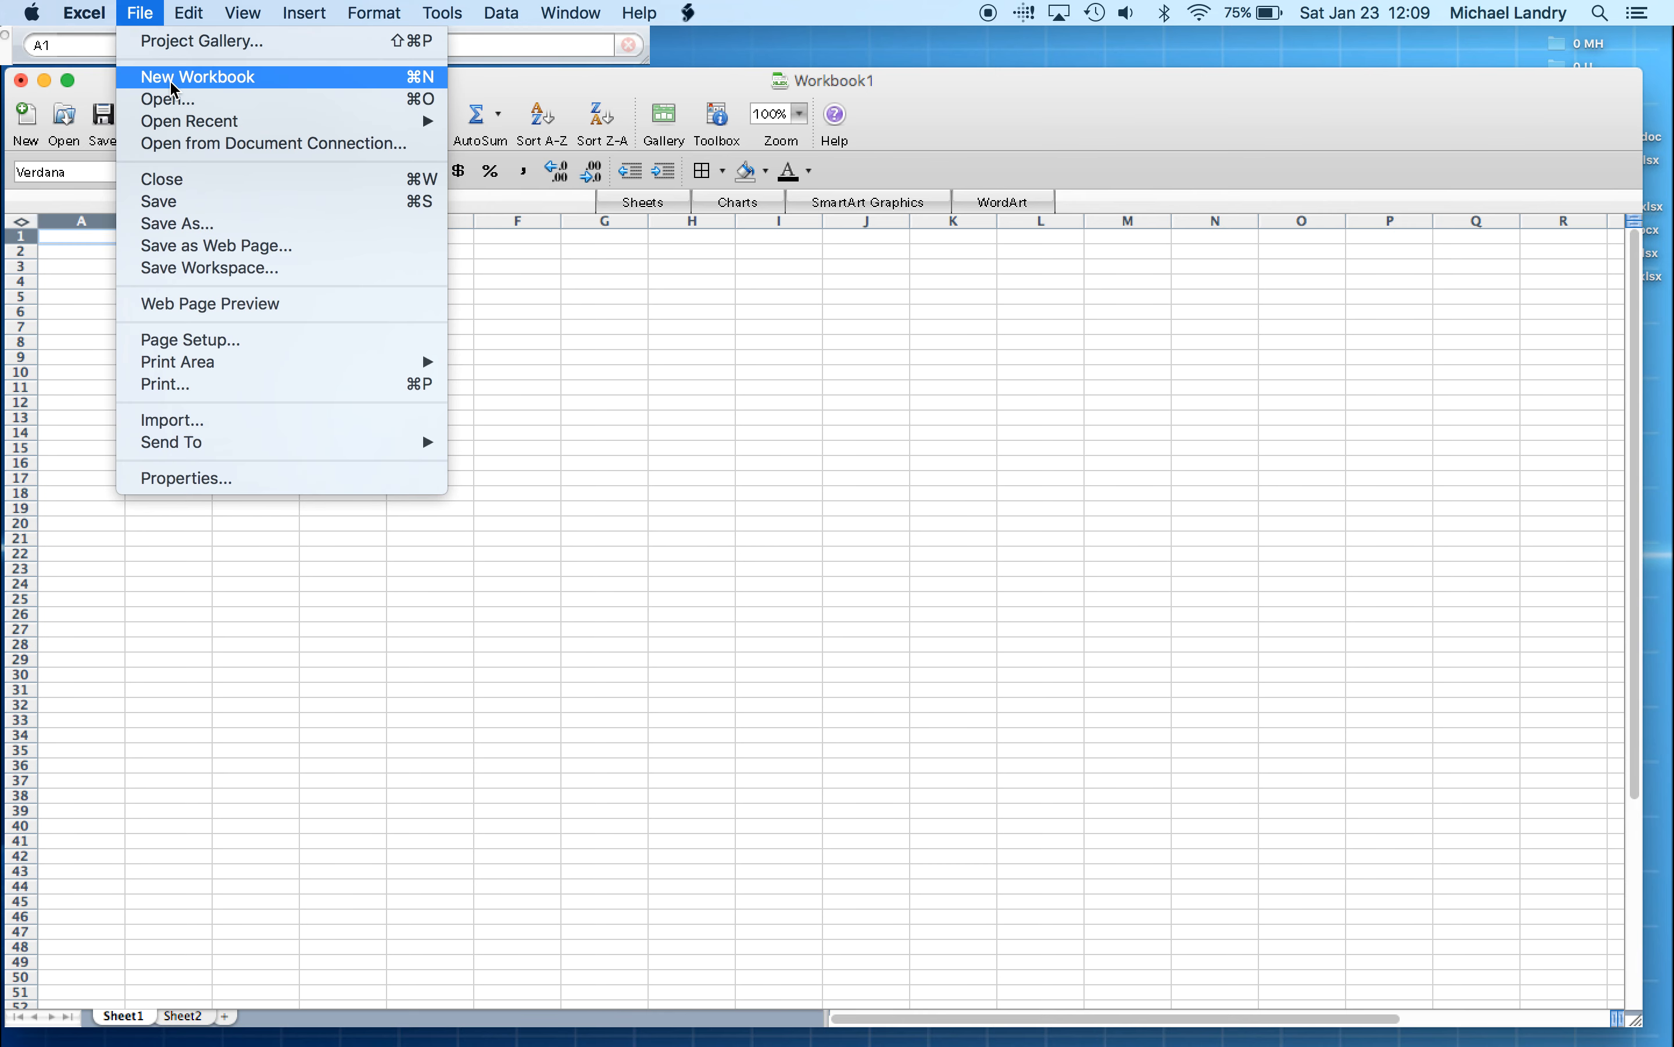
left_click(914, 499)
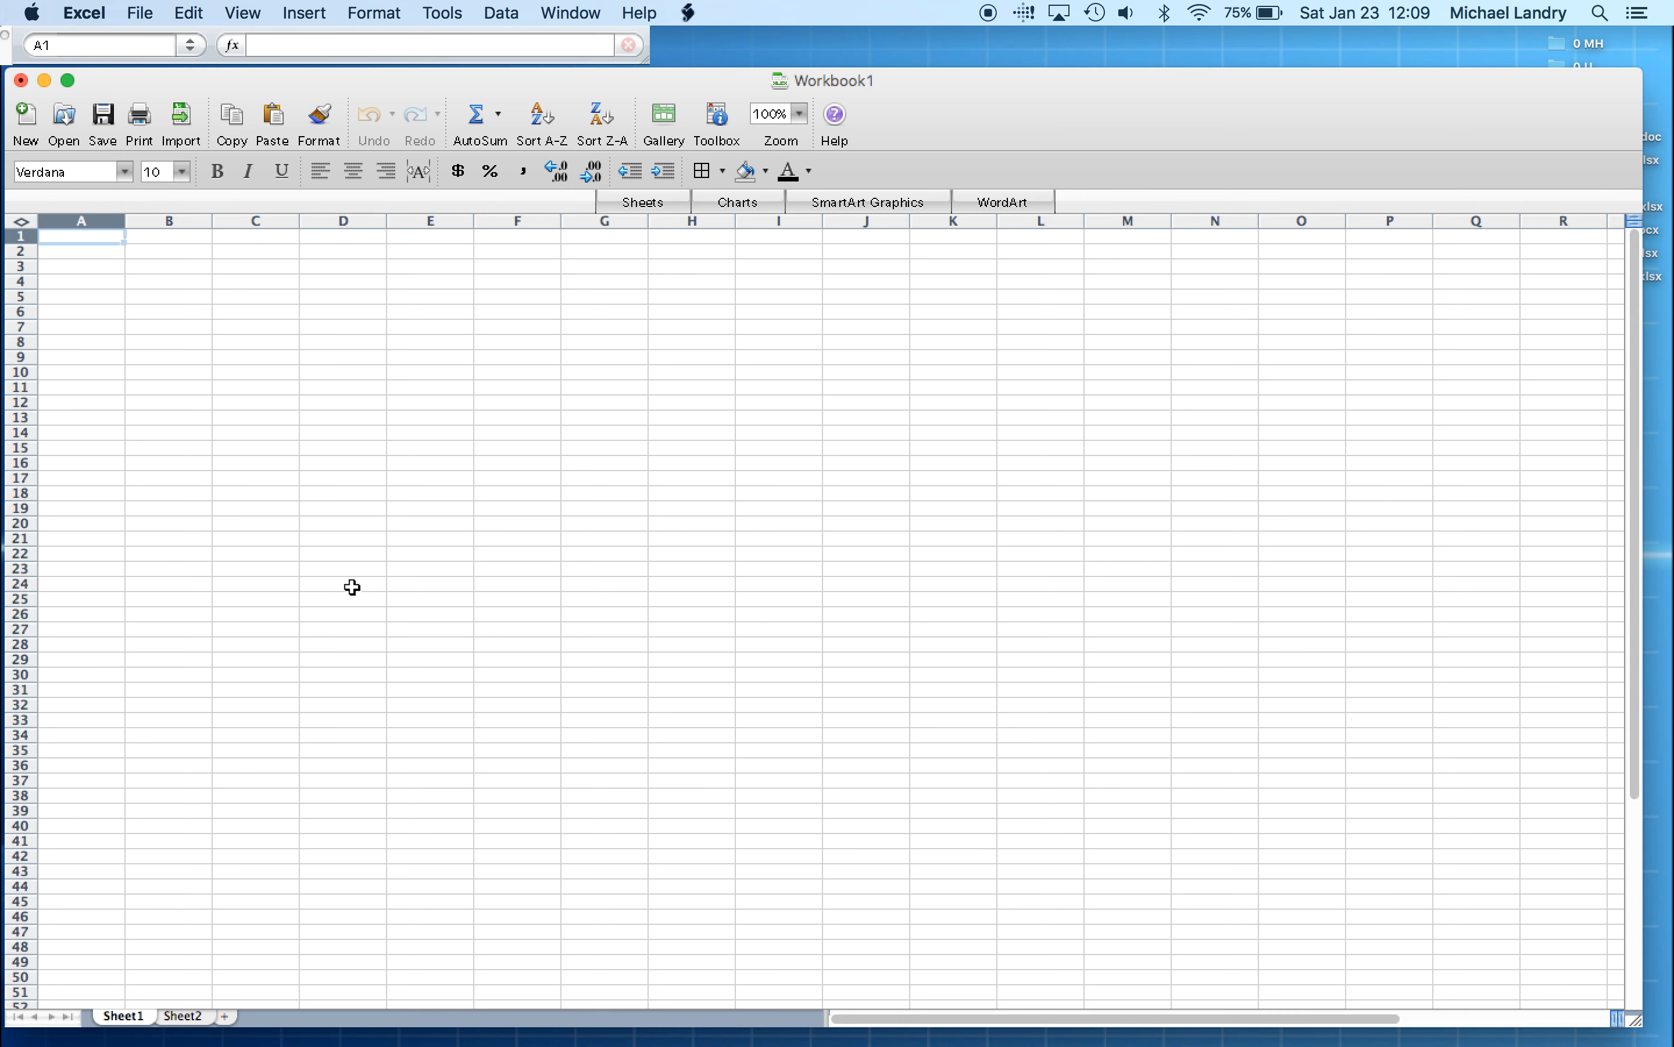
left_click_drag(855, 1014, 1459, 1042)
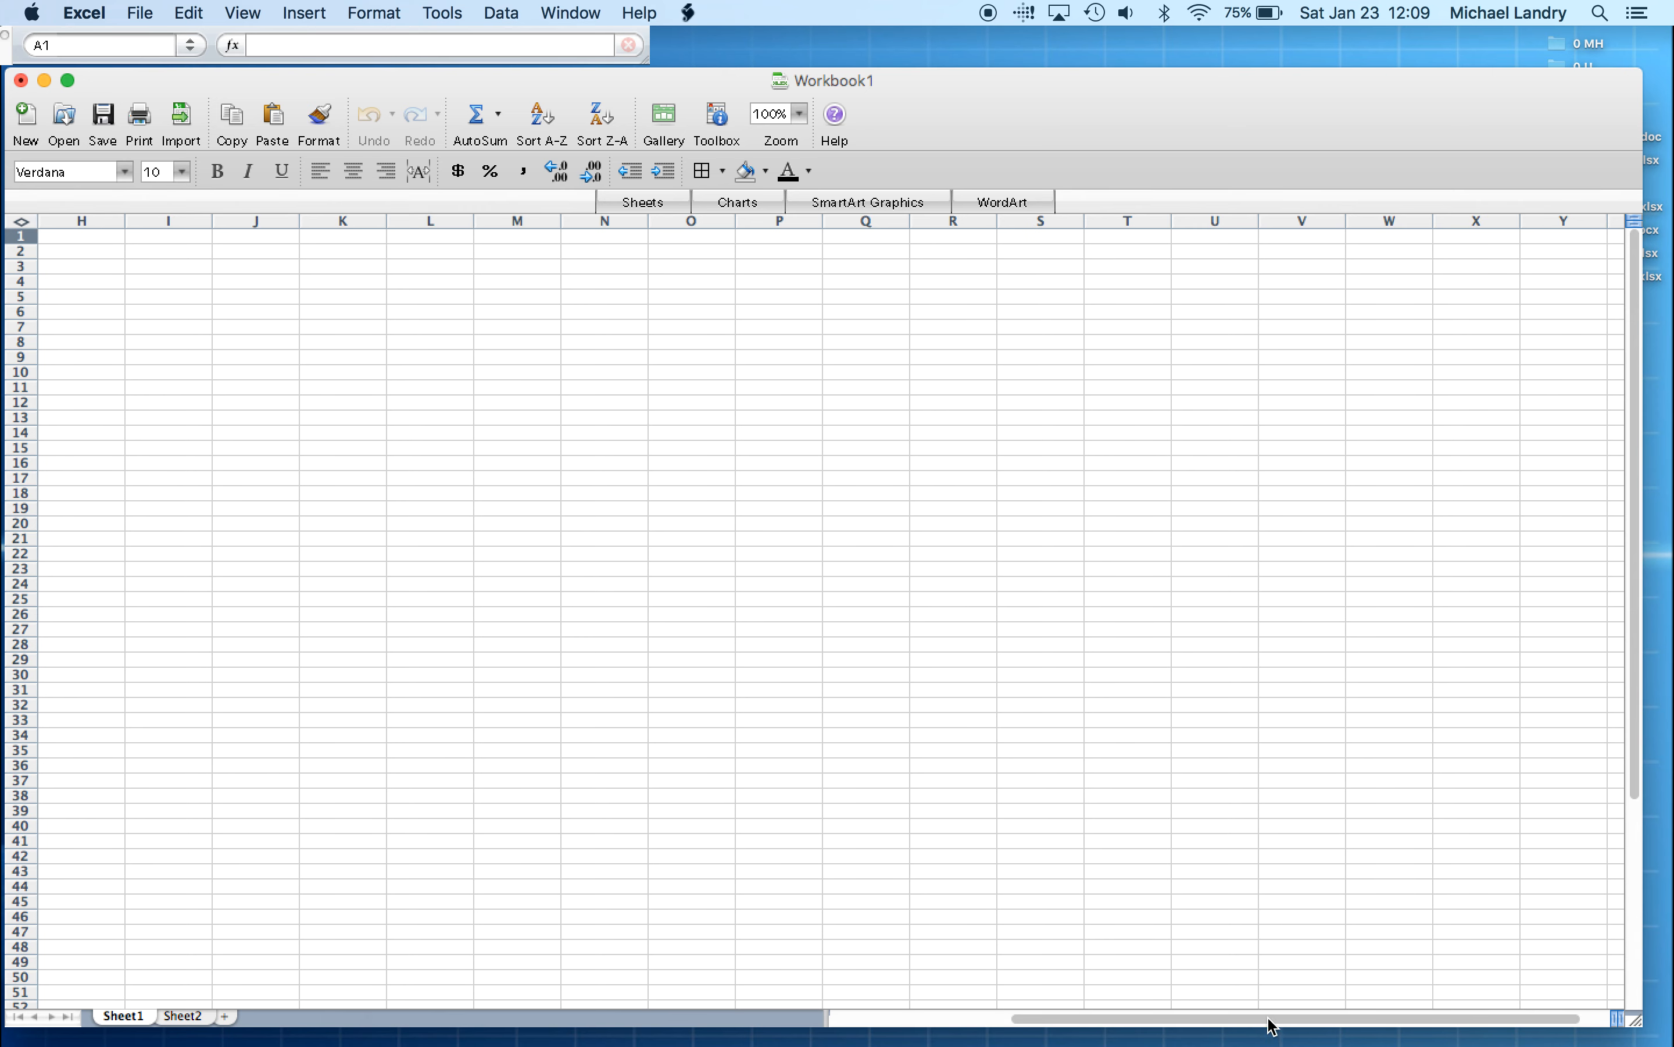
left_click_drag(1267, 1020, 984, 1034)
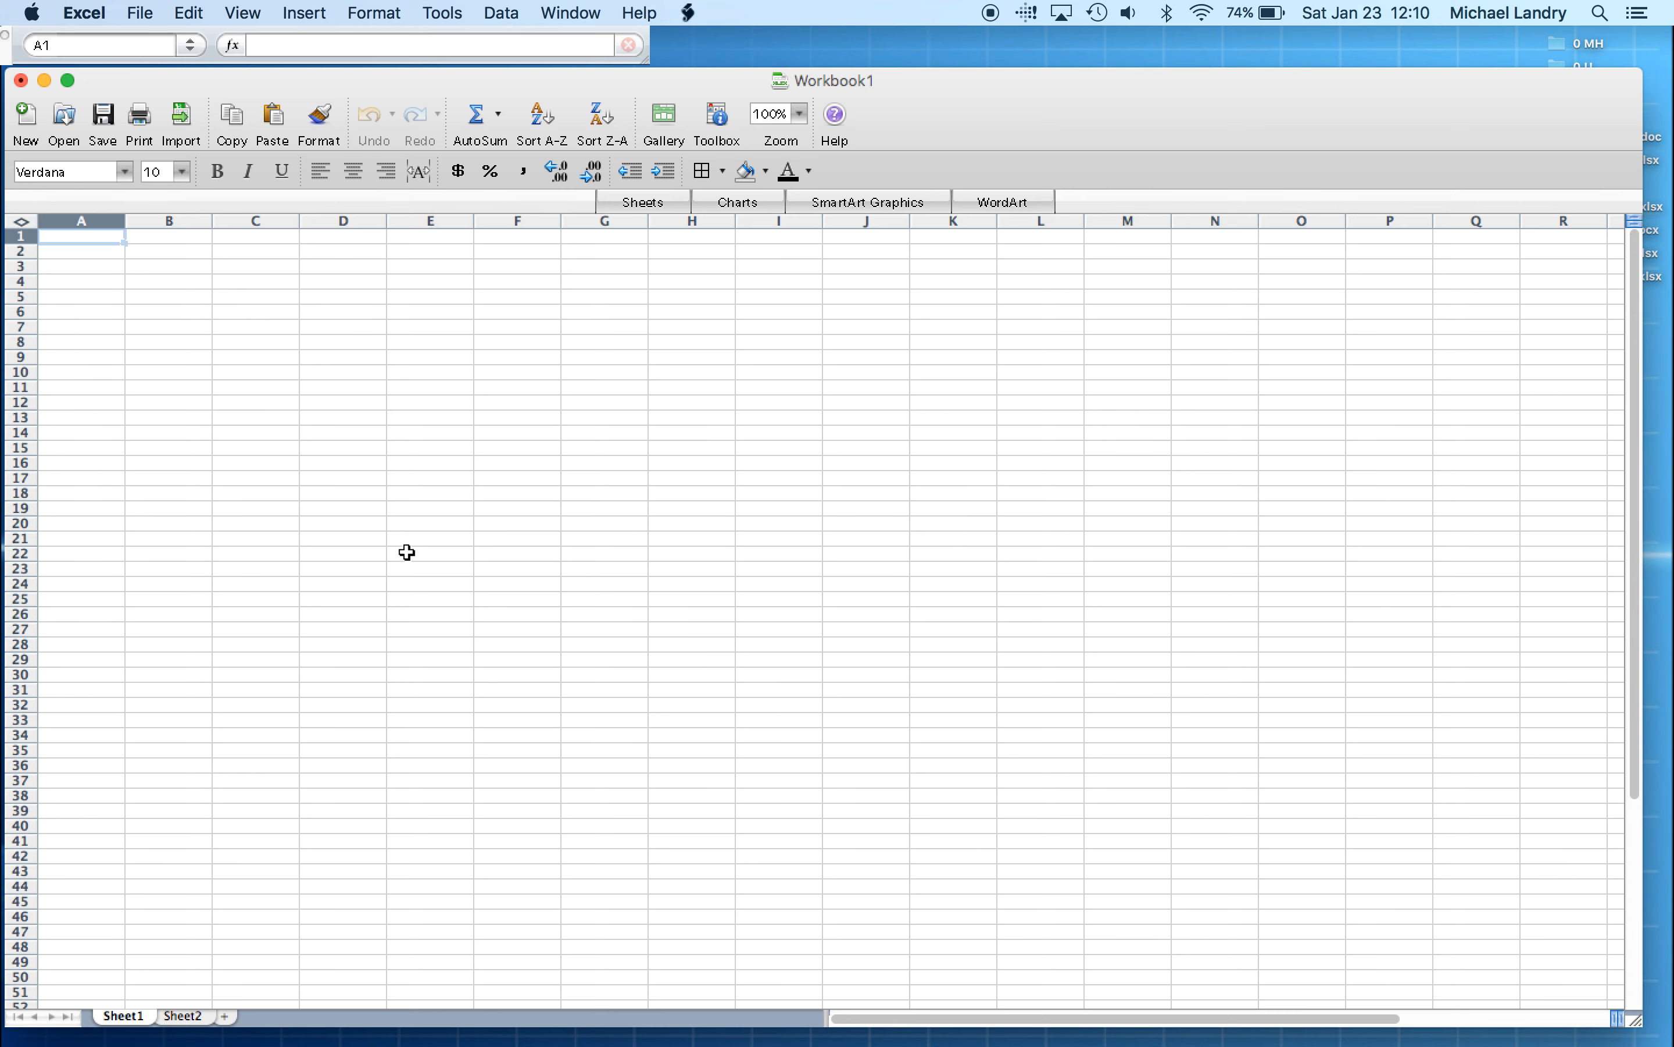
left_click(172, 261)
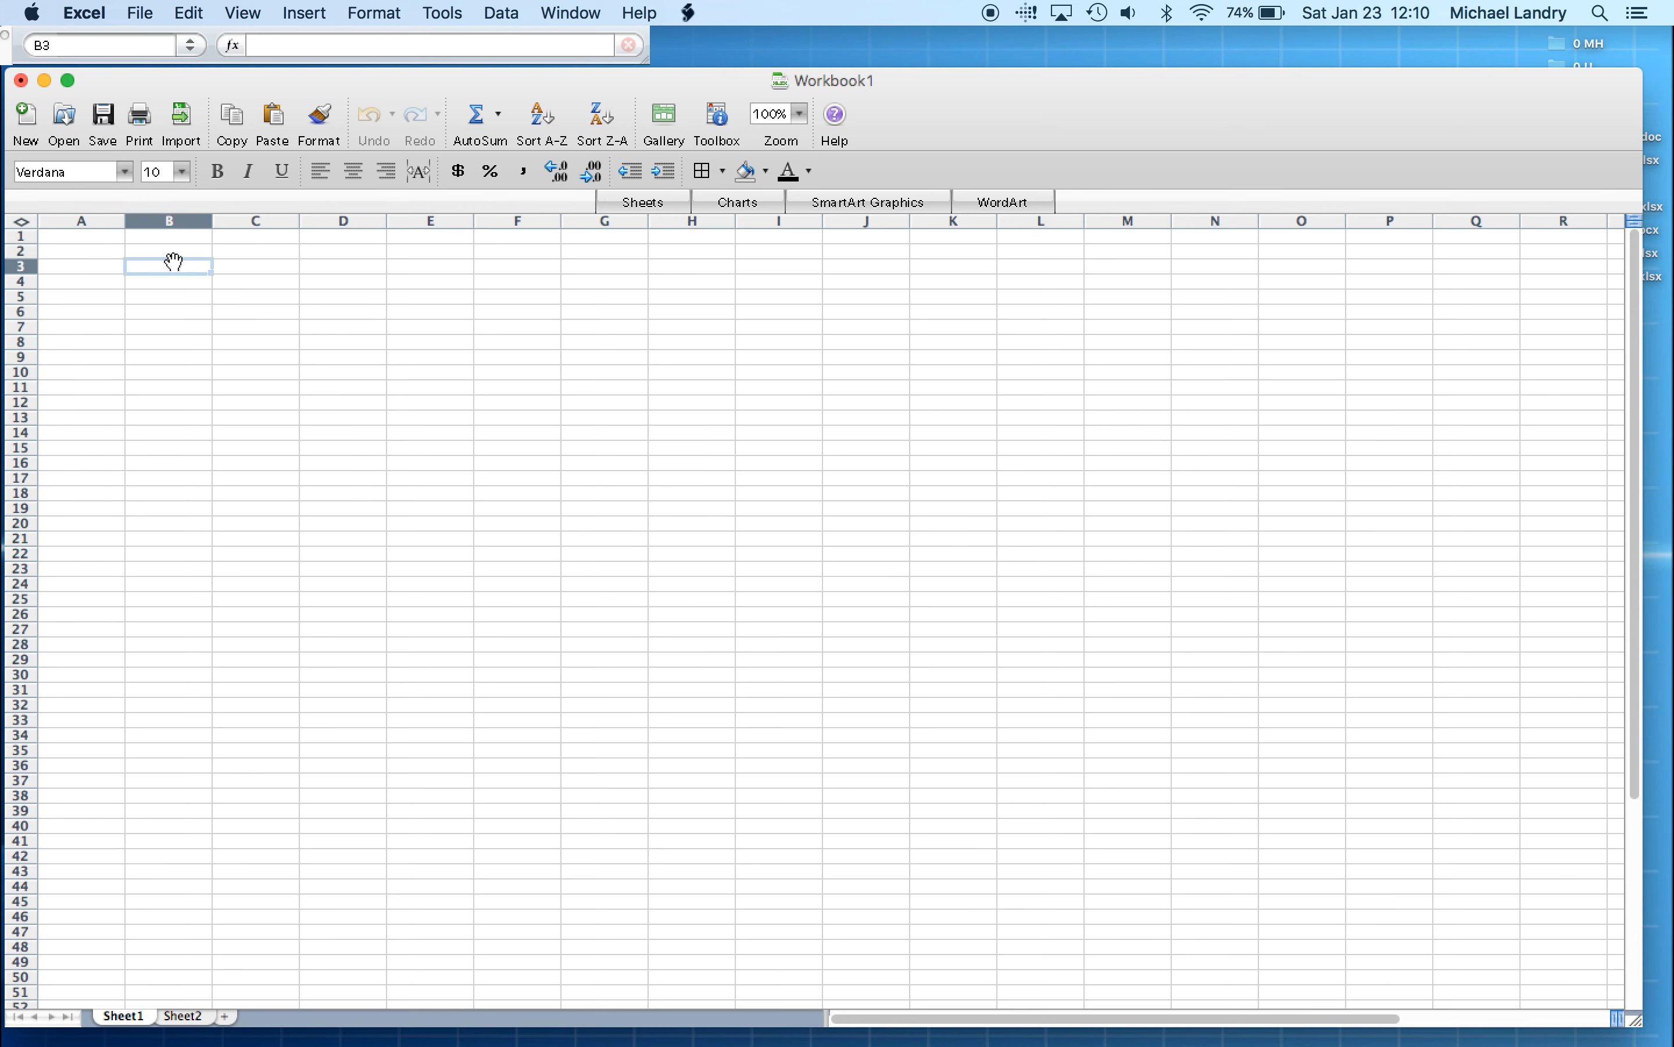
left_click(263, 270)
left_click(355, 336)
left_click(514, 372)
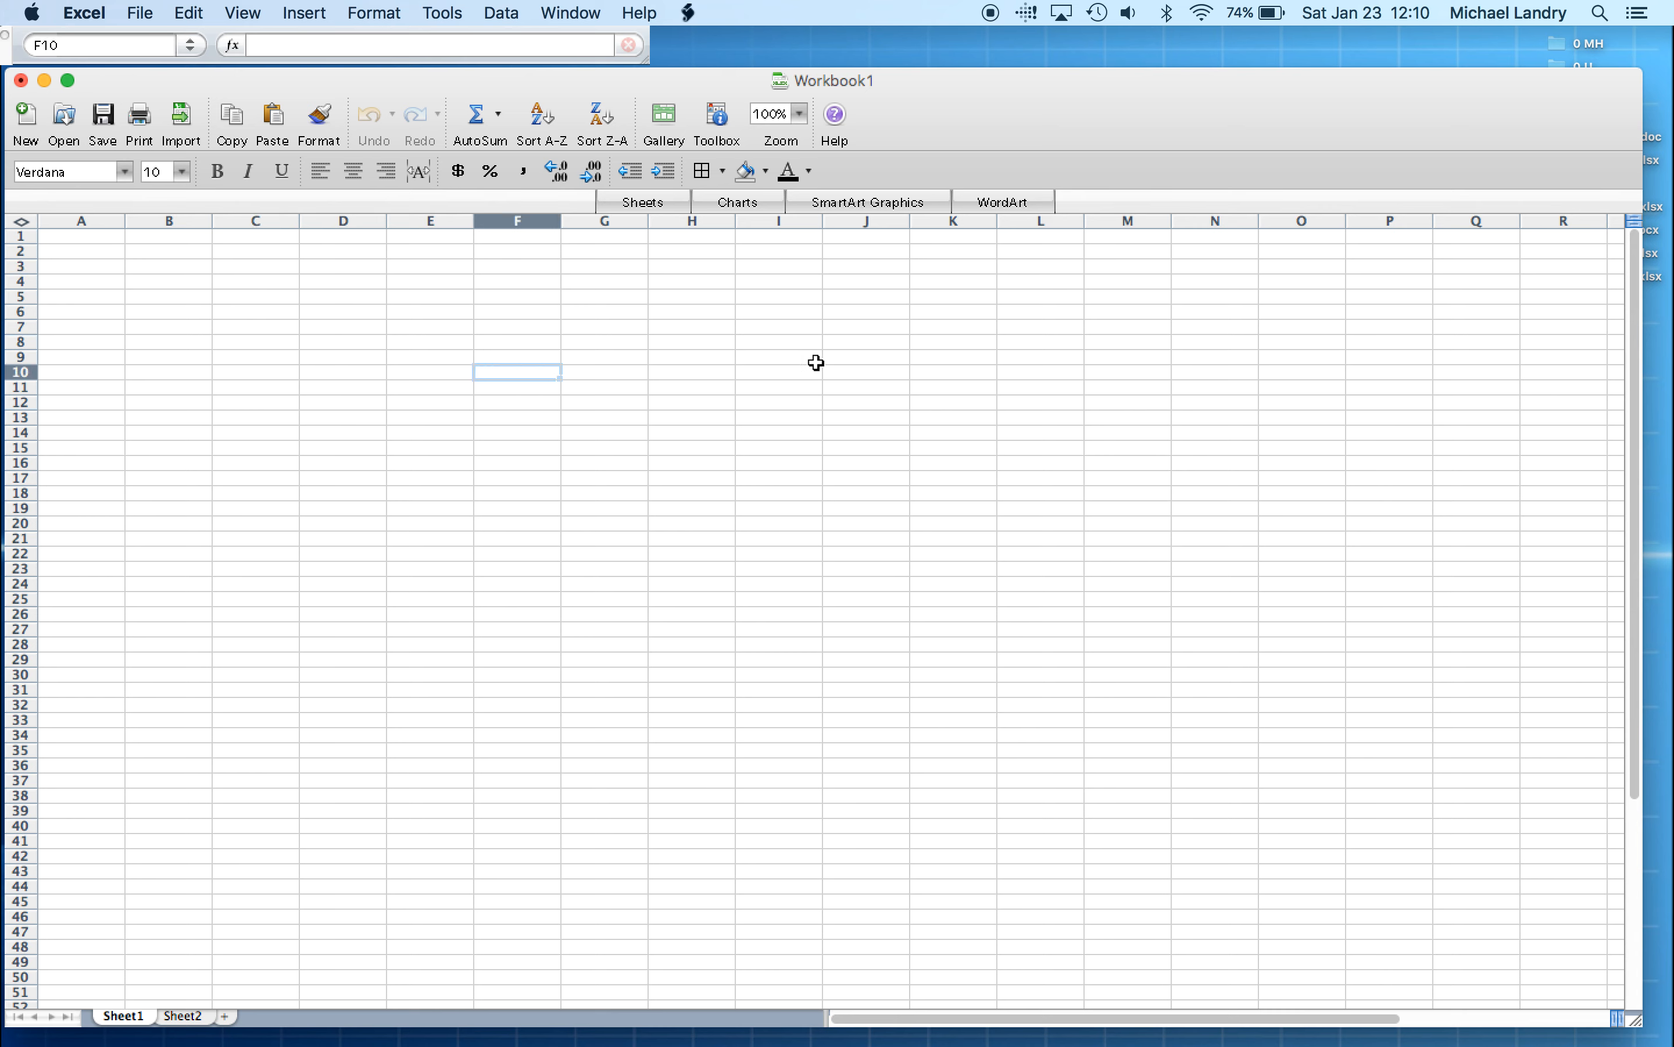
left_click(867, 368)
left_click(466, 291)
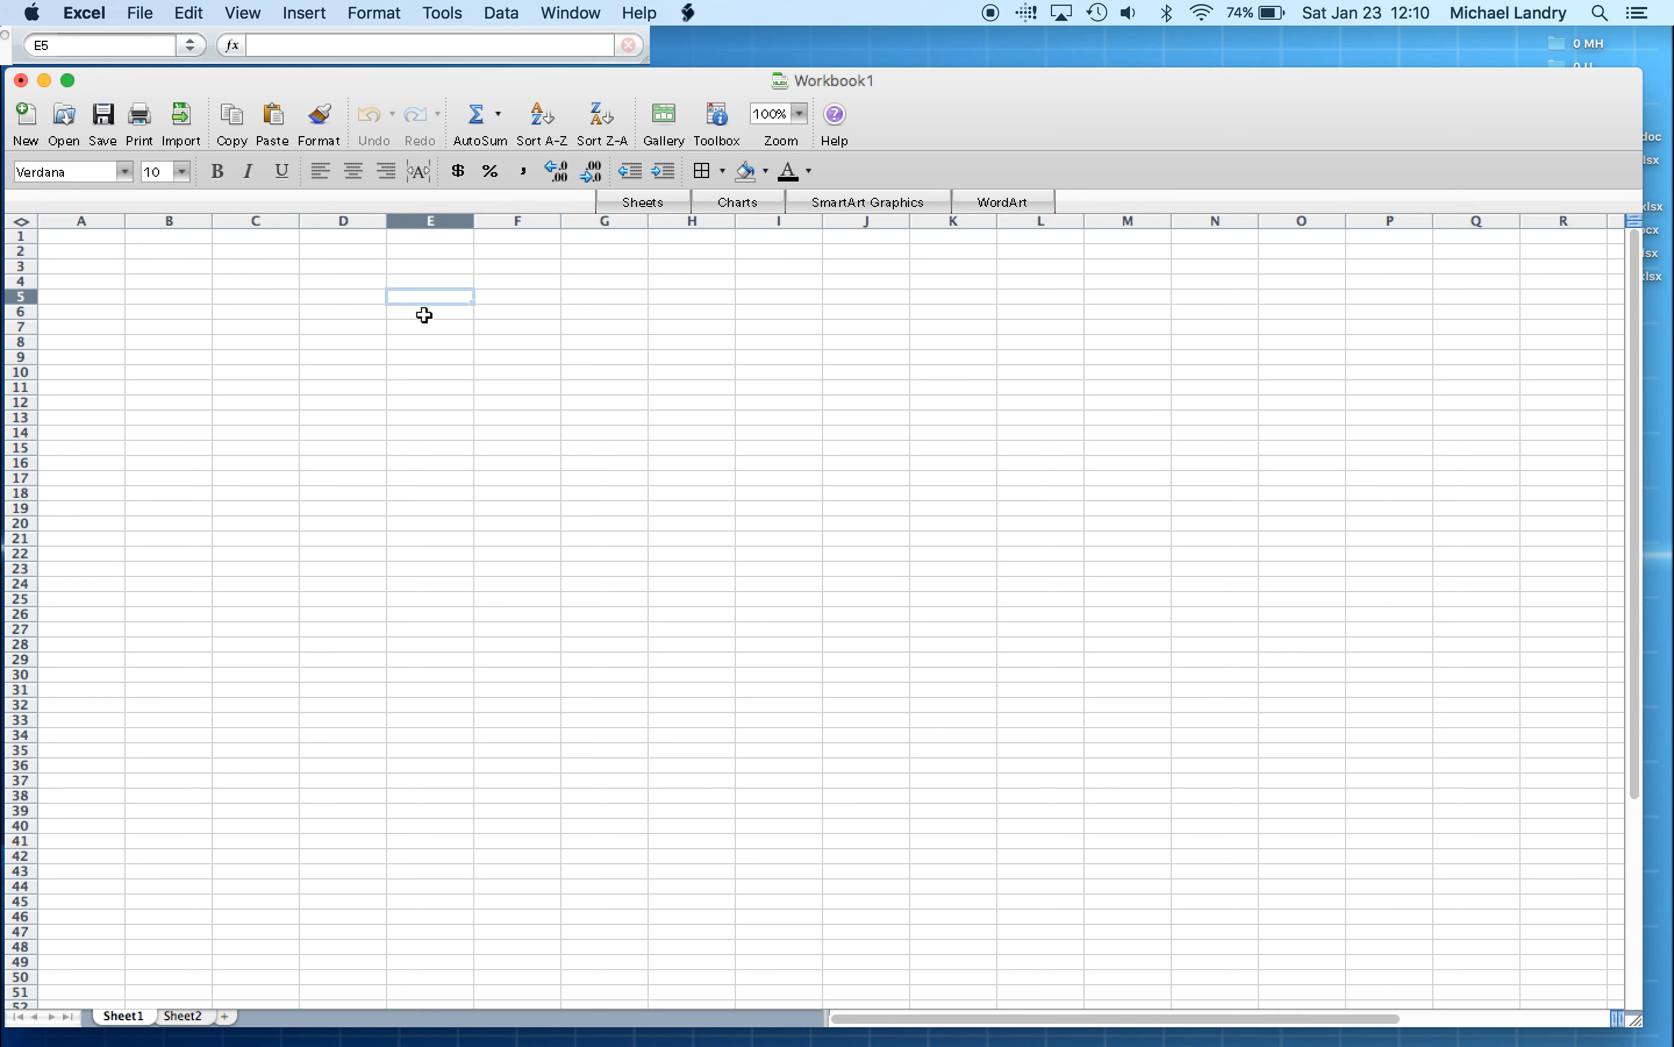
left_click(121, 389)
left_click(92, 250)
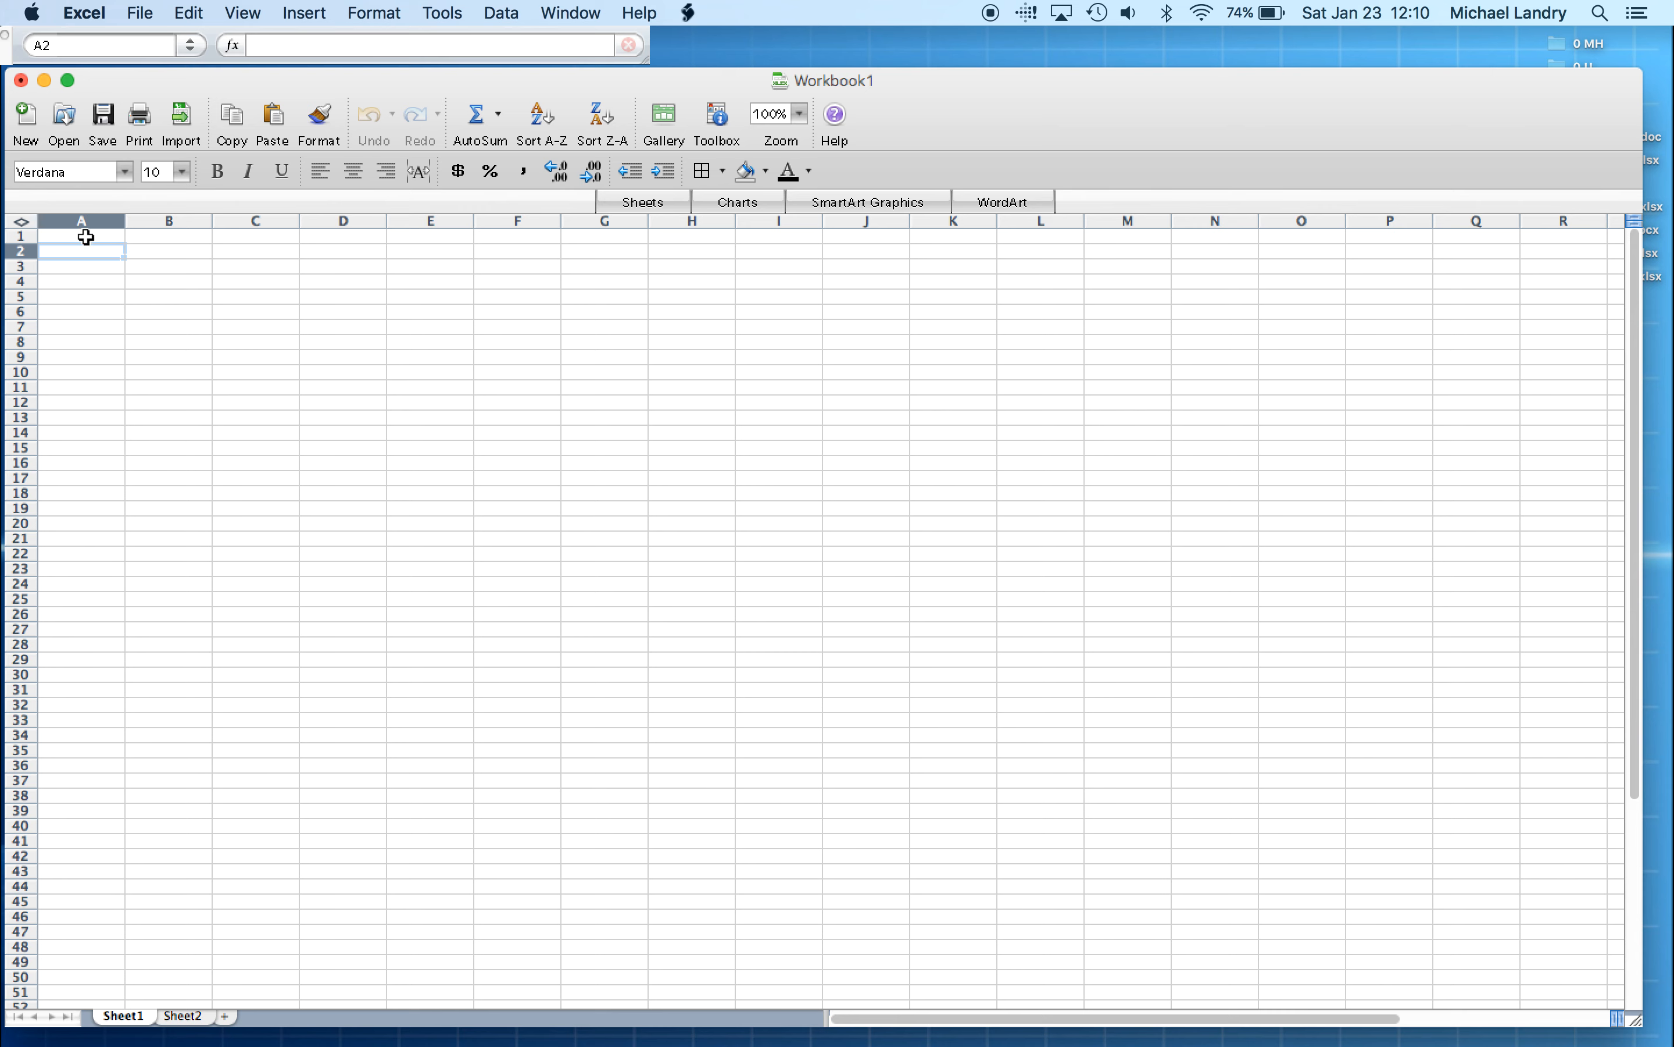
left_click(83, 235)
left_click(78, 251)
left_click(605, 235)
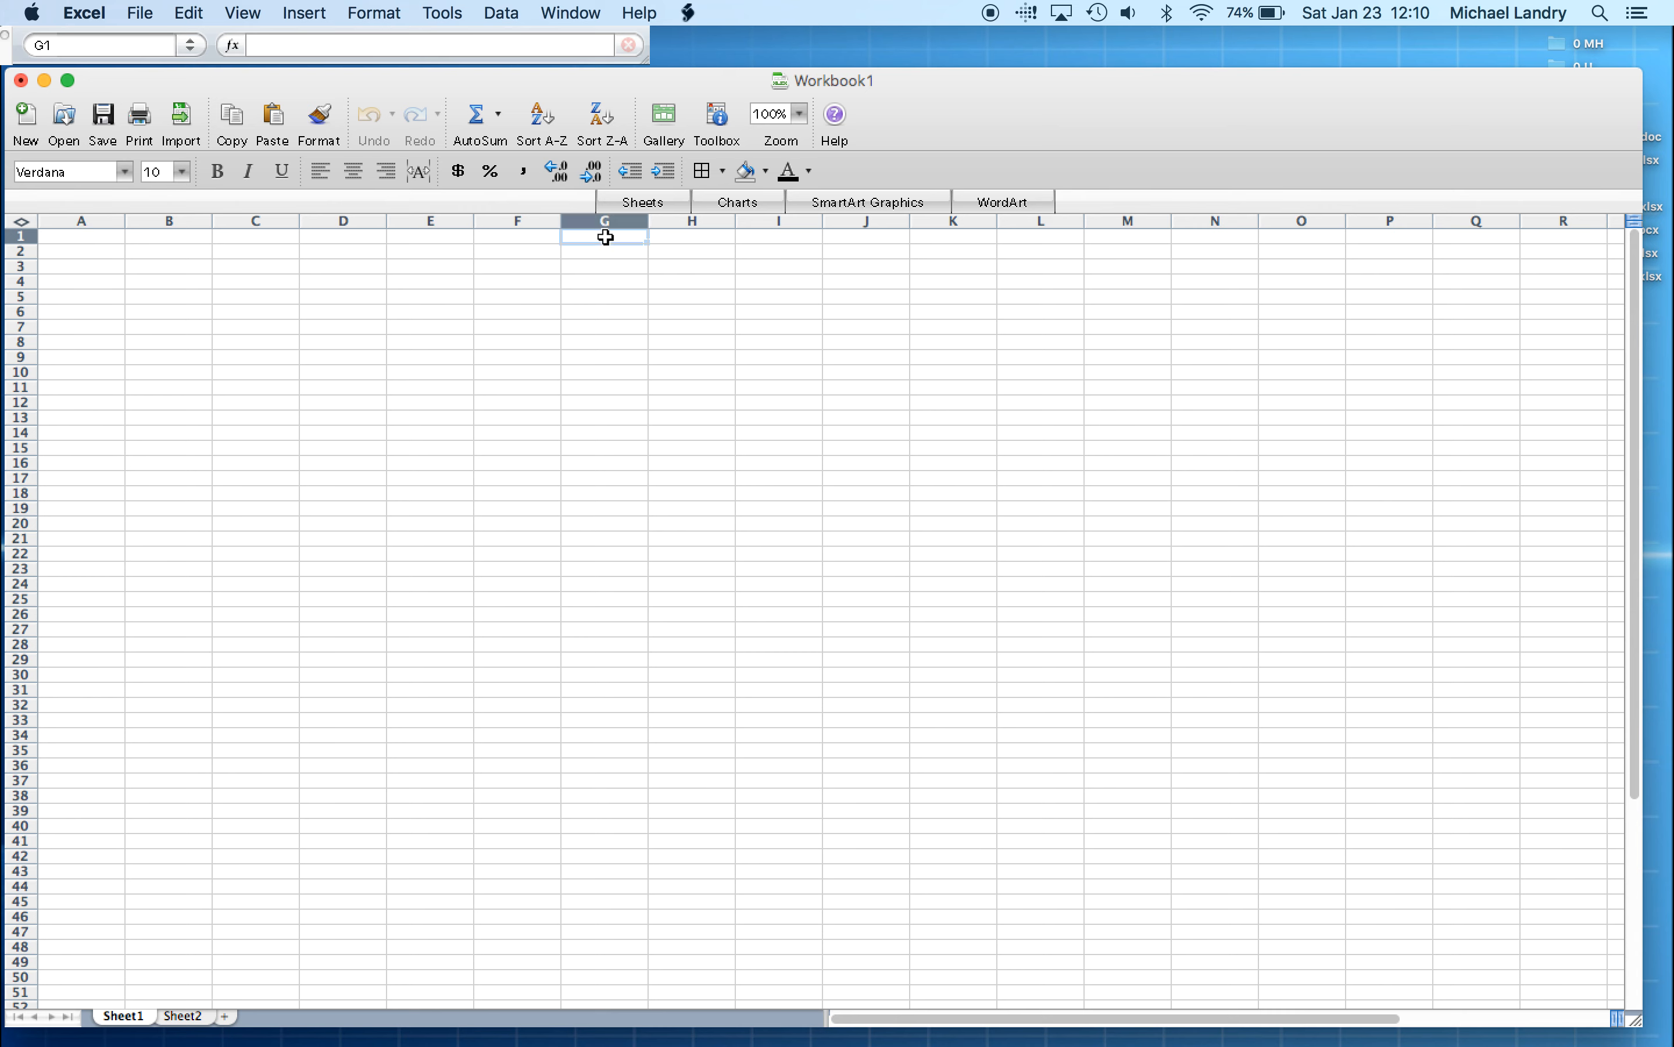
left_click(610, 356)
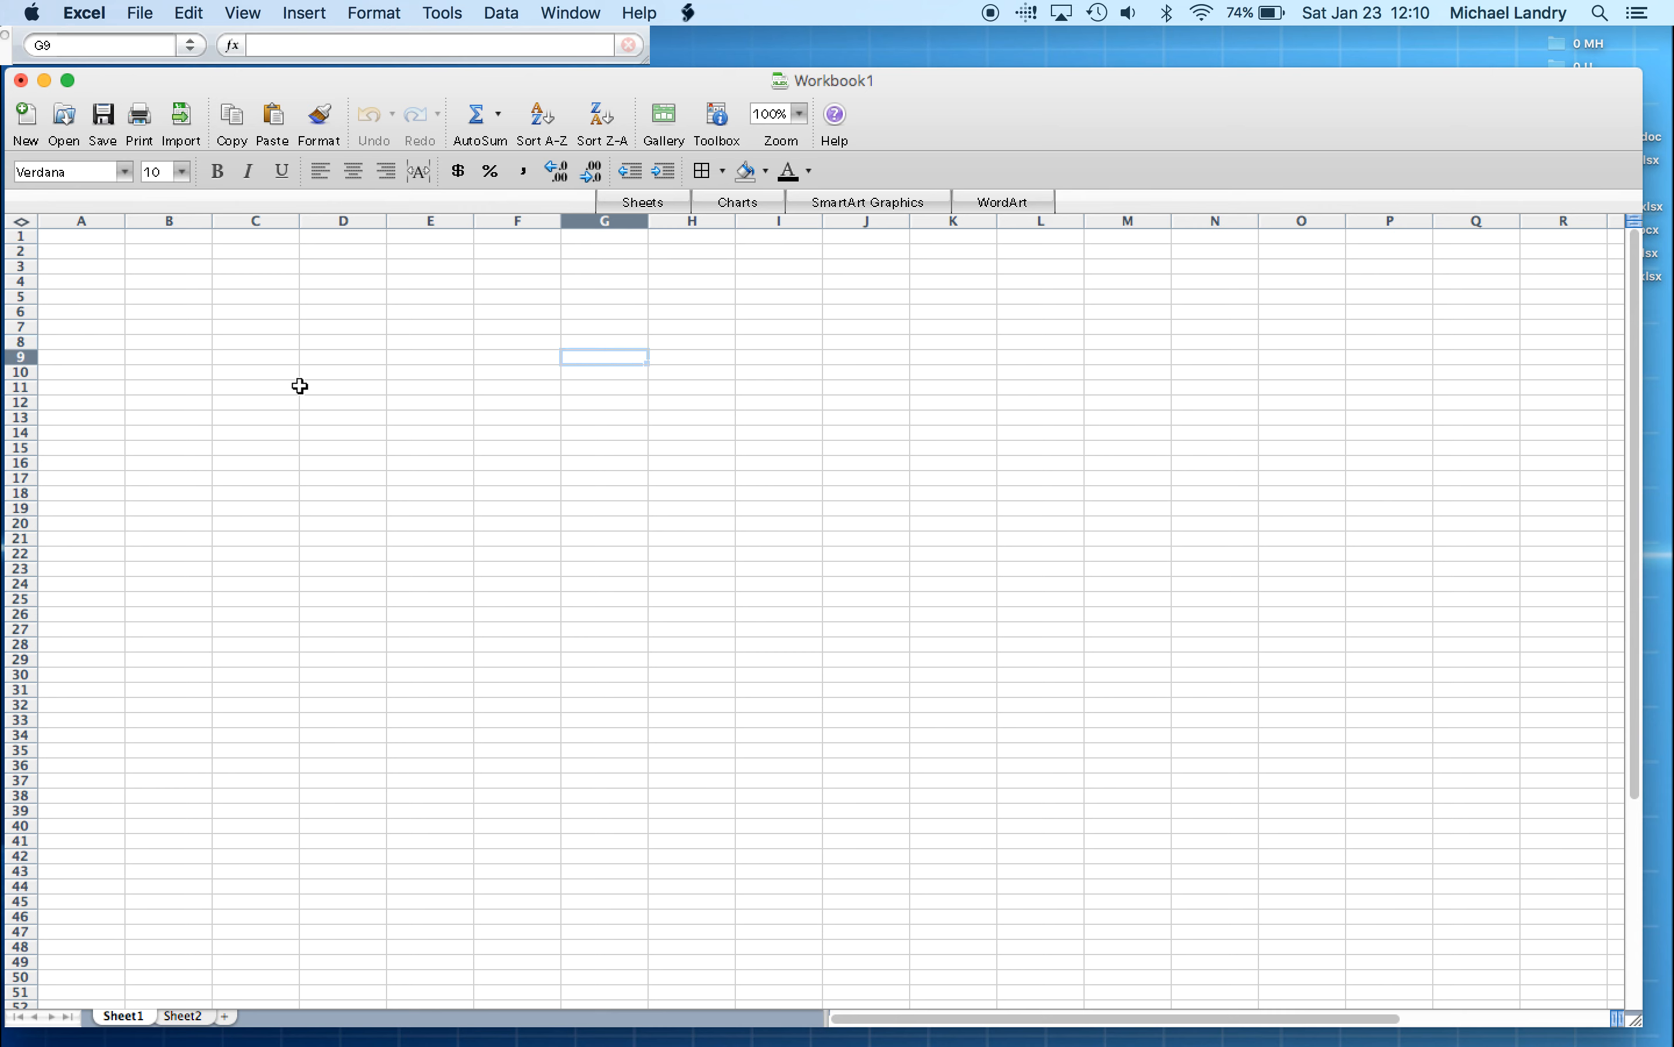
left_click(83, 221)
left_click(157, 257)
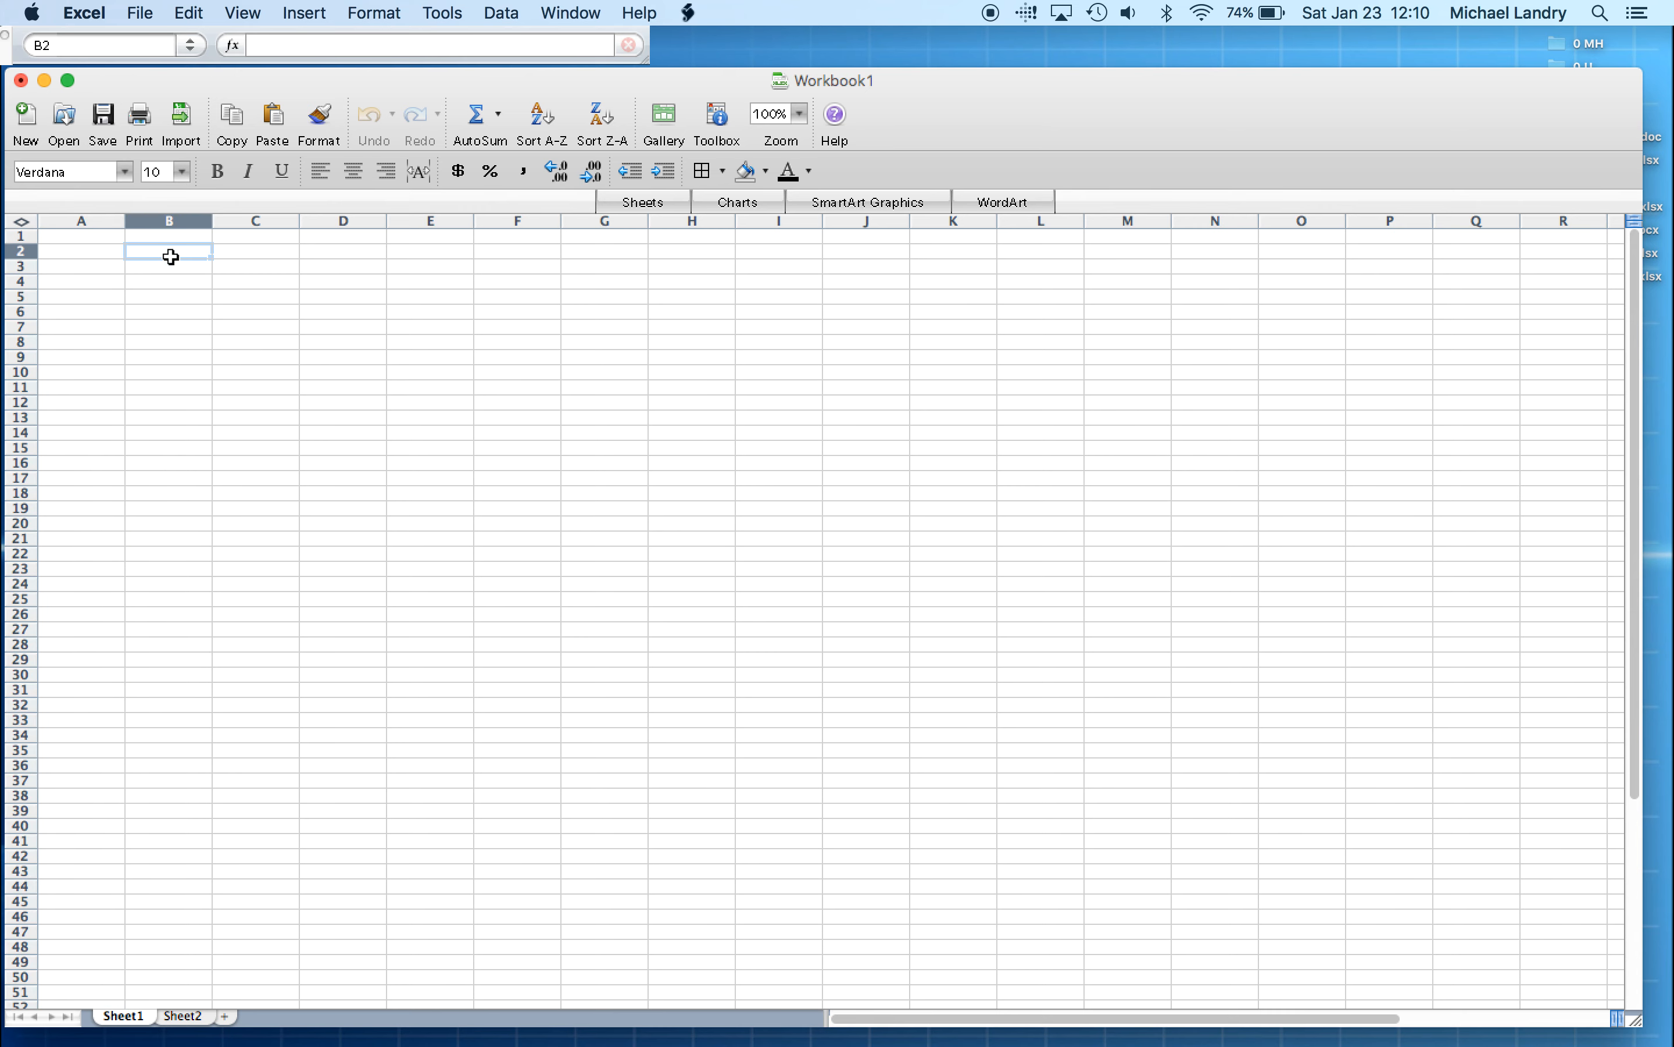
Enter the headers AGE in cell A1 and GENDER in B1, and clear both cells again
left_click(78, 239)
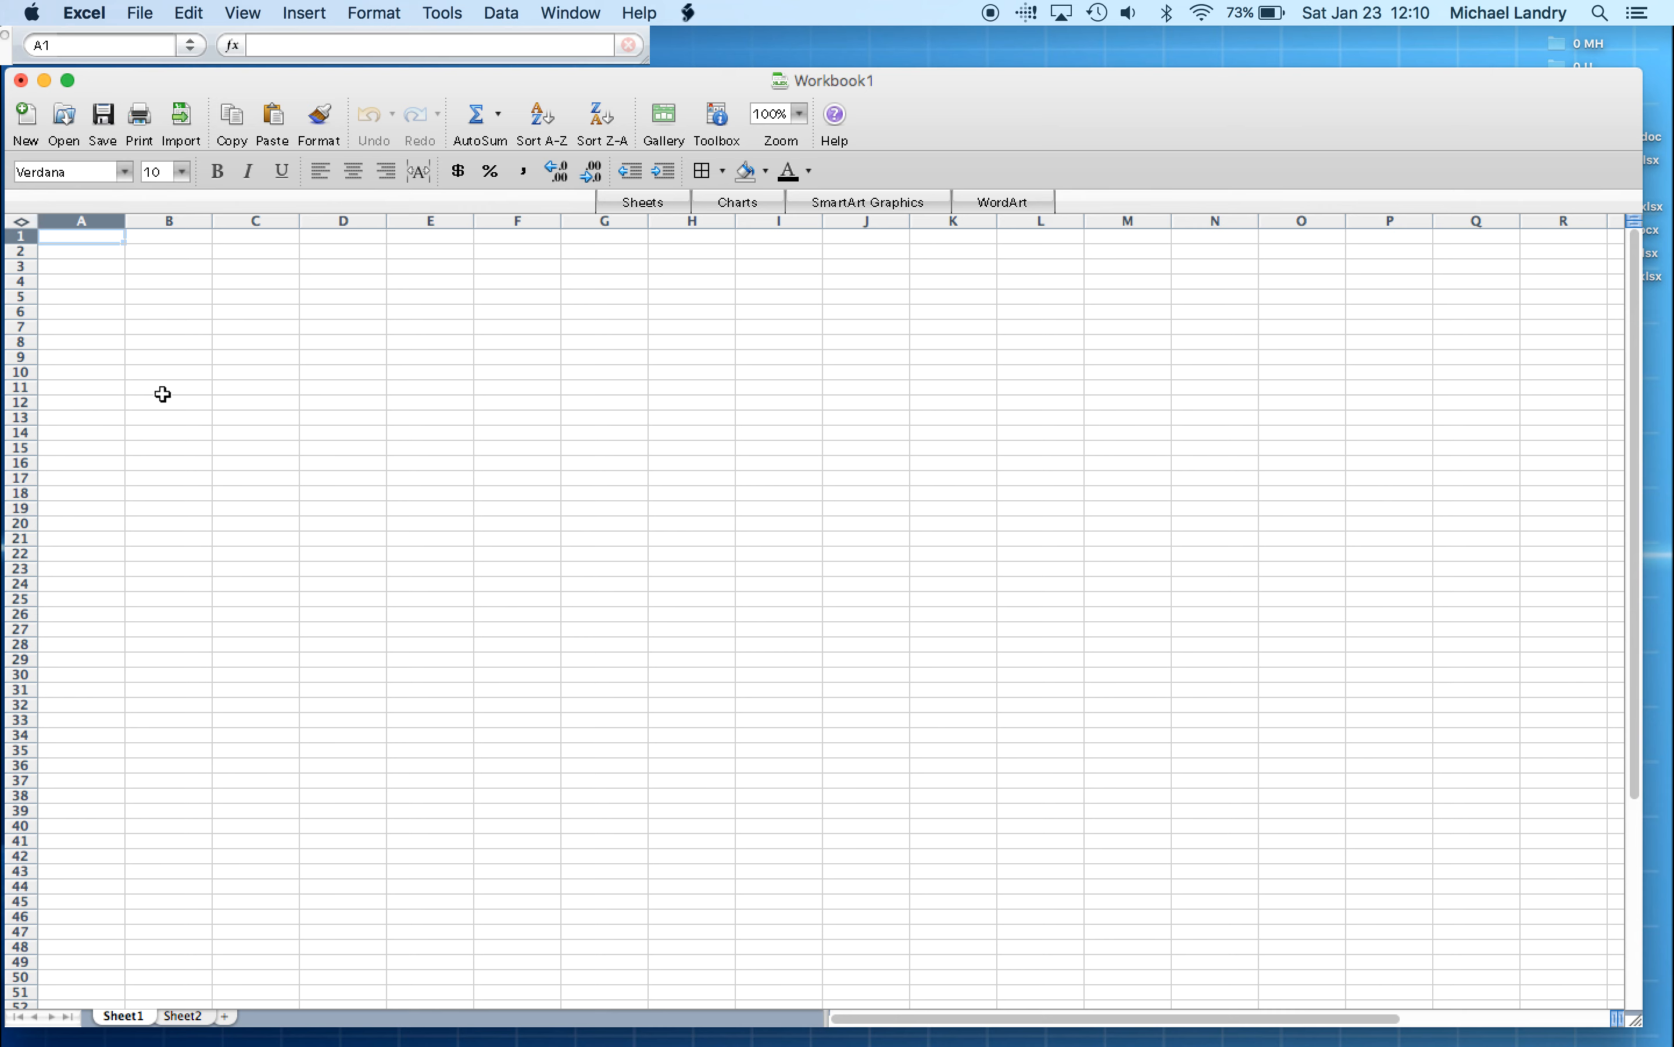
type("AGE")
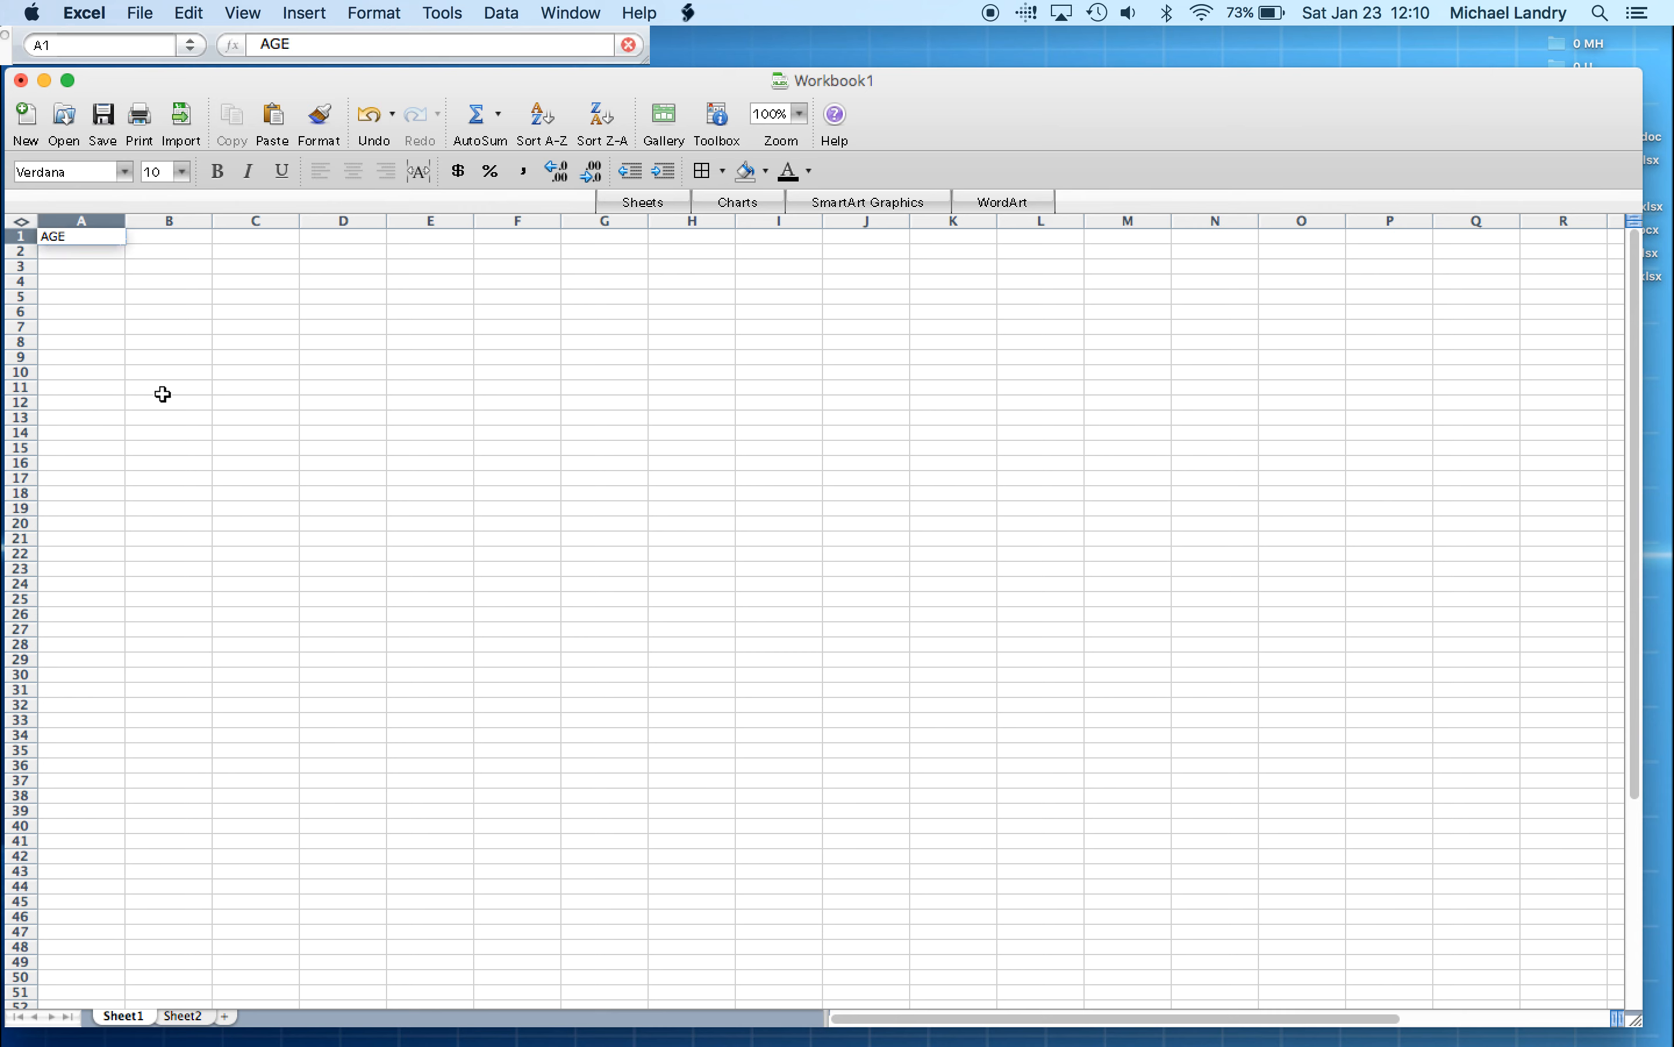
key("Tab")
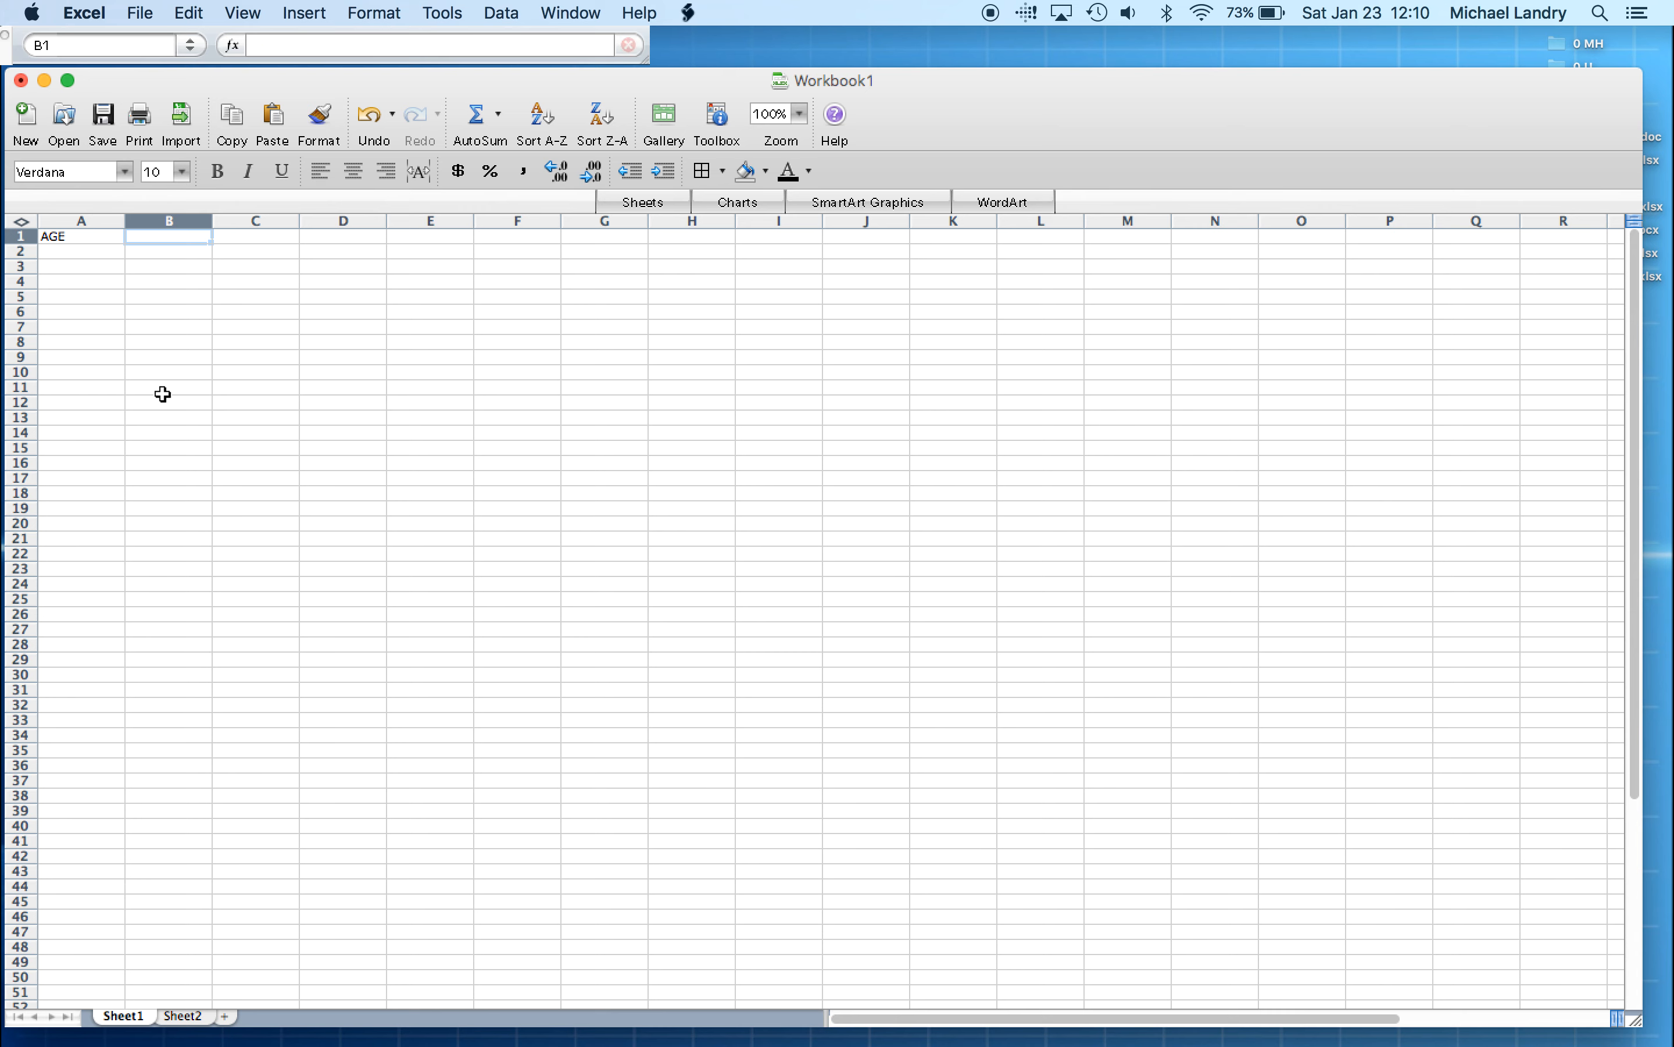
type("GENDER")
key("Tab")
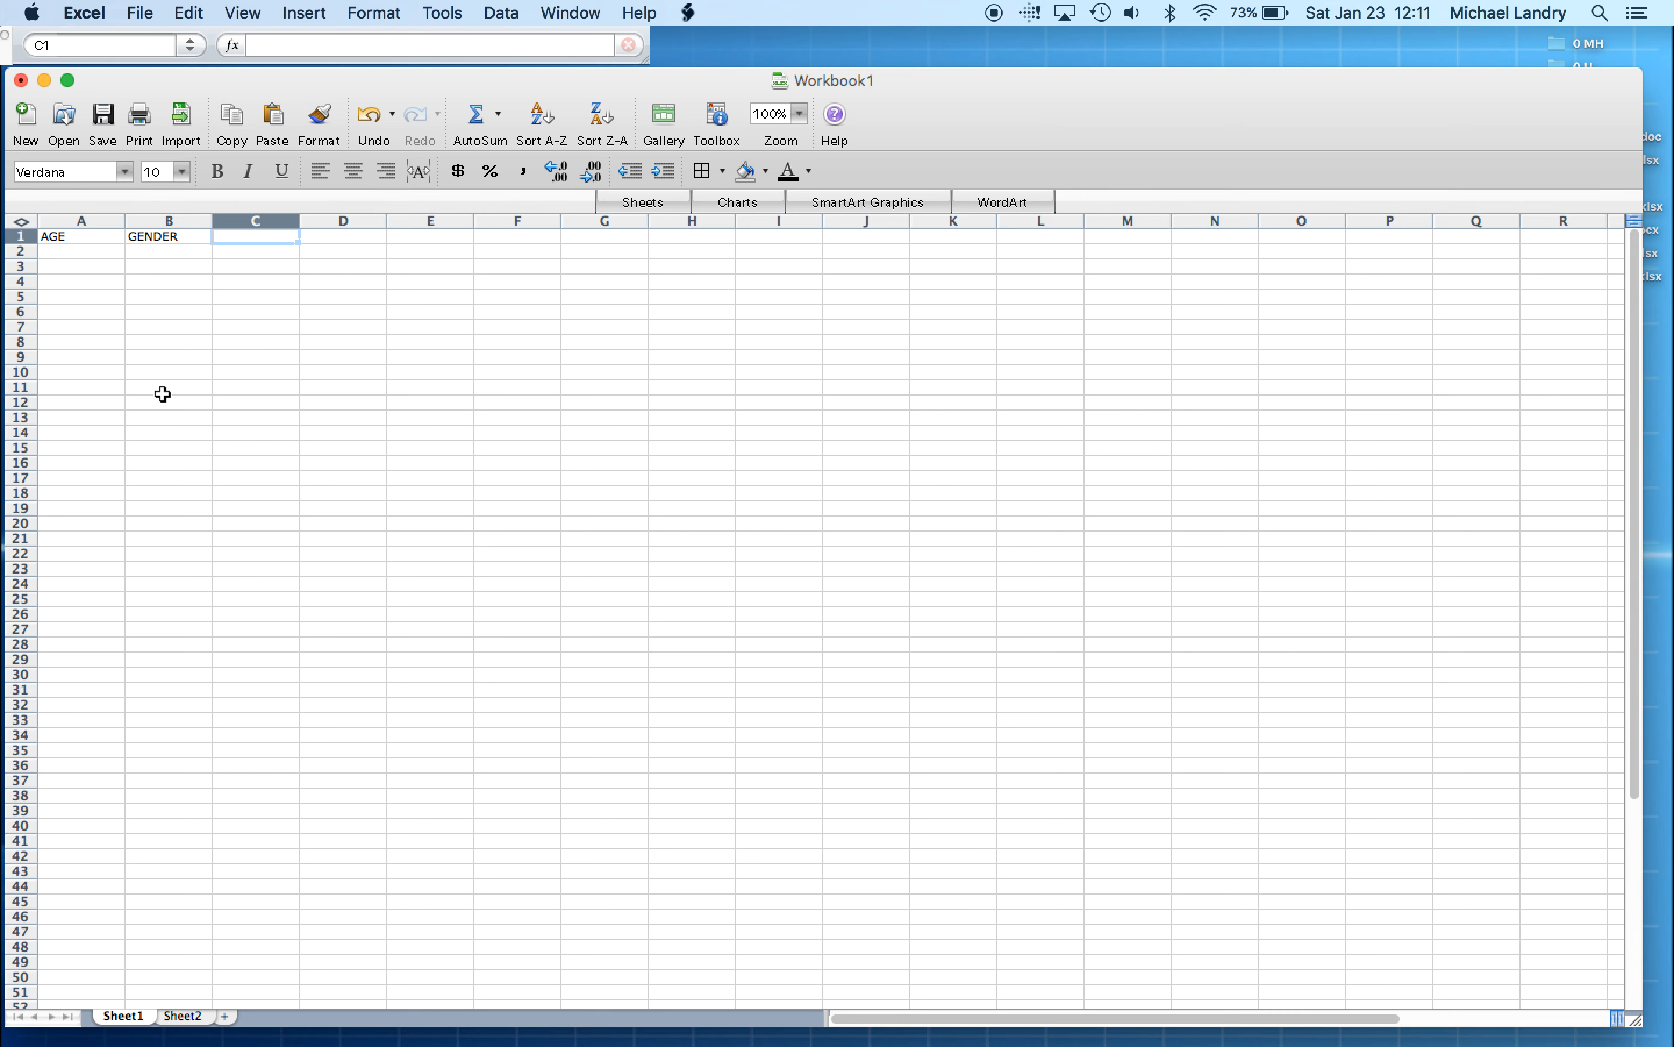
key("Left")
key("BackSpace")
key("Left")
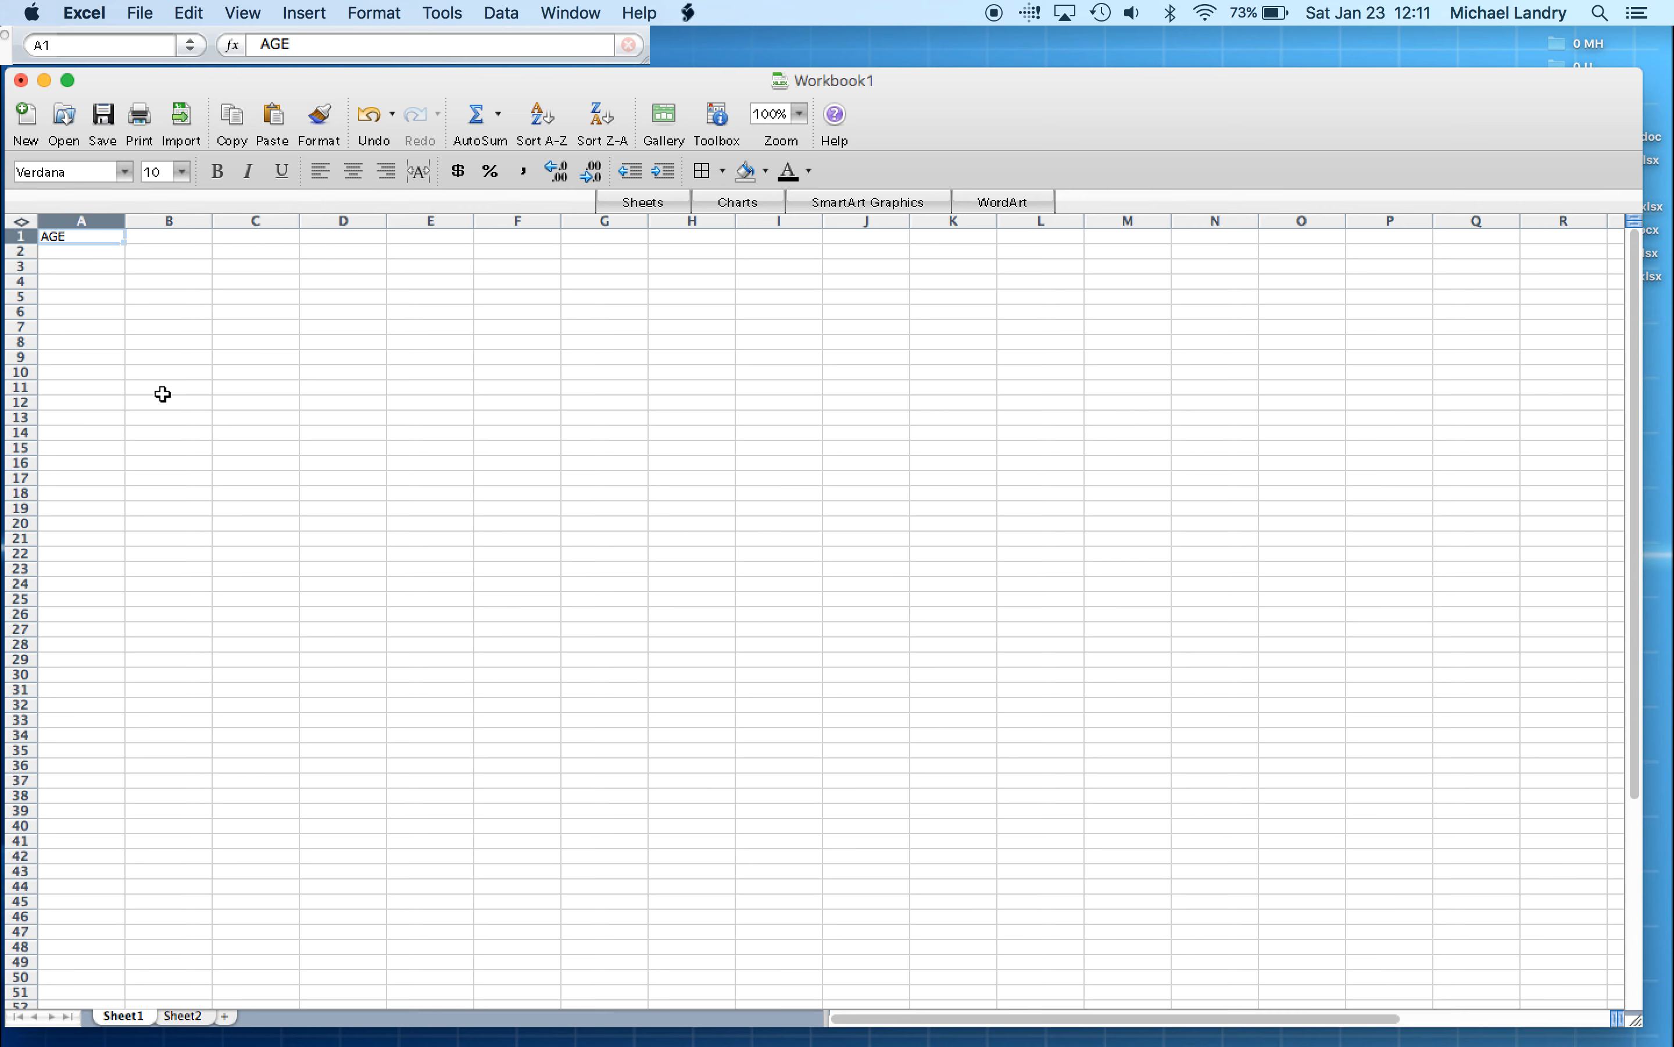
key("BackSpace")
Enter the column headers GENDER in cell A1 and AGE in cell B1
type("GENDER")
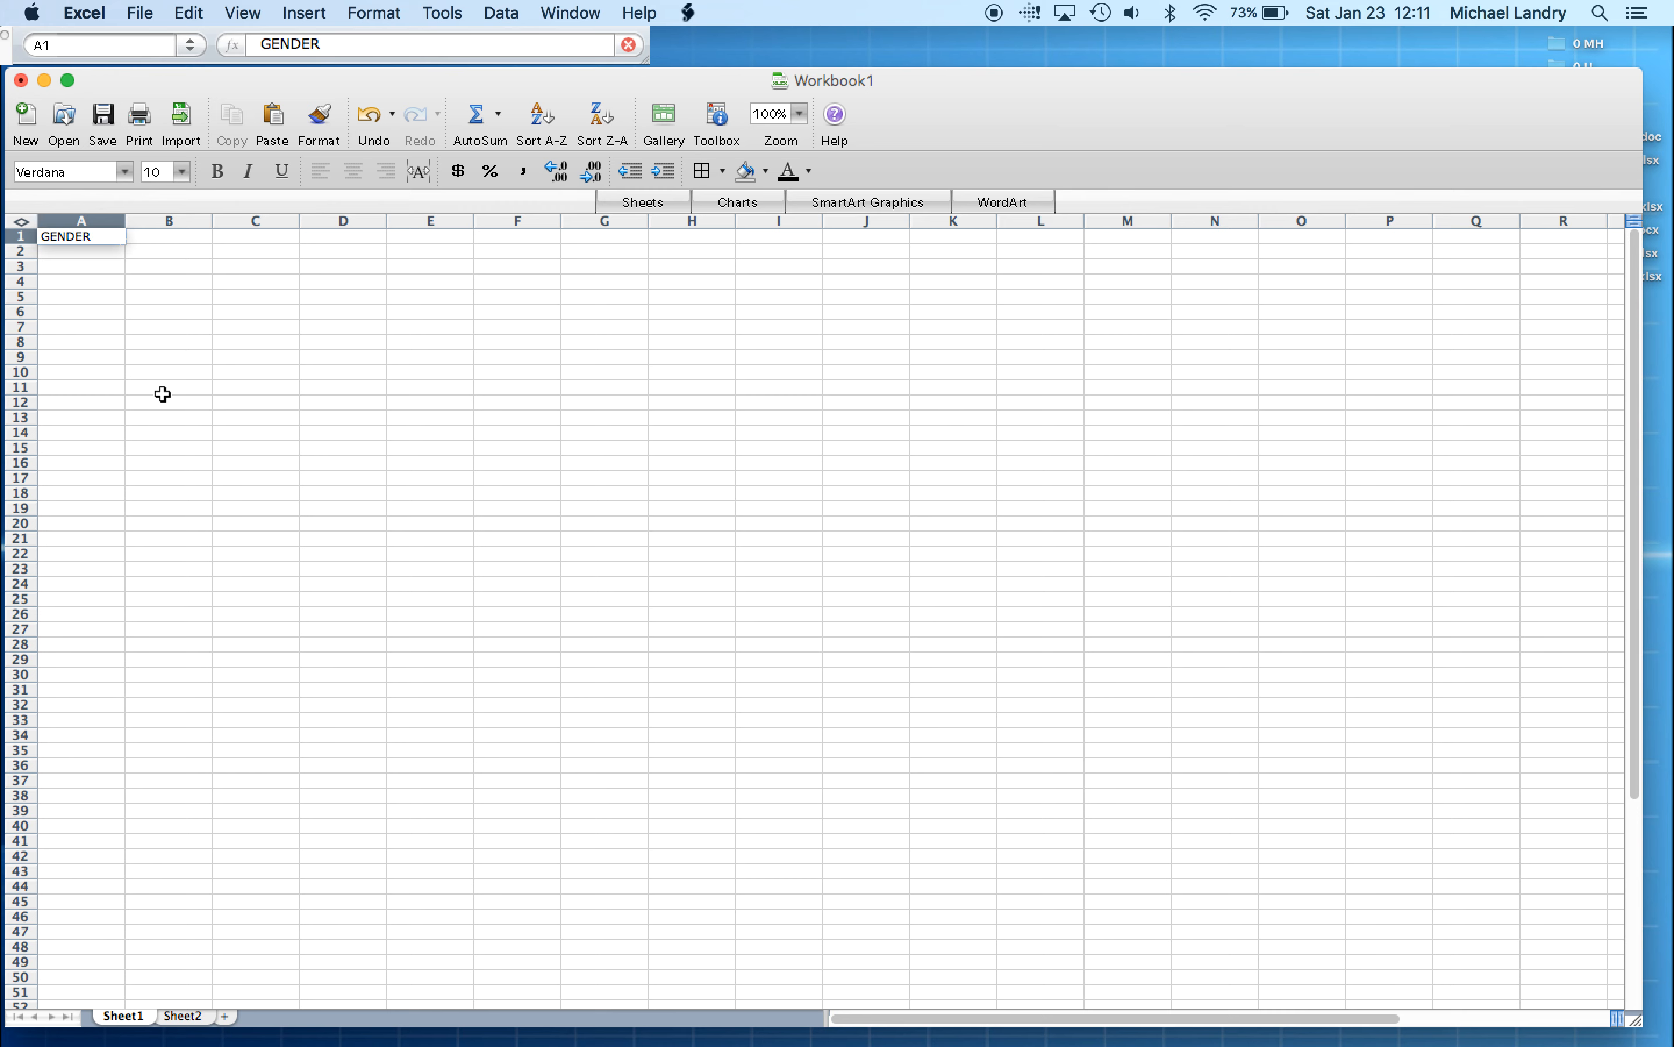
key("Tab")
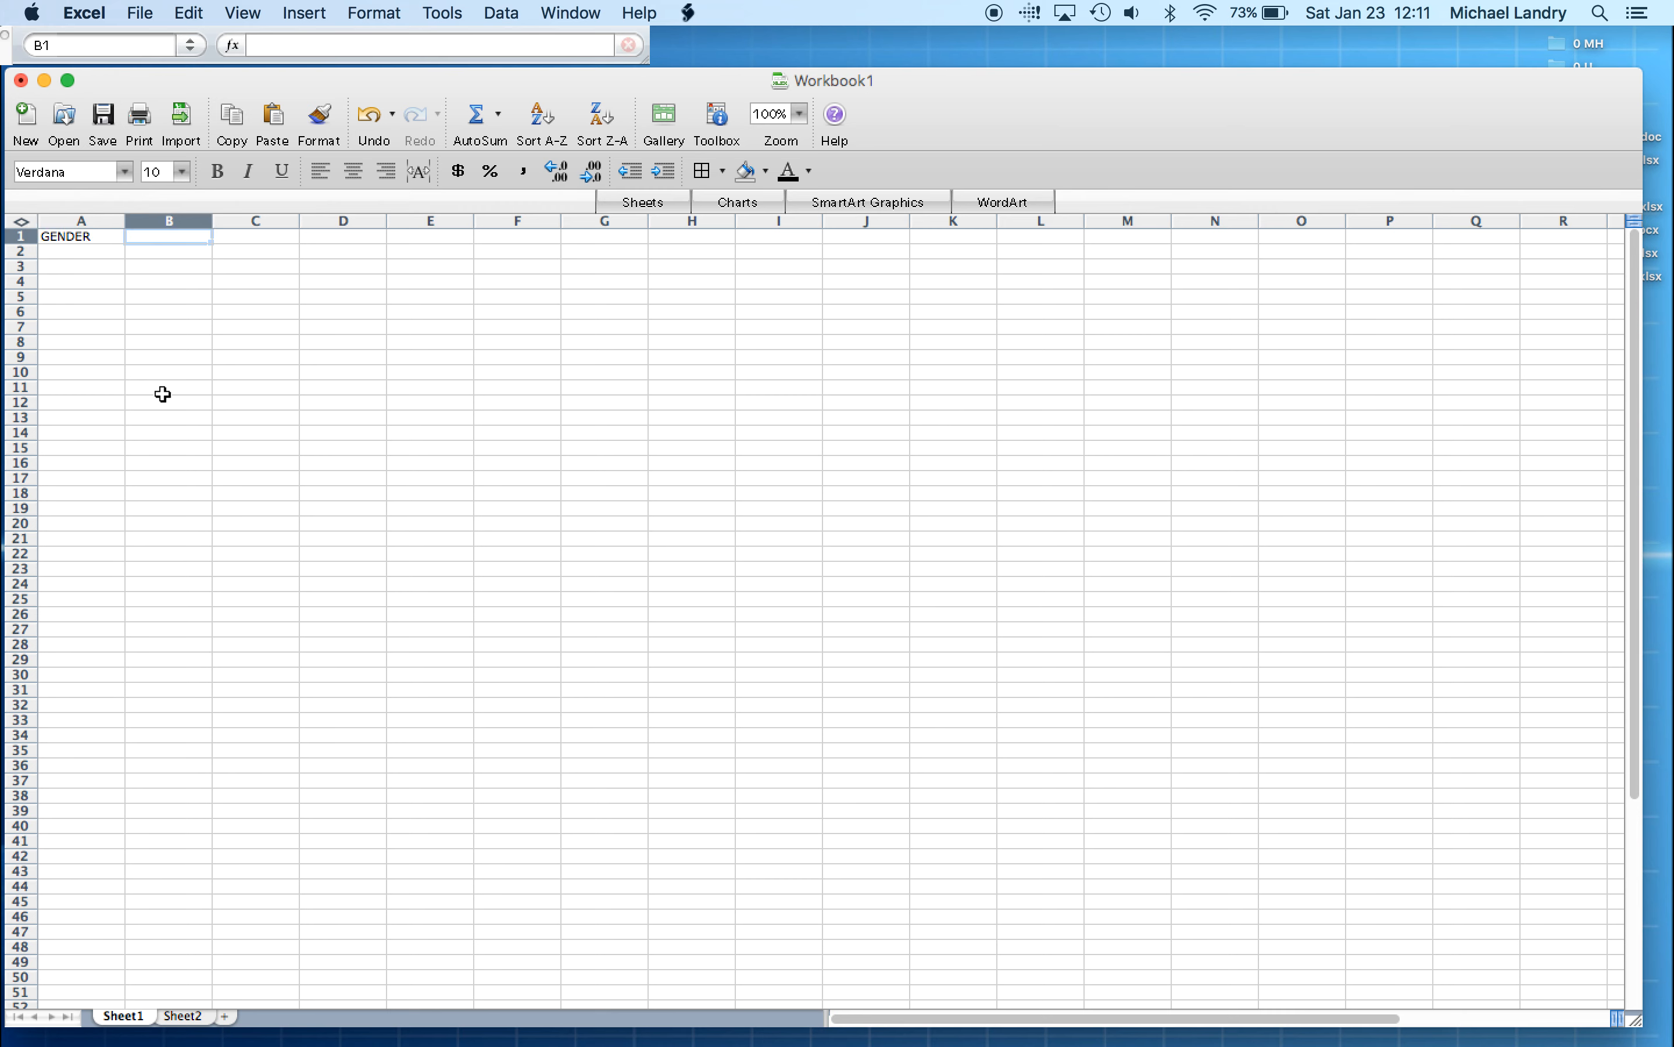
type("AGE")
key("Tab")
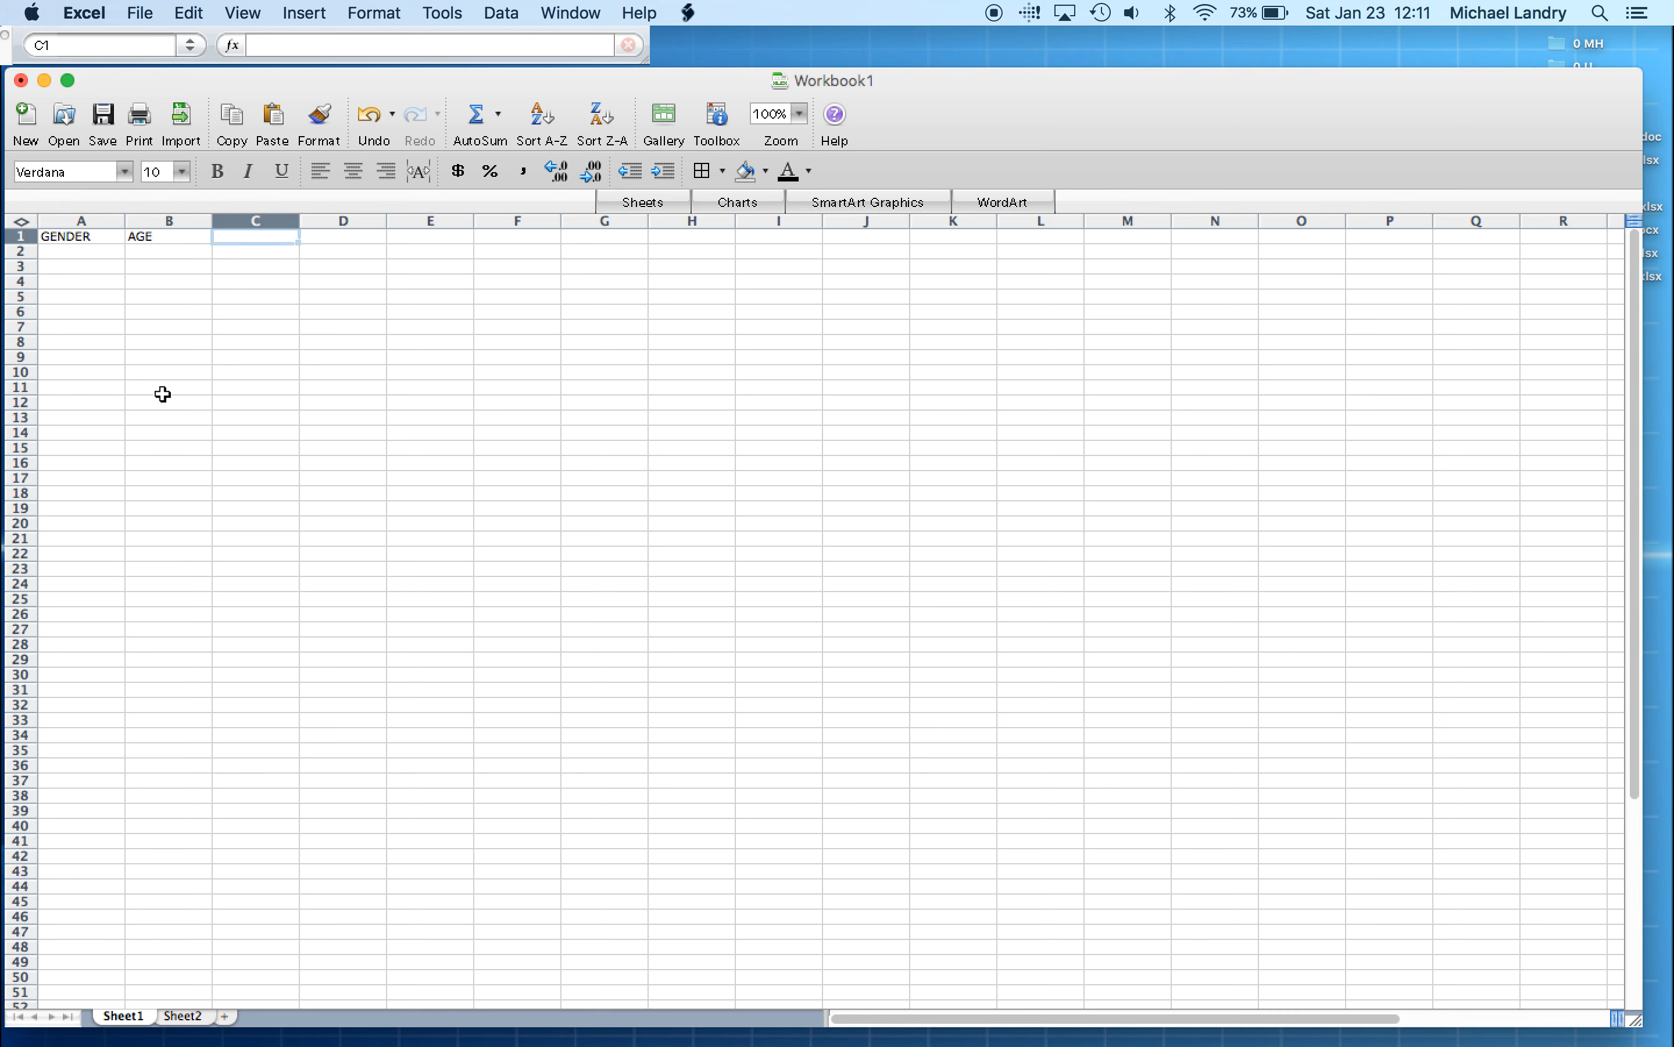
type("LOS")
key("Tab")
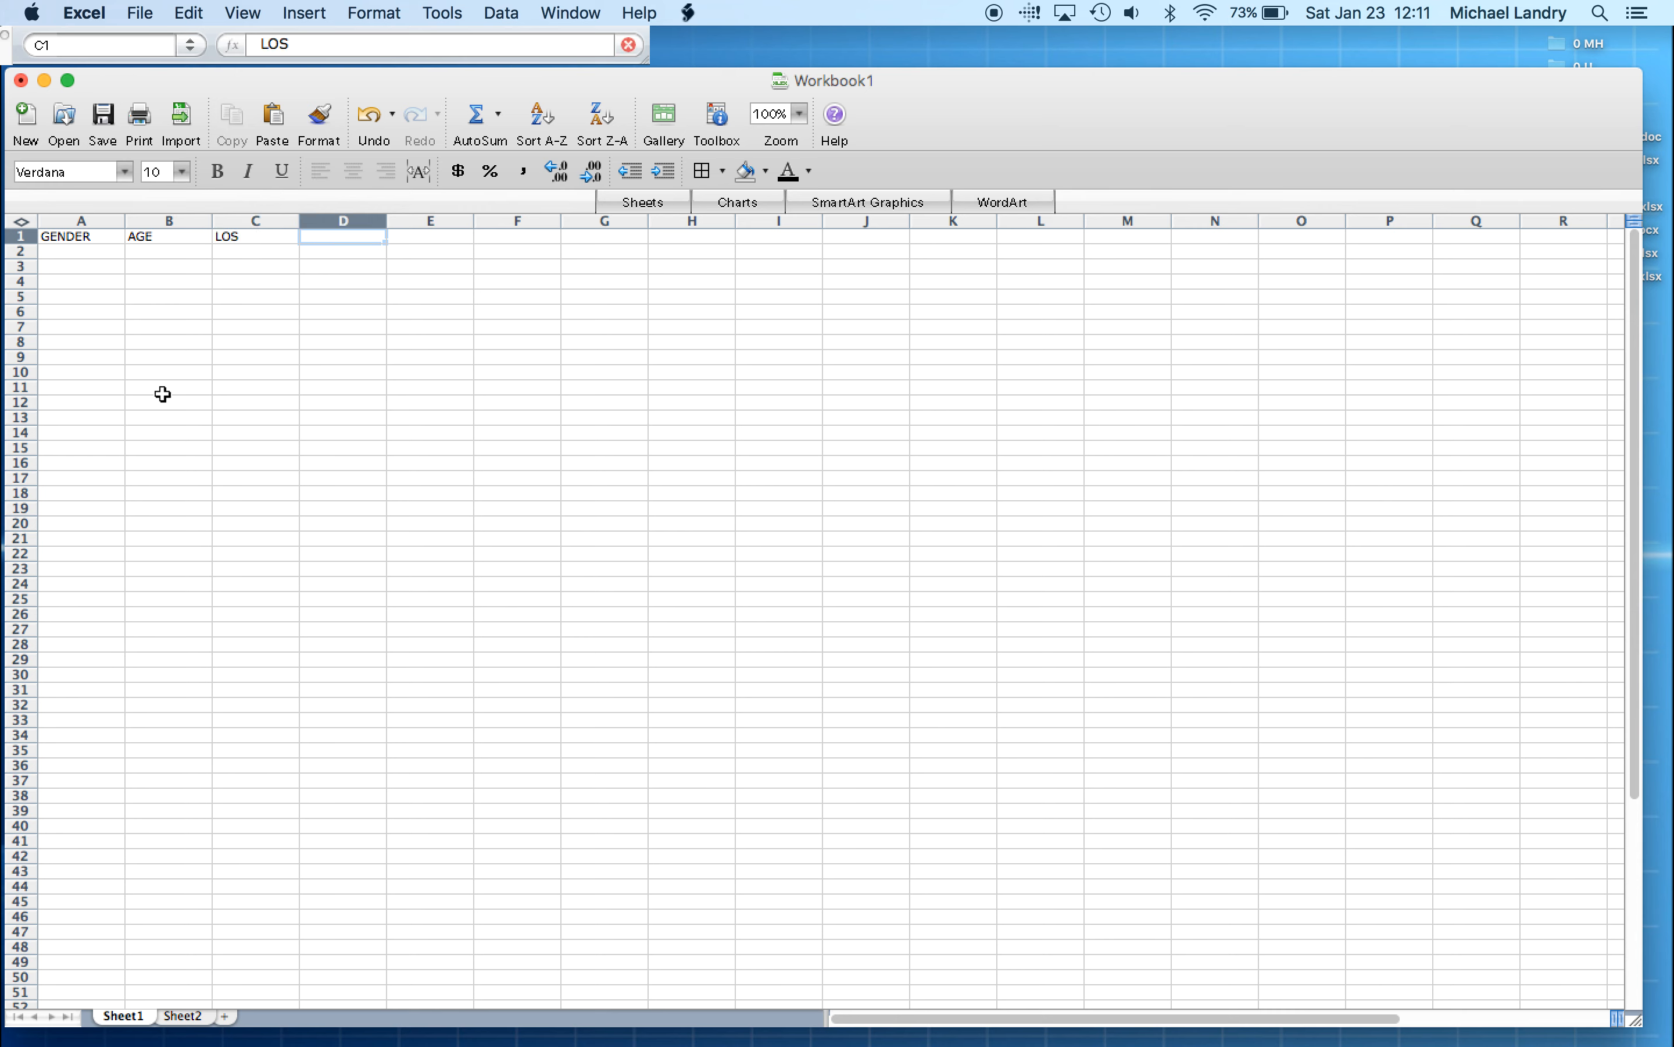
key("Left")
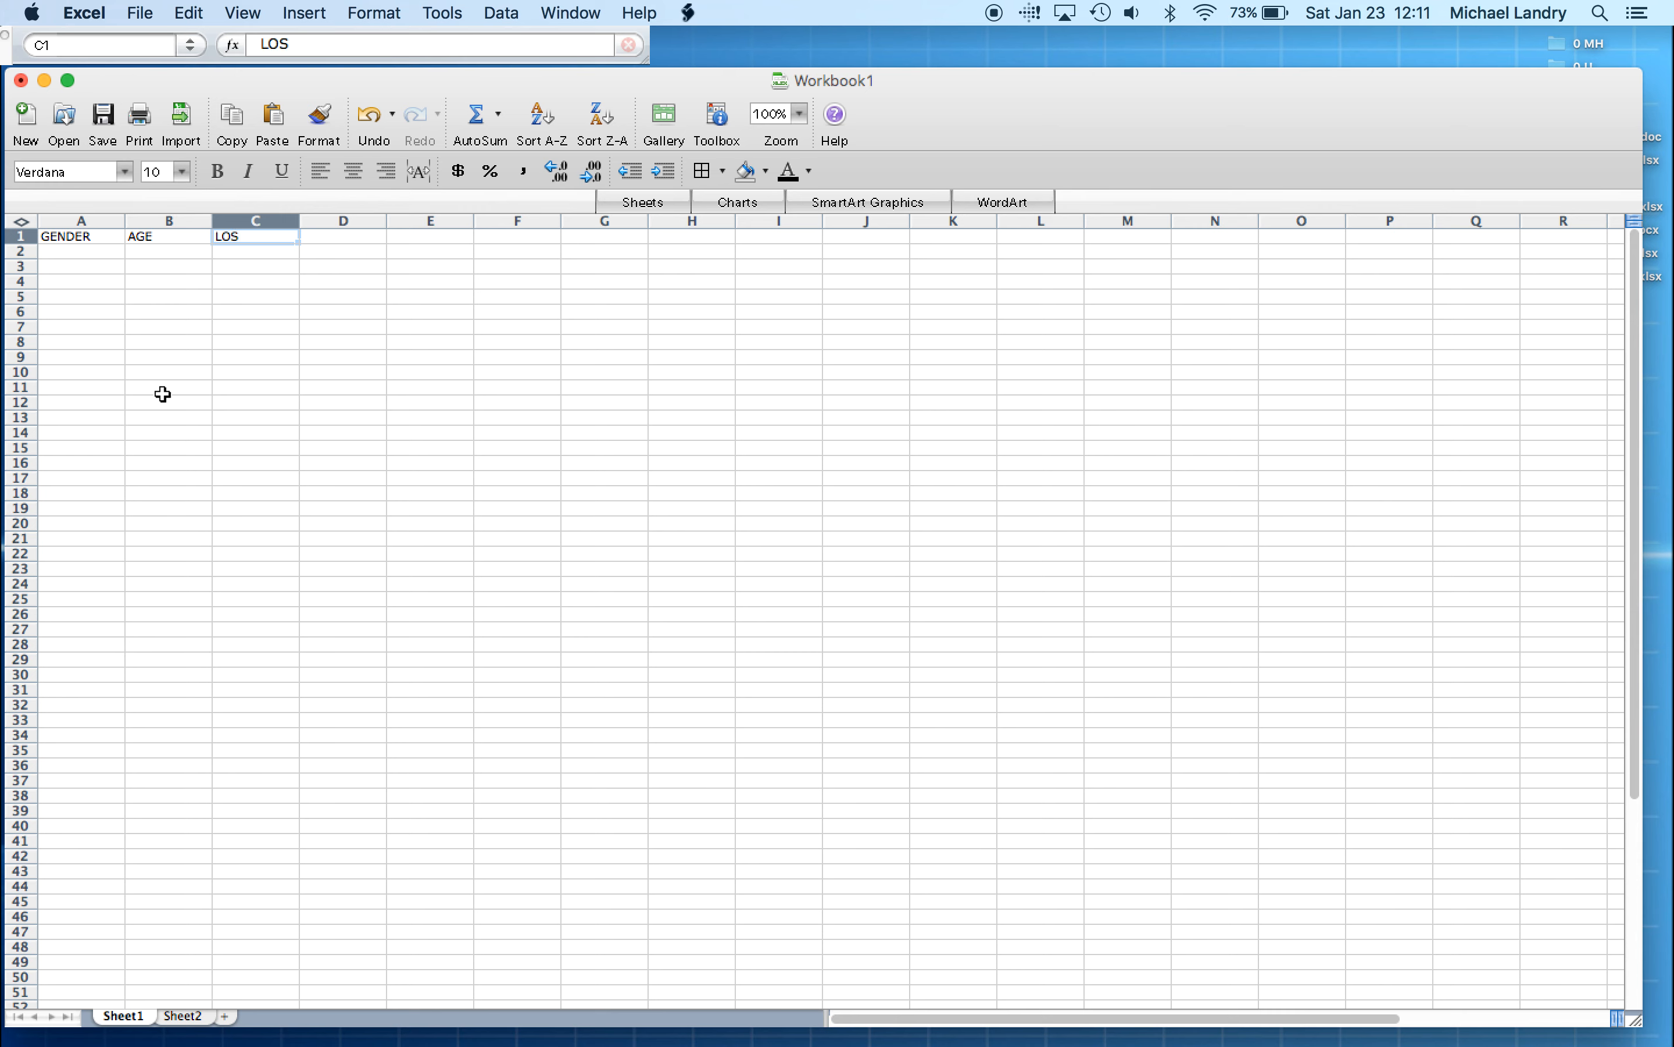
key("BackSpace")
type("CHF")
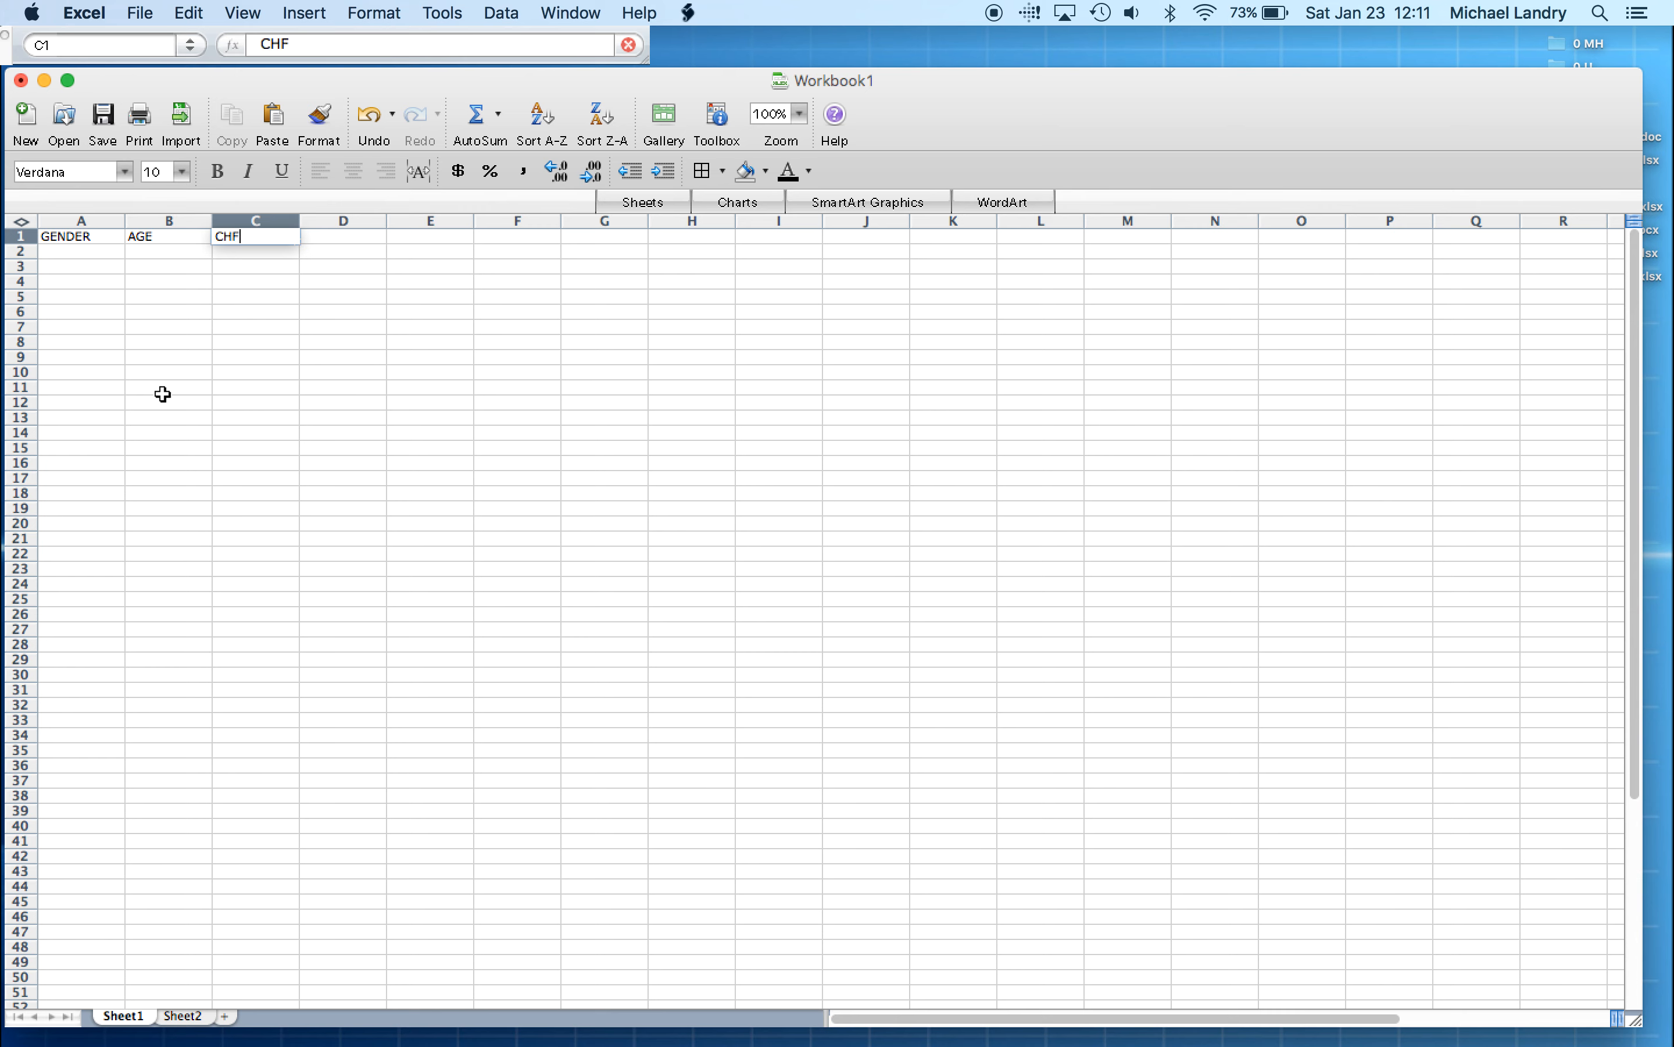
key("BackSpace")
key("BackSpace")
key("BackSpace")
Enter the column headers DM in cell C1 and LOS in cell D1
type("DM")
key("Tab")
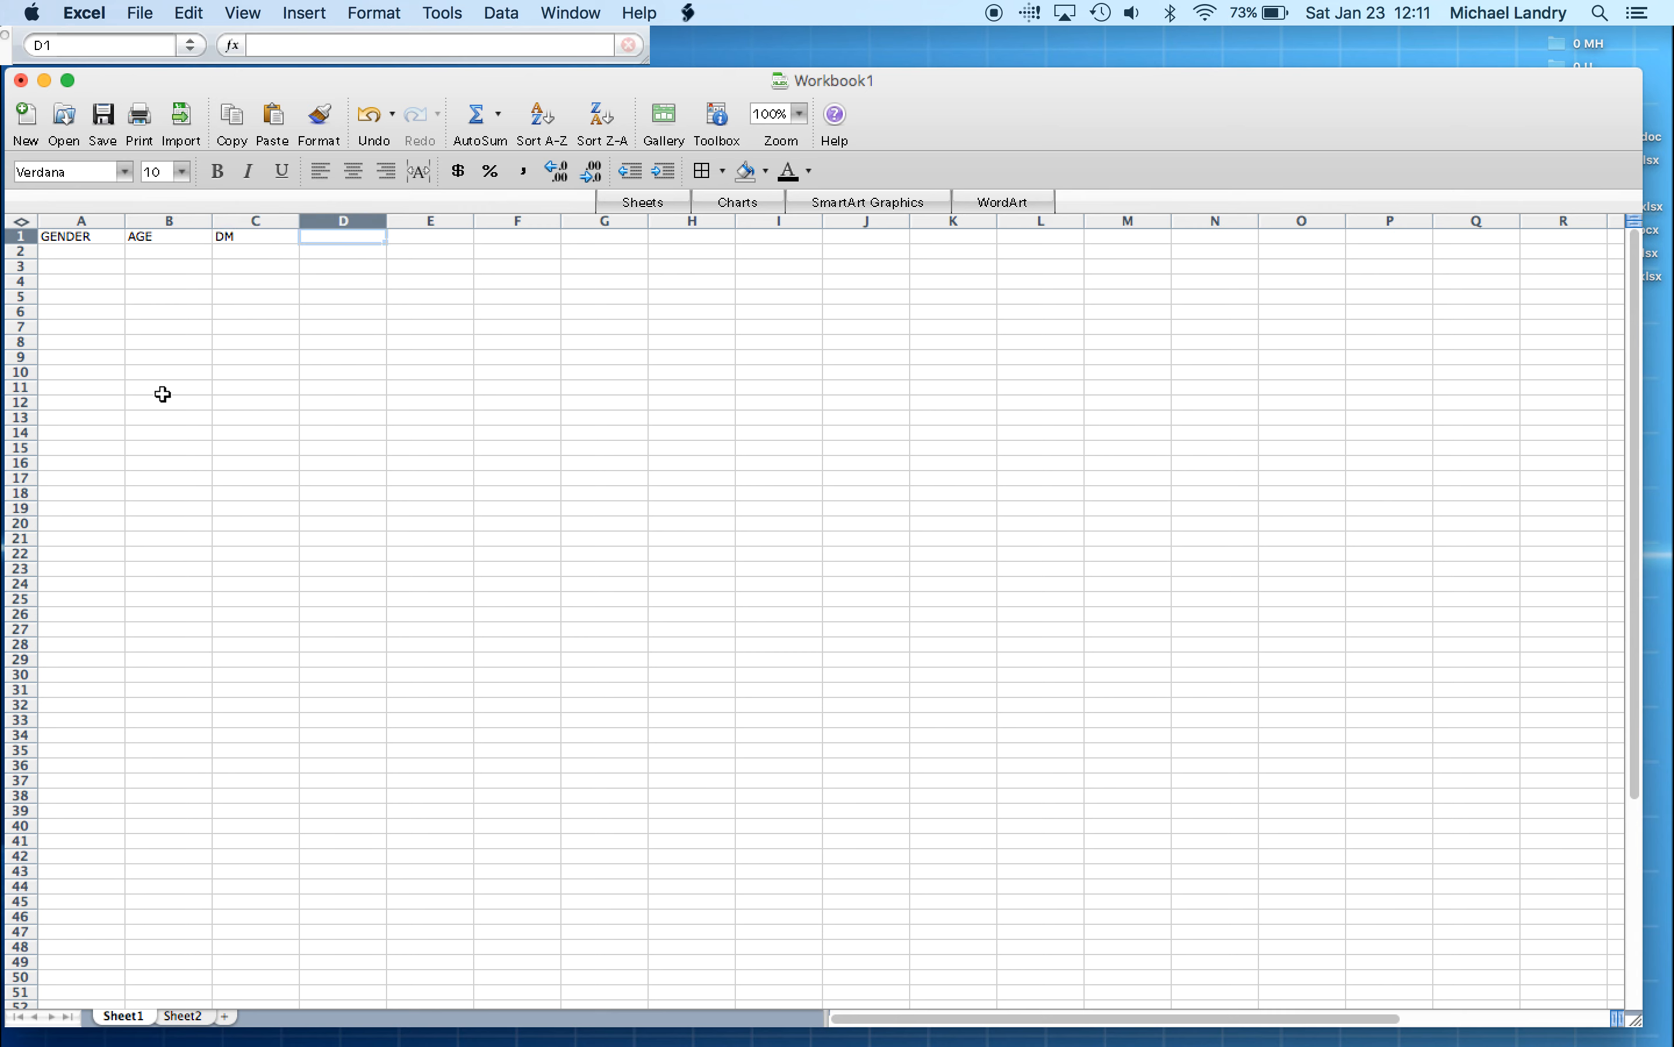
type("LOS")
key("Return")
Fill in row 2 with GENDER 0, AGE 45, DM 2 and LOS 2
key("Left")
key("Left")
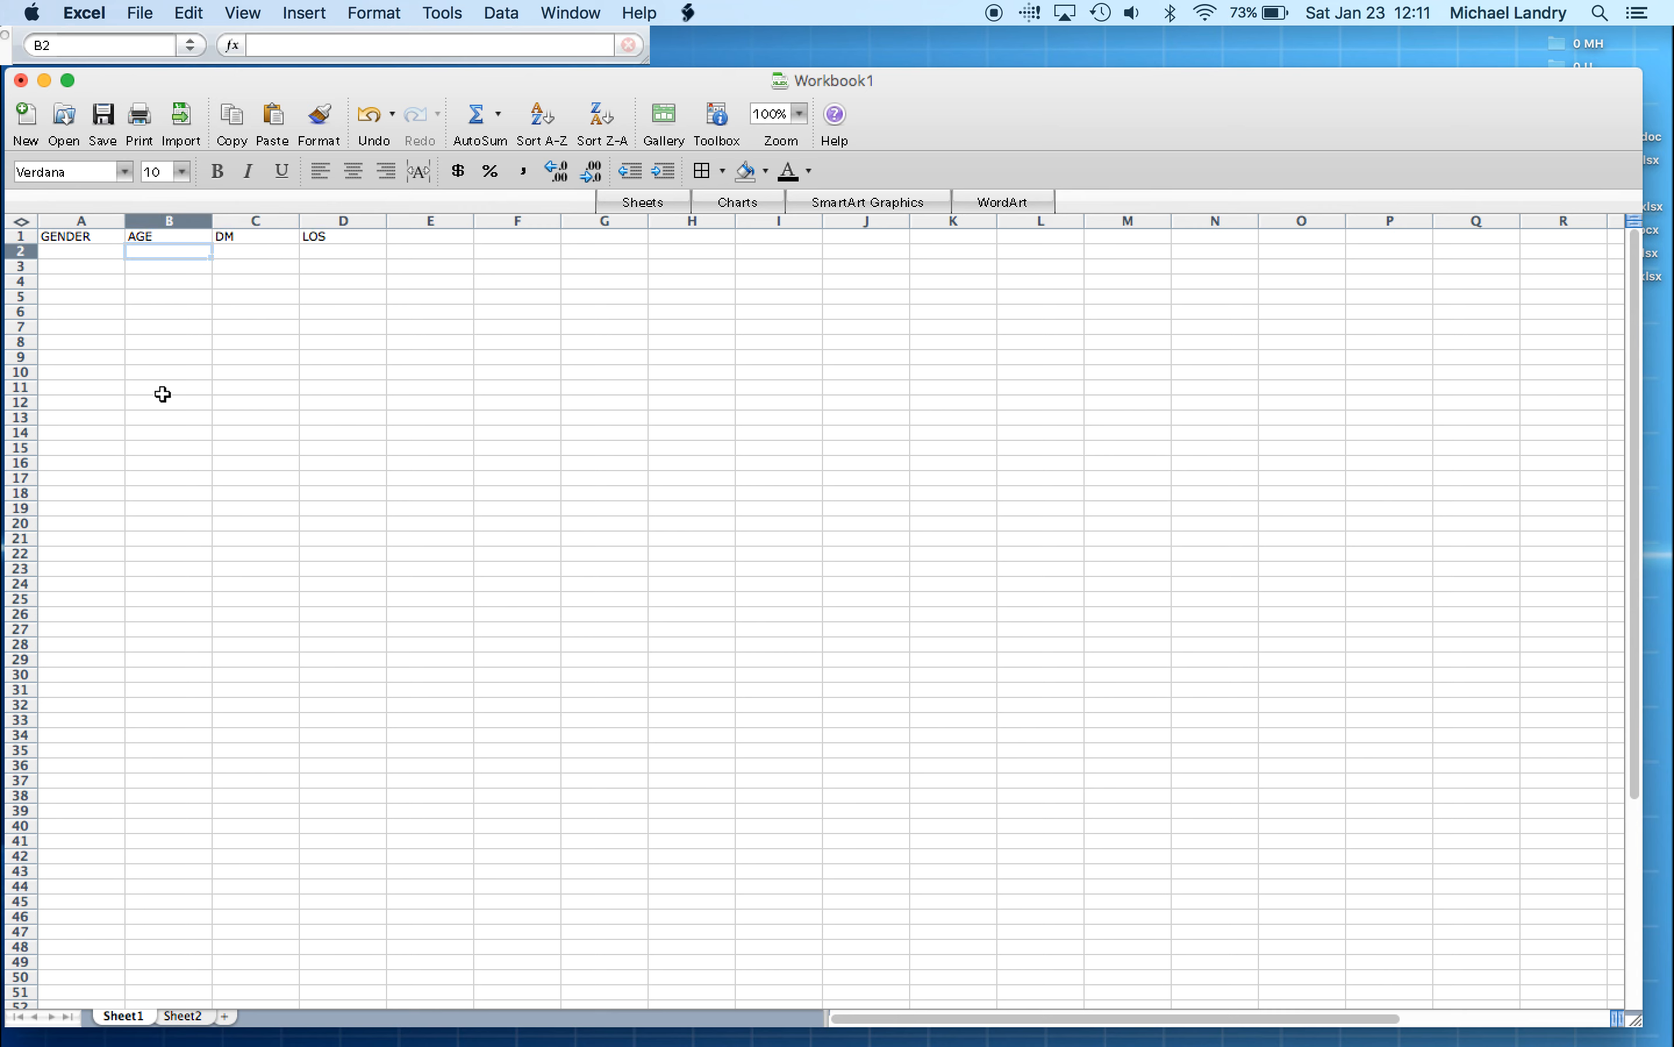
key("Left")
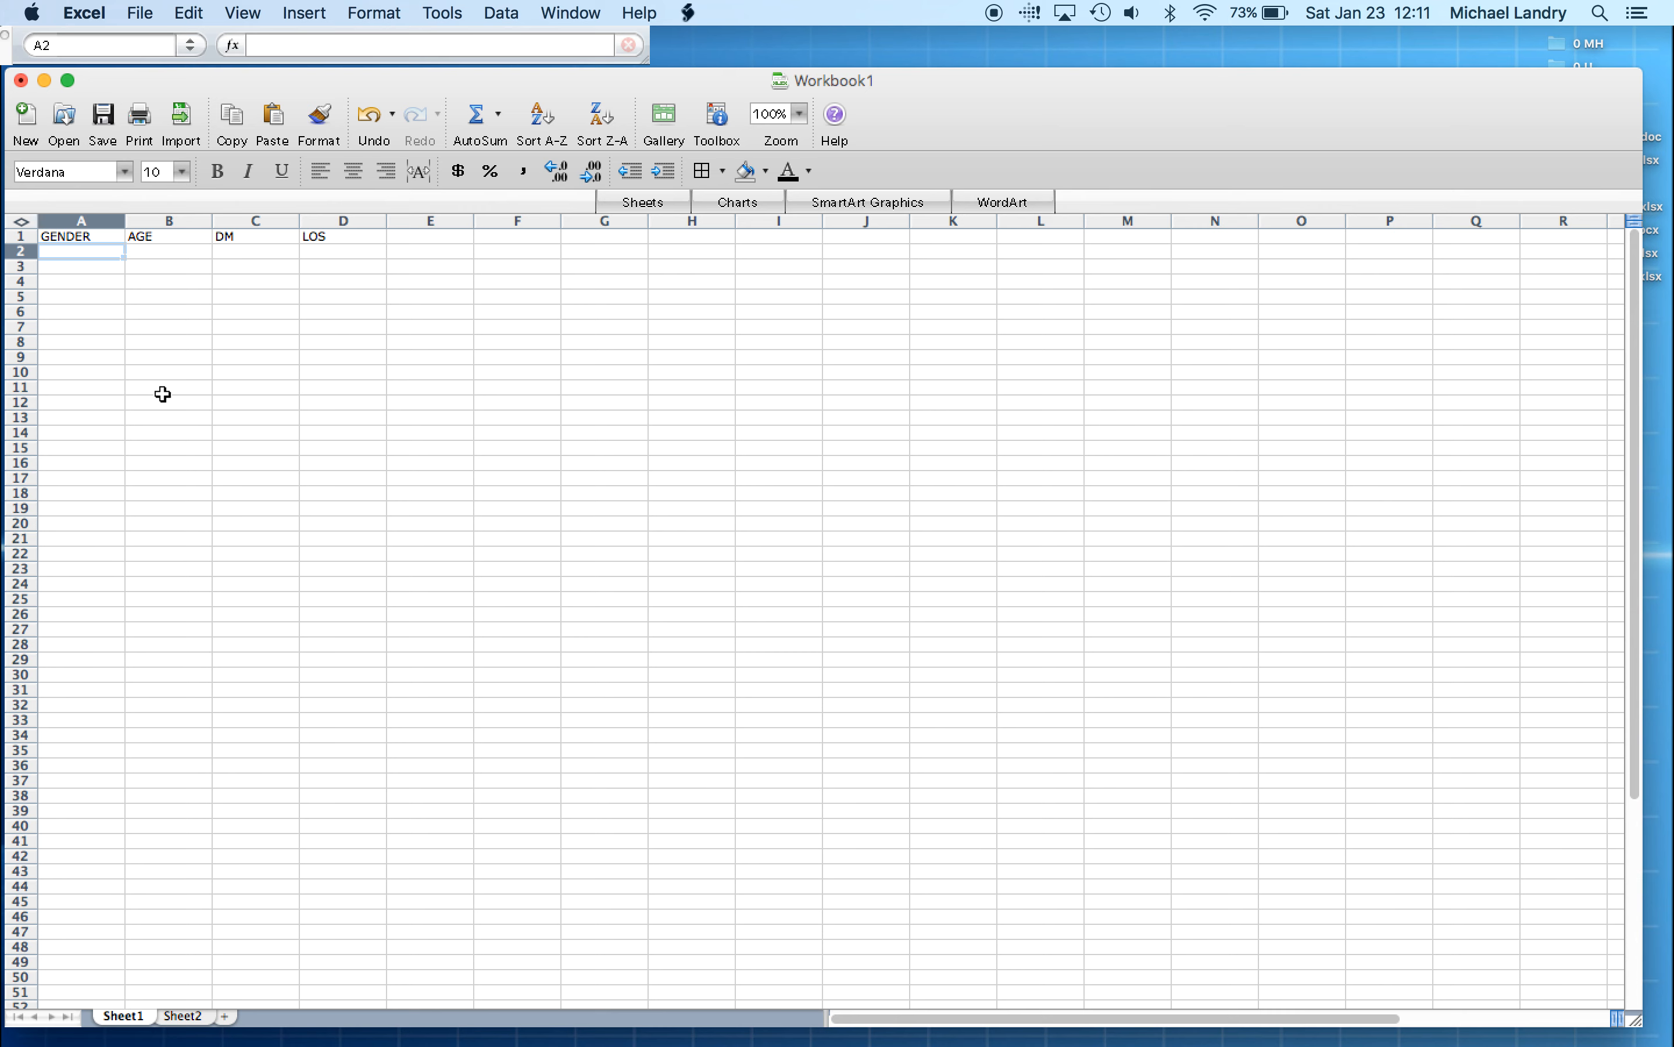
type("0")
key("Tab")
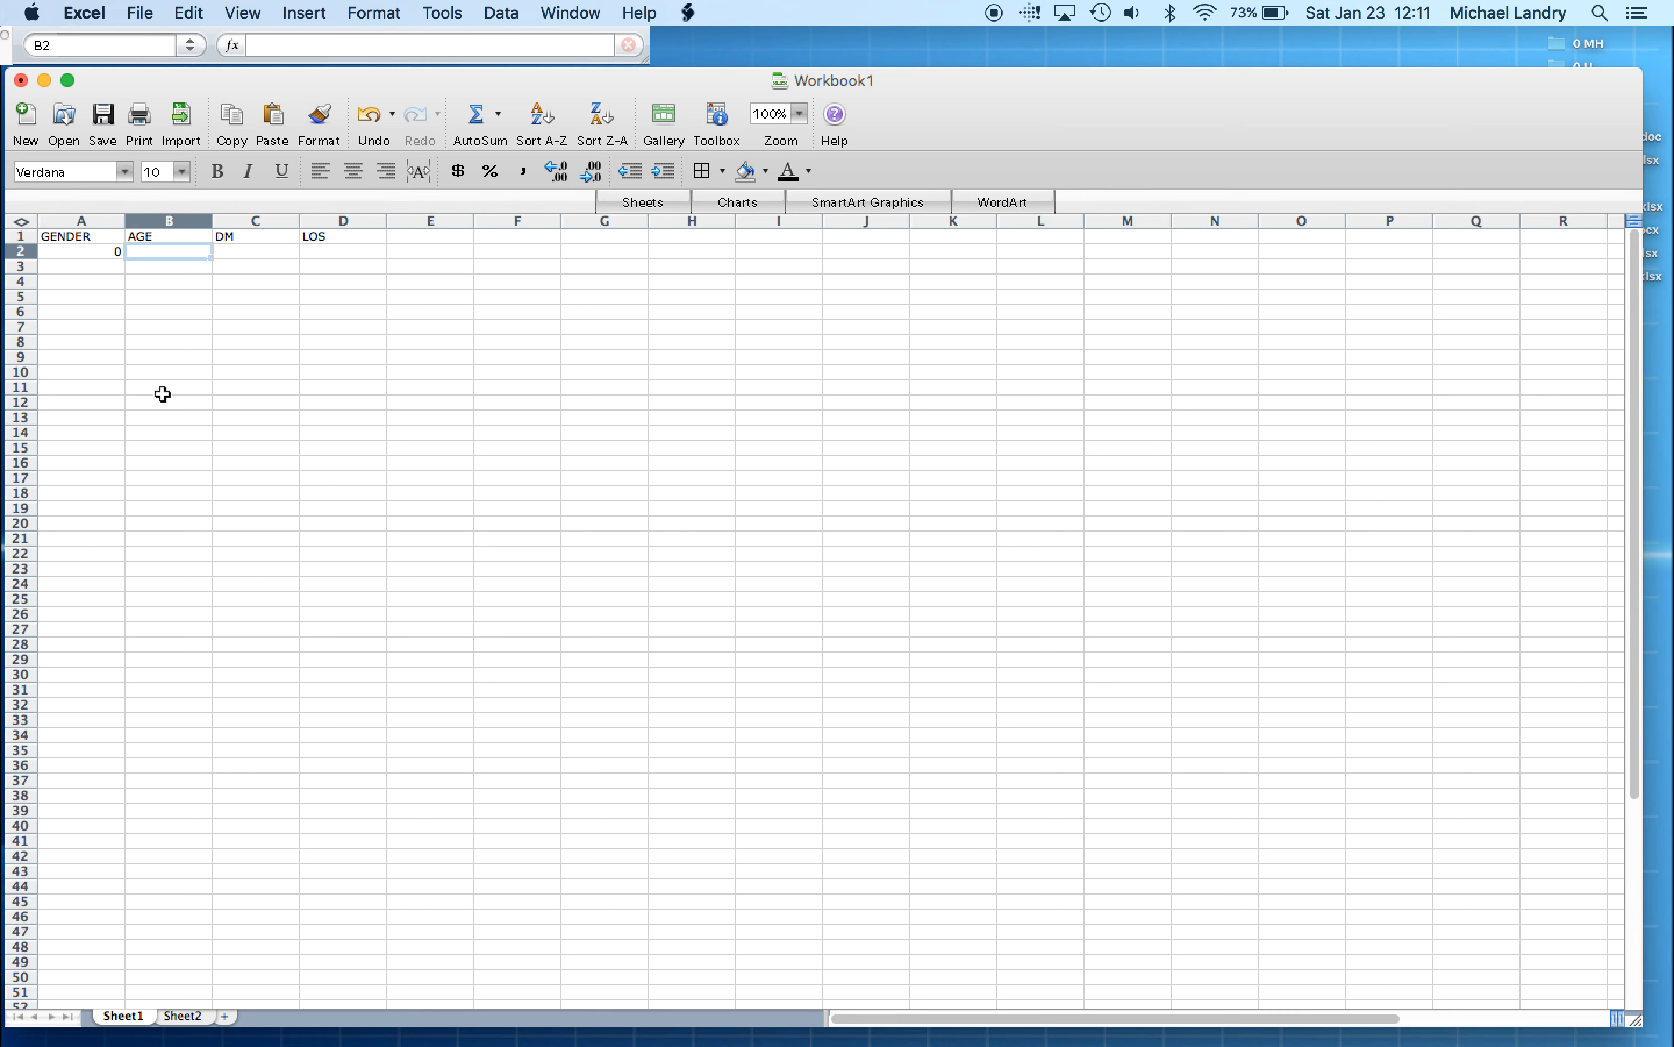
type("45")
key("Tab")
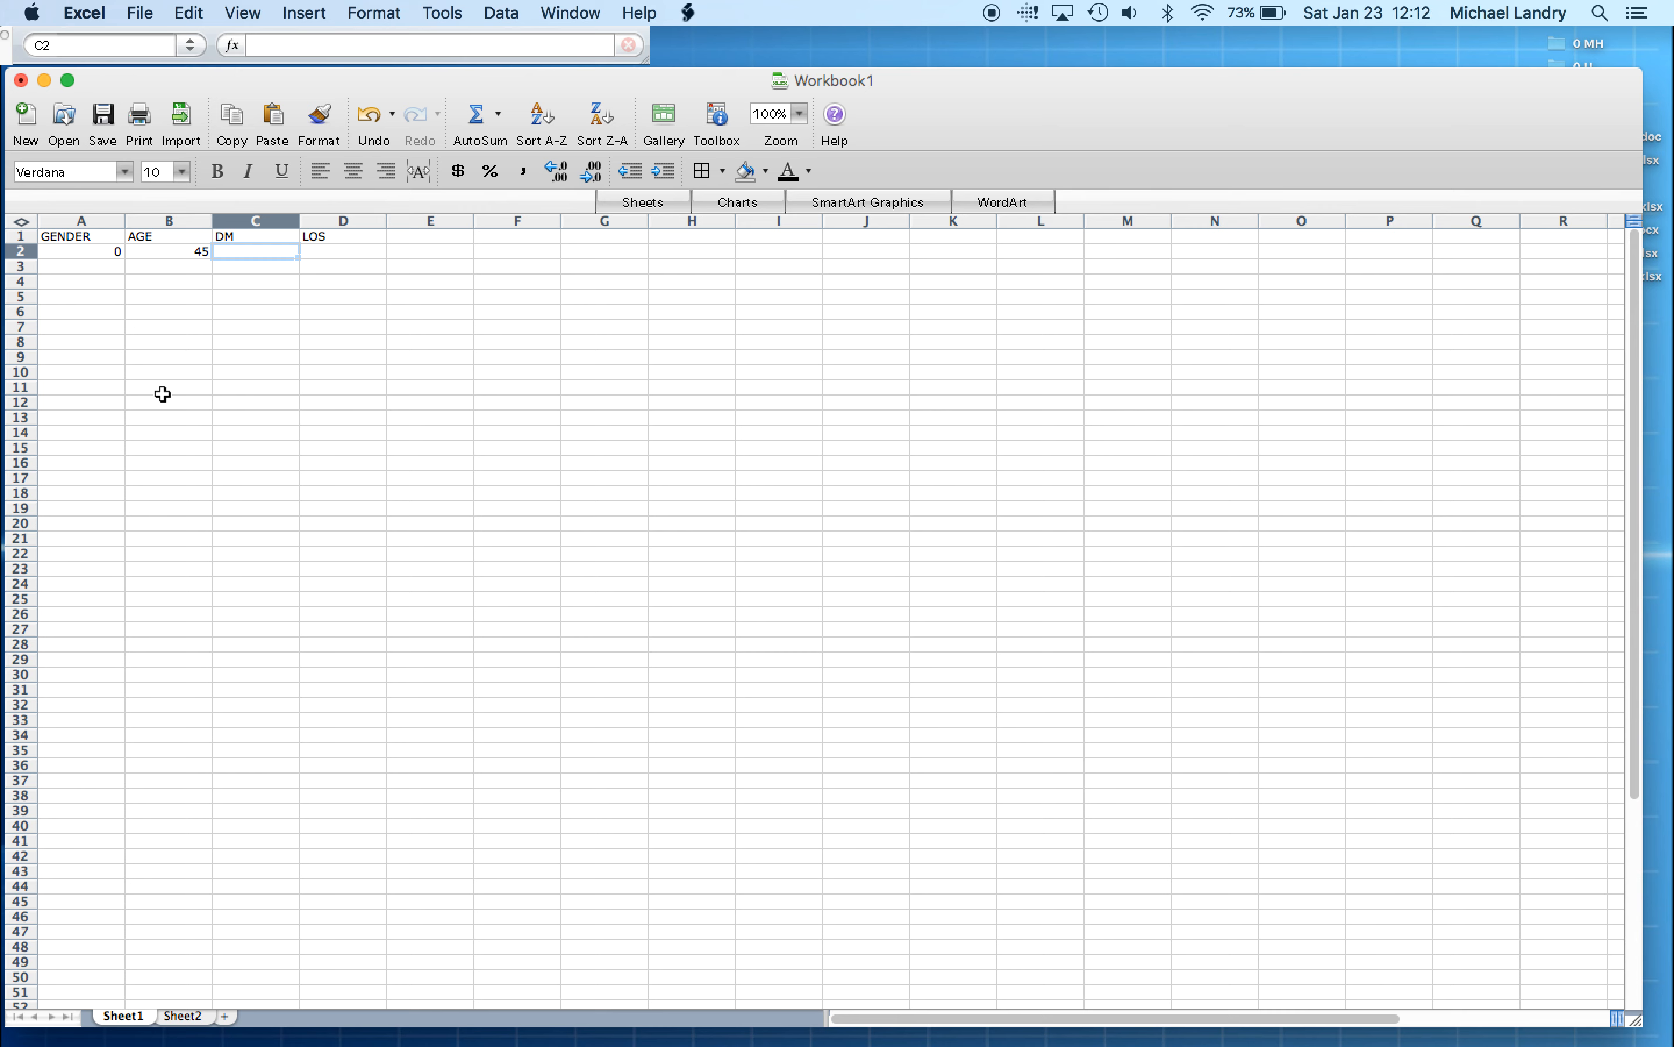
type("2")
key("Tab")
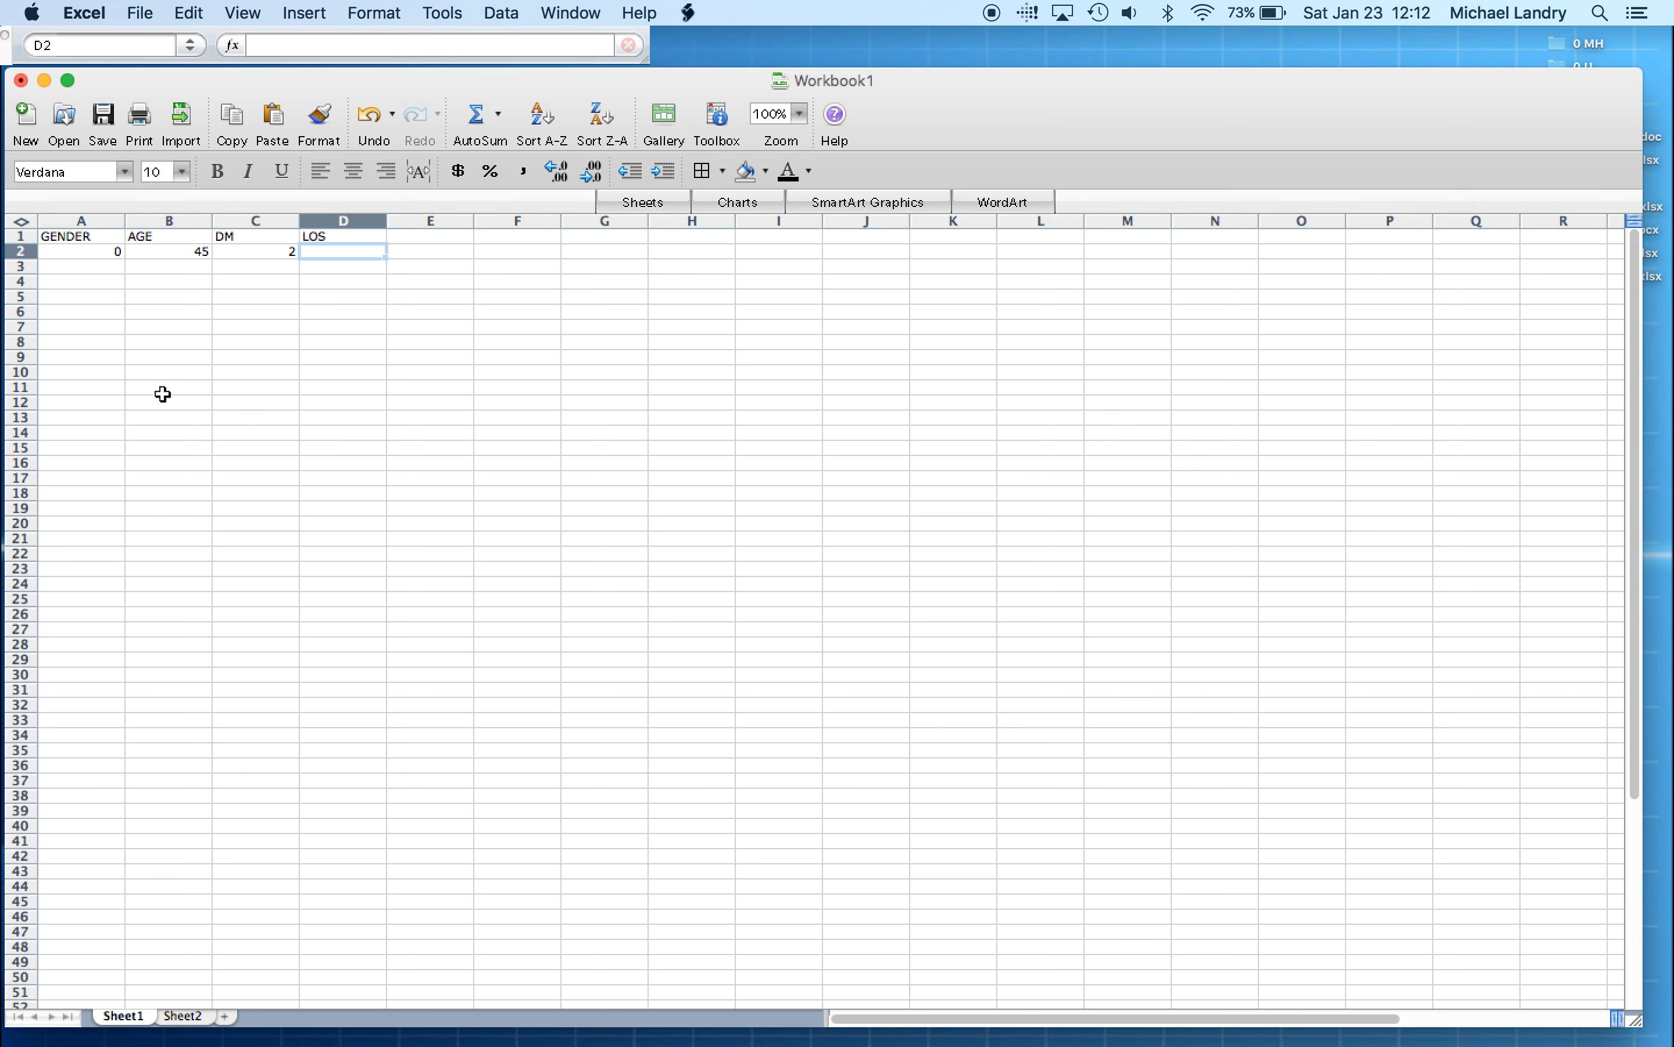
type("2")
key("Return")
Fill in row 3 with GENDER 1, AGE 54, DM 0 and LOS 1
key("Left")
key("Left")
key("Left")
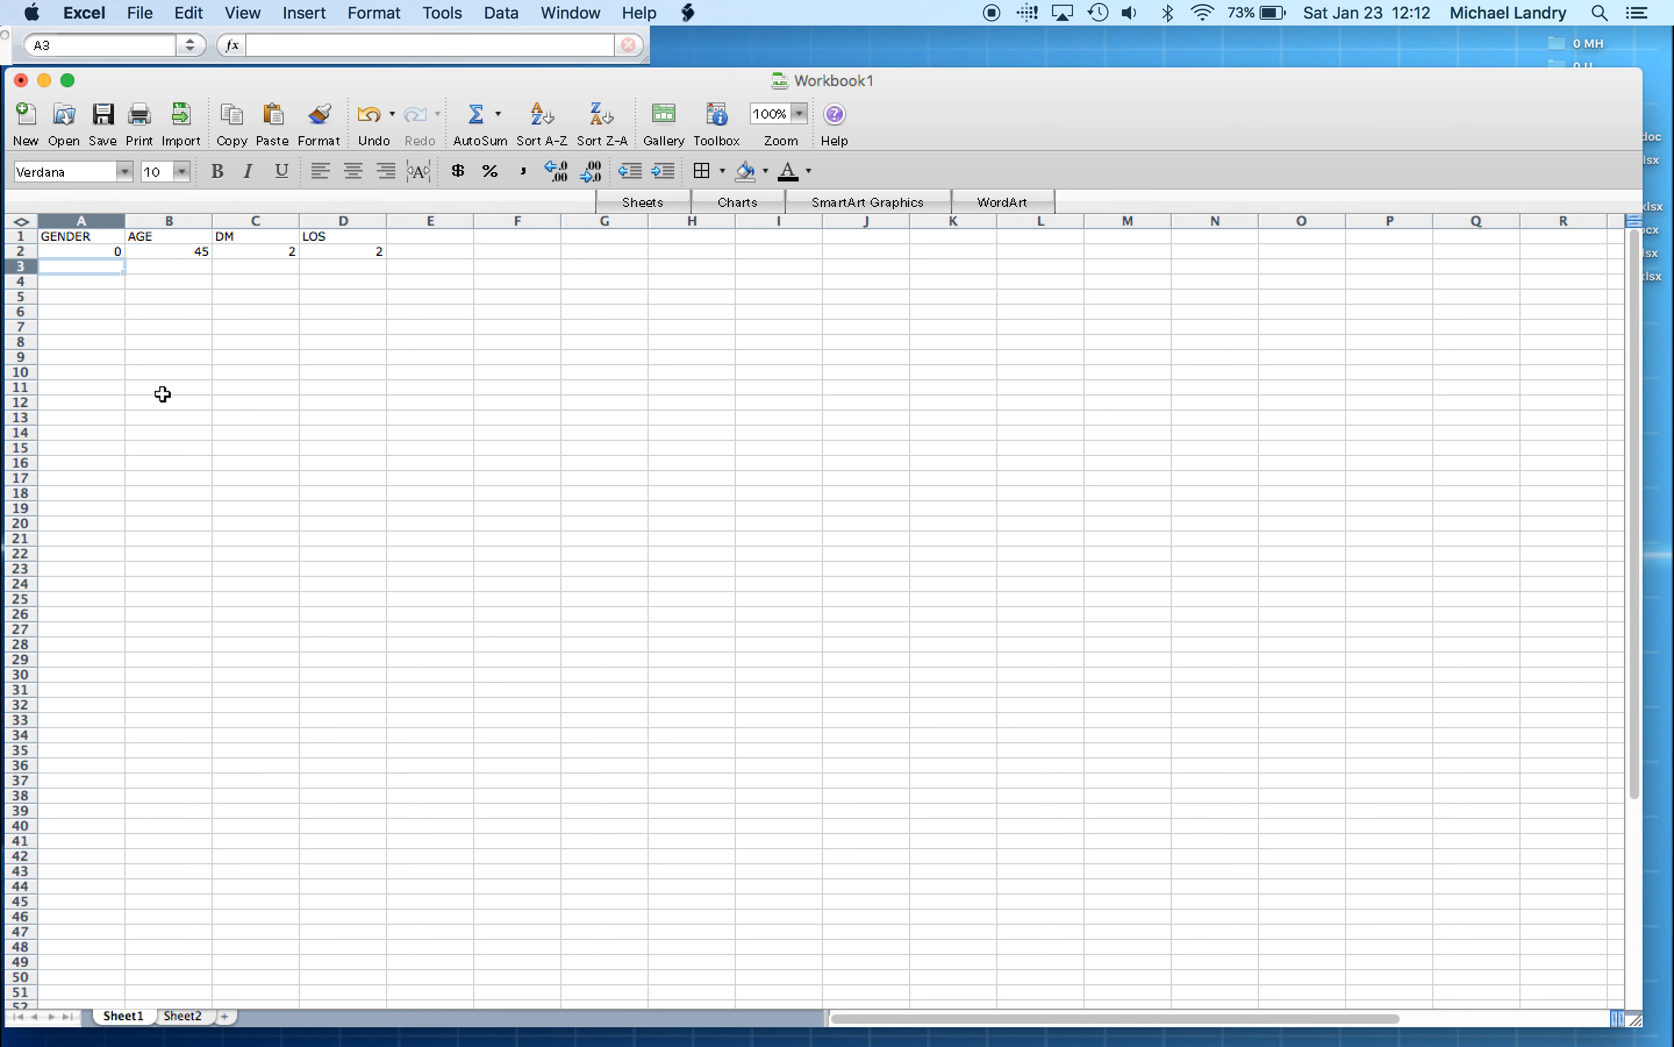
type("1")
key("Tab")
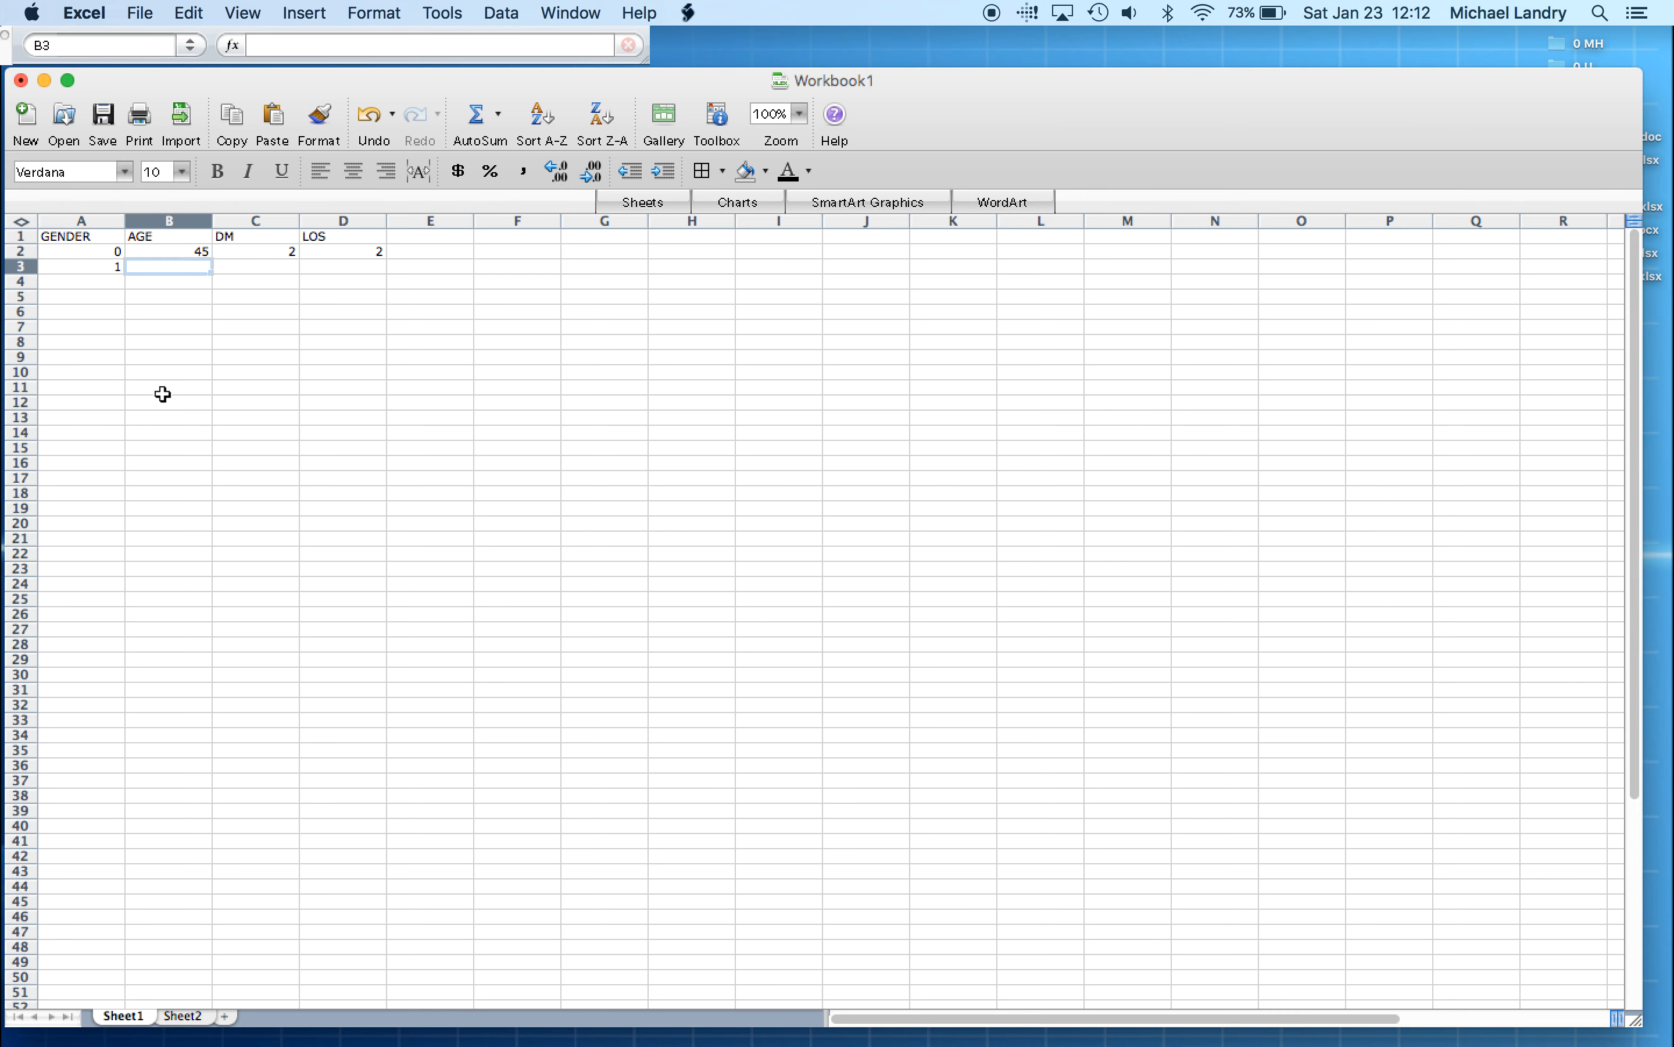
type("54")
key("Tab")
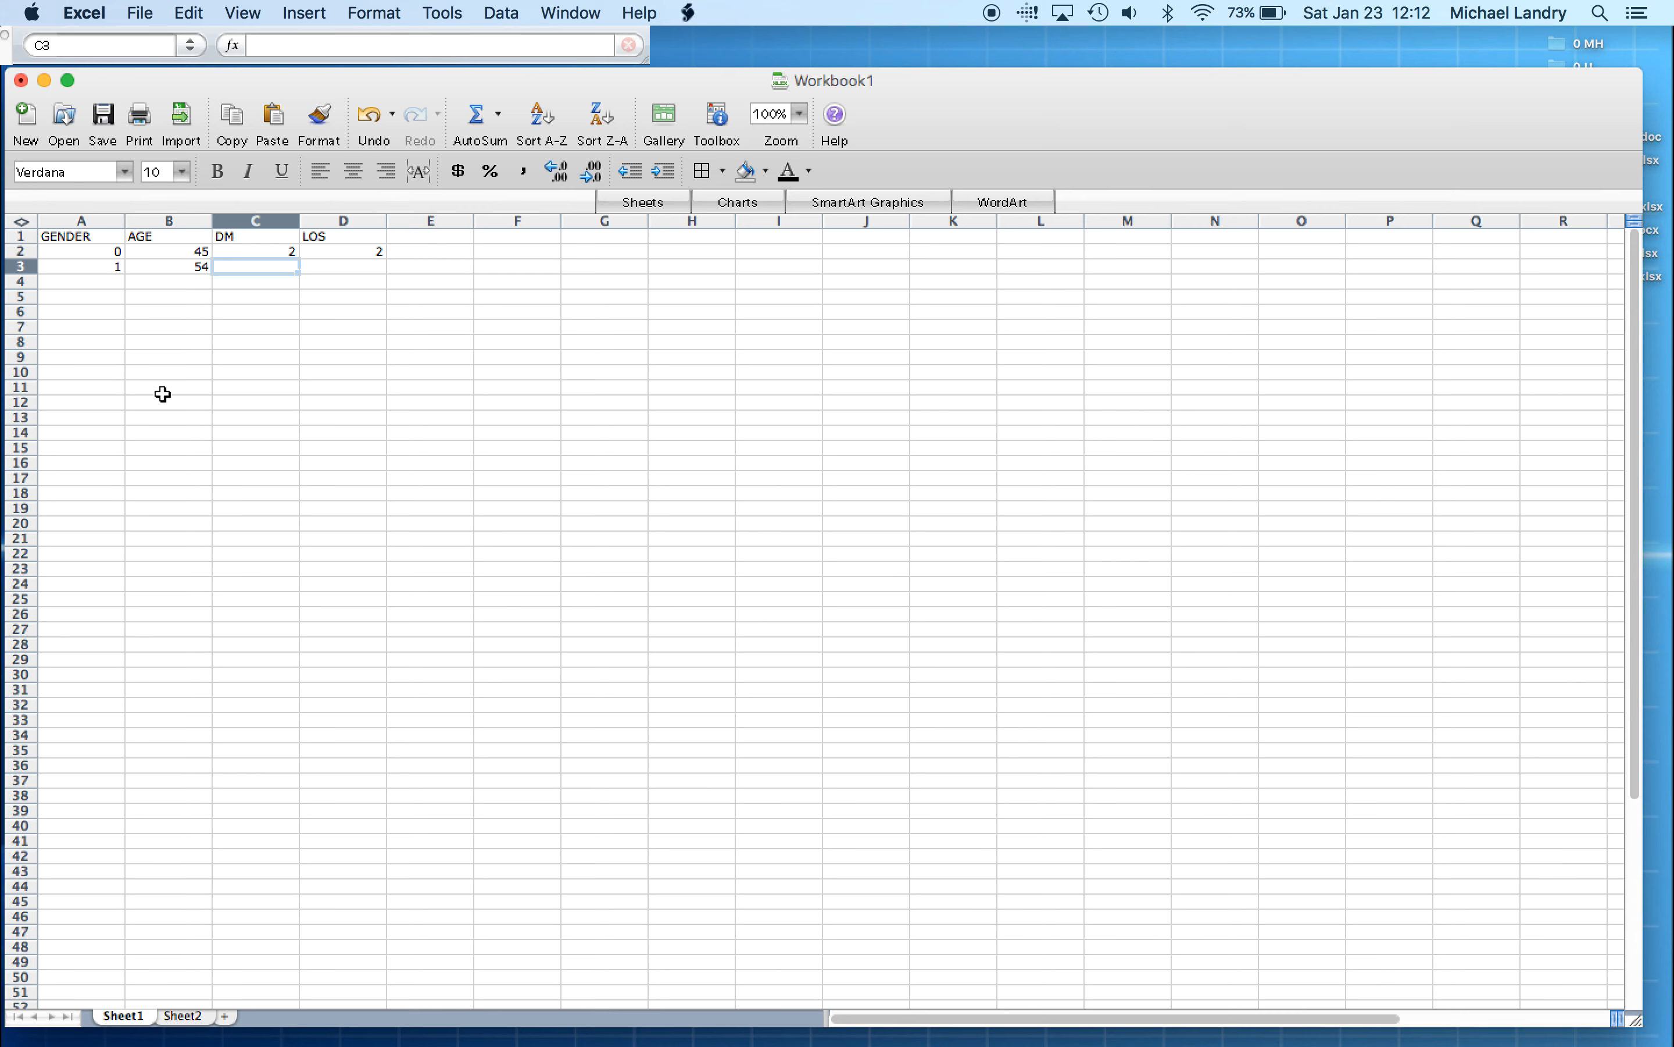
type("0")
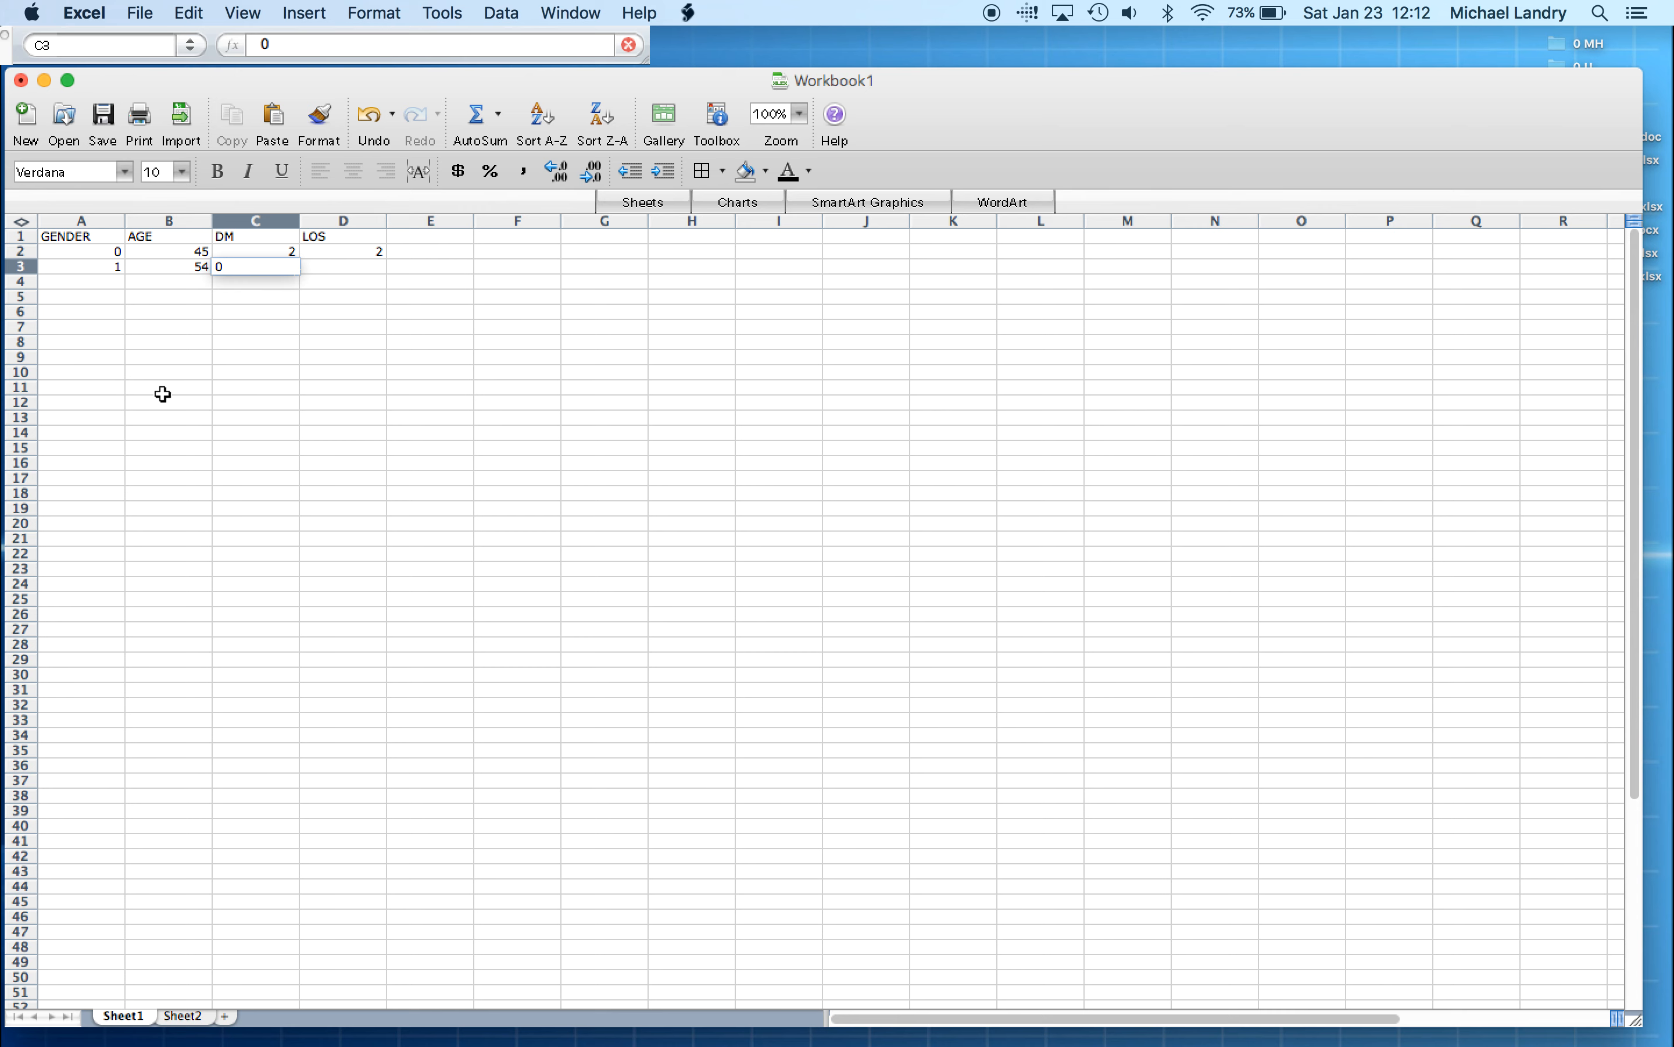
key("Tab")
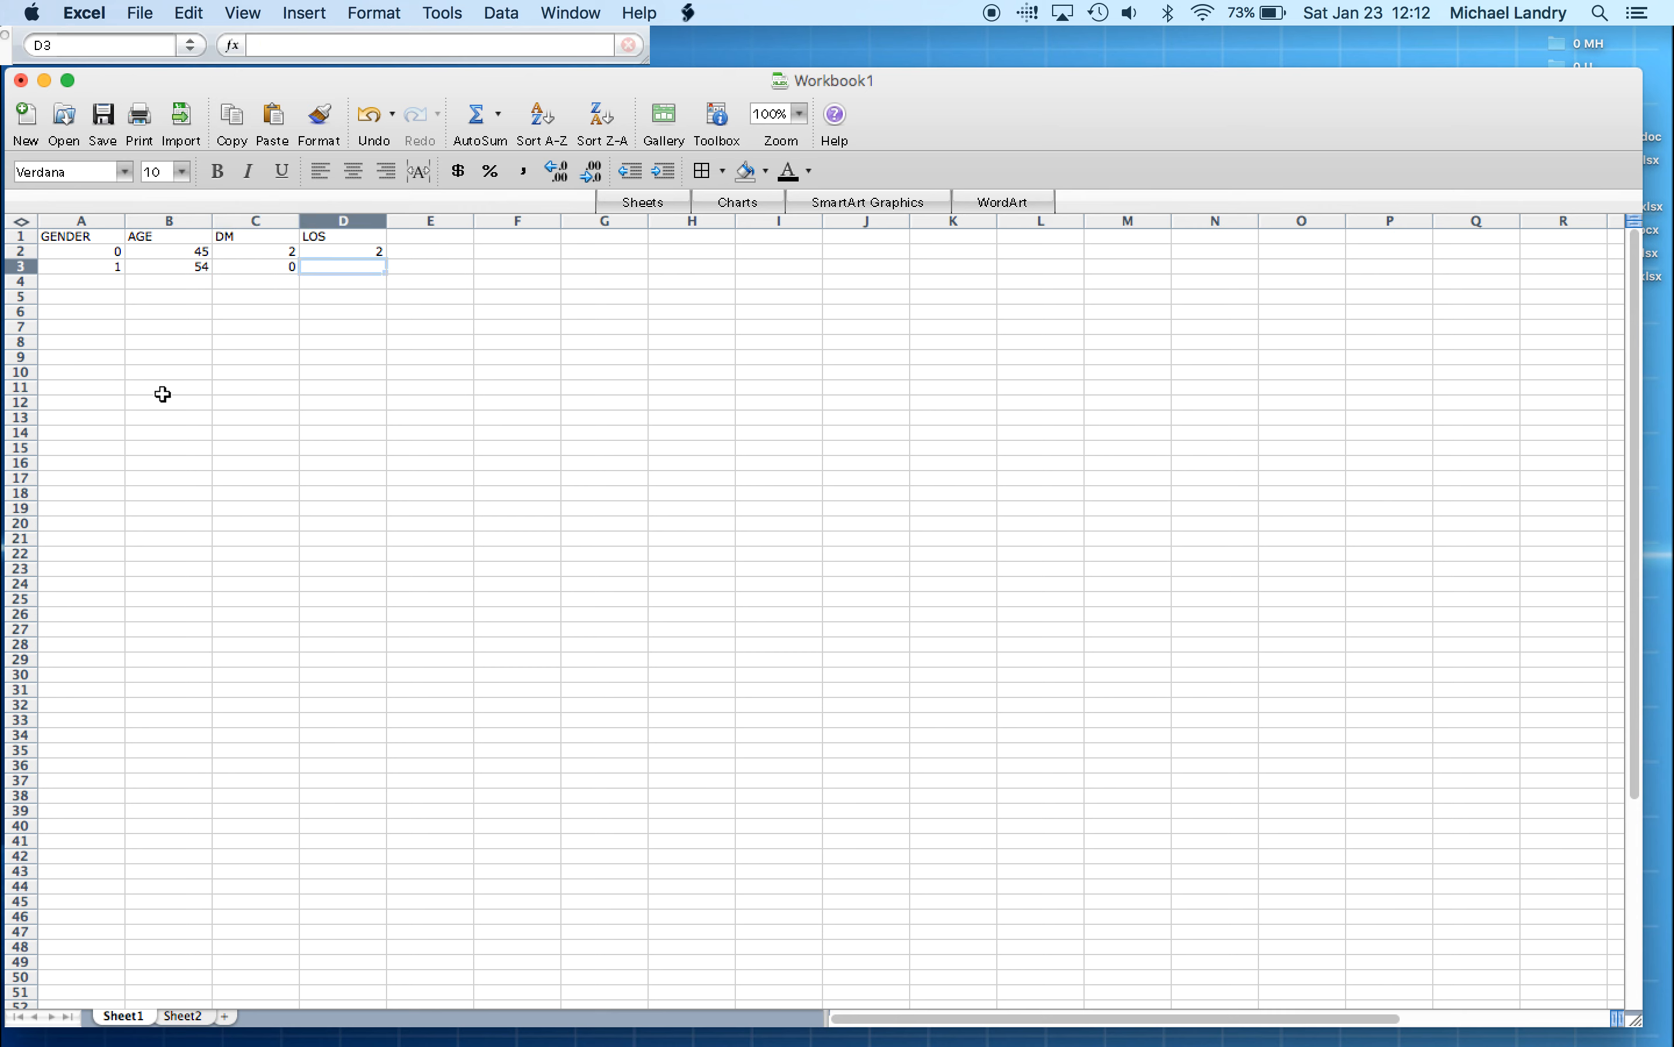
type("1")
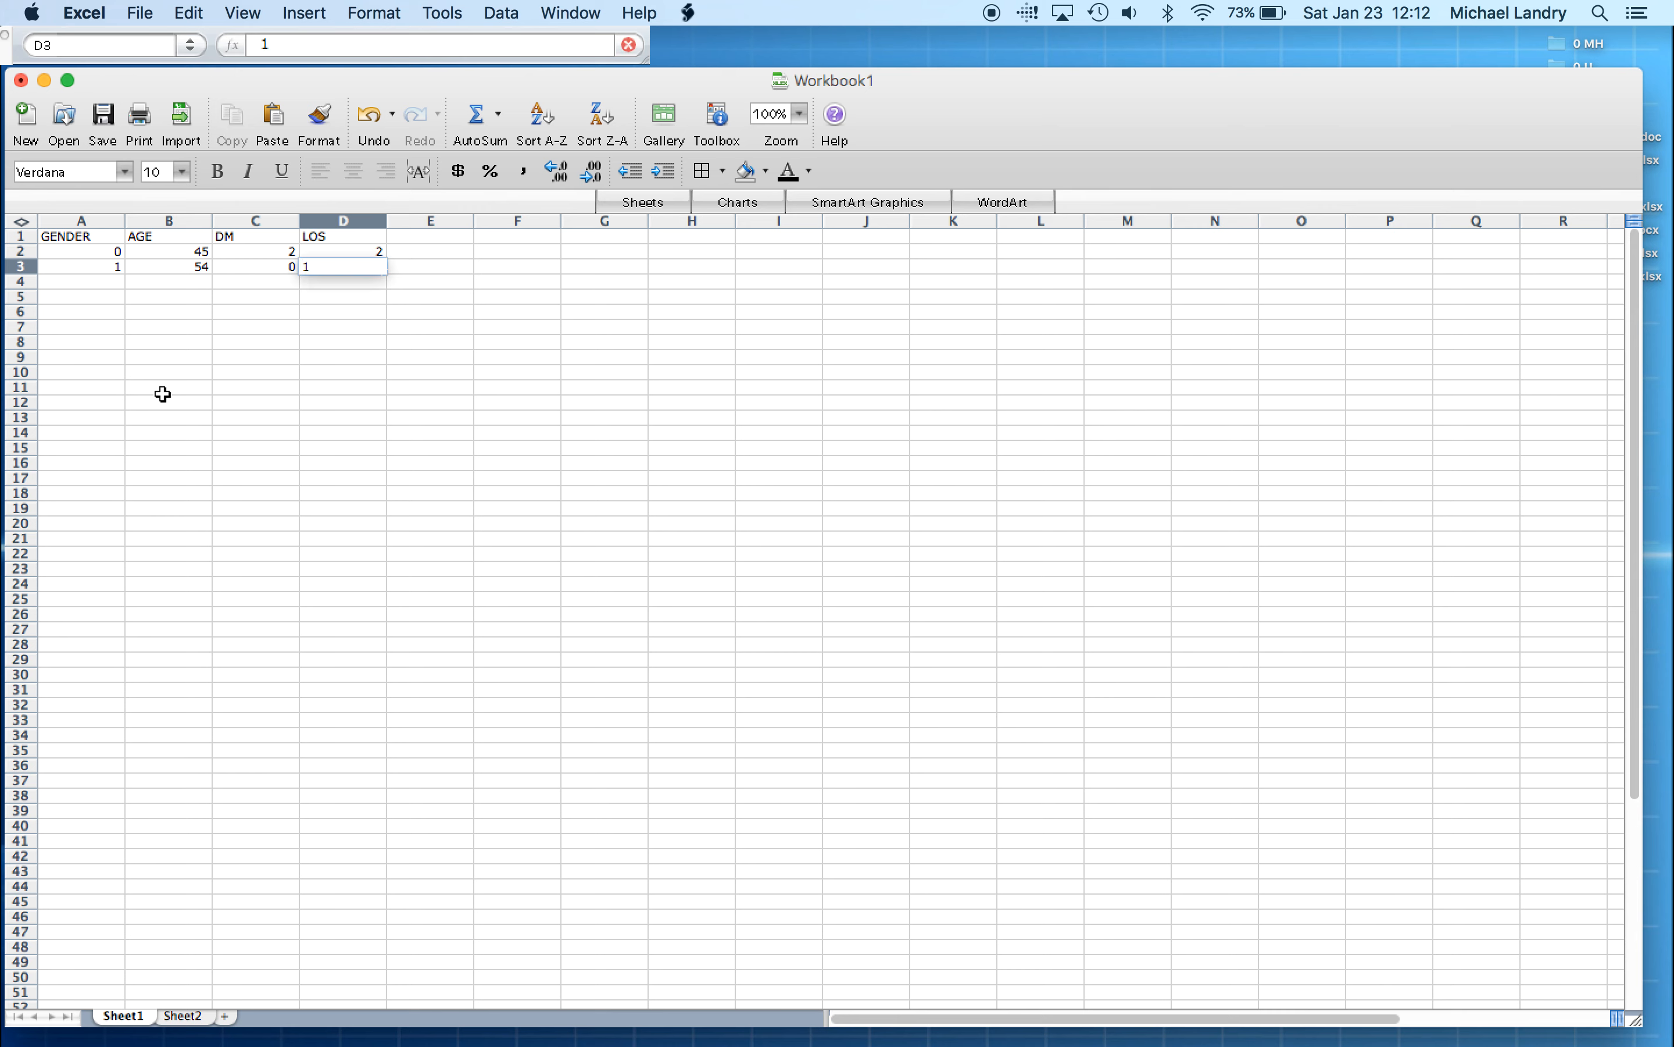
key("Tab")
key("Left")
key("Left")
key("Left")
key("Left")
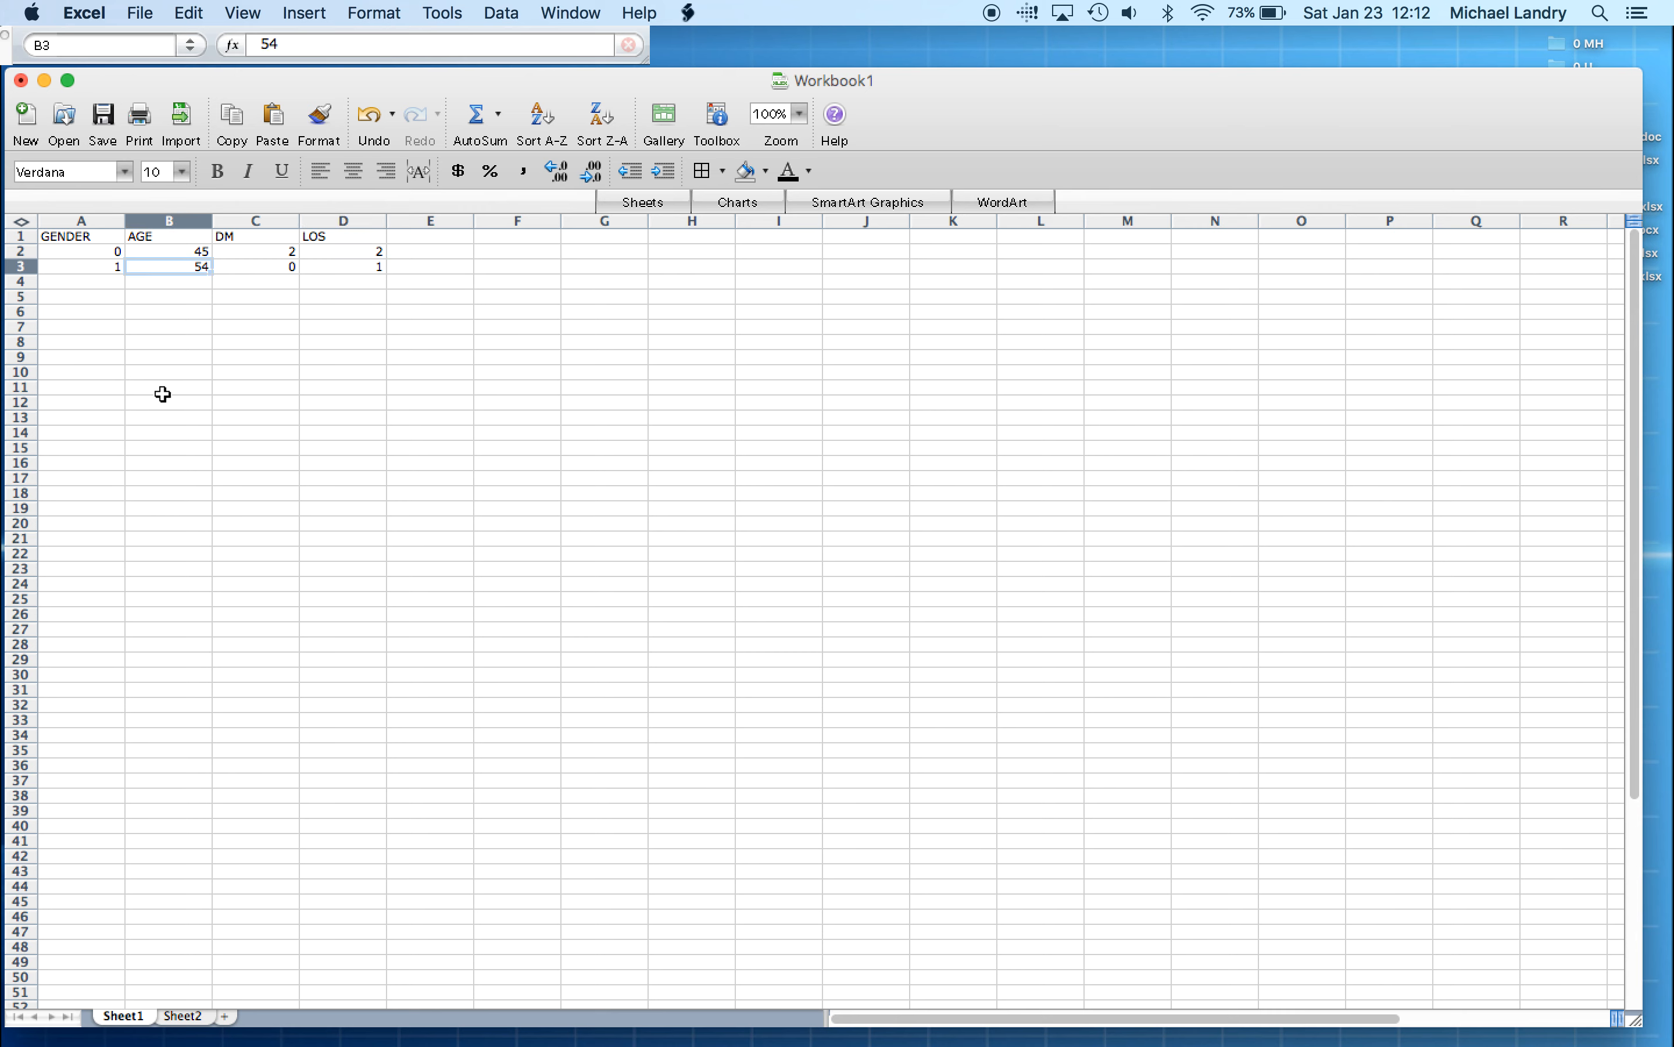
key("Right")
key("Right")
key("Right")
key("Right")
key("Right")
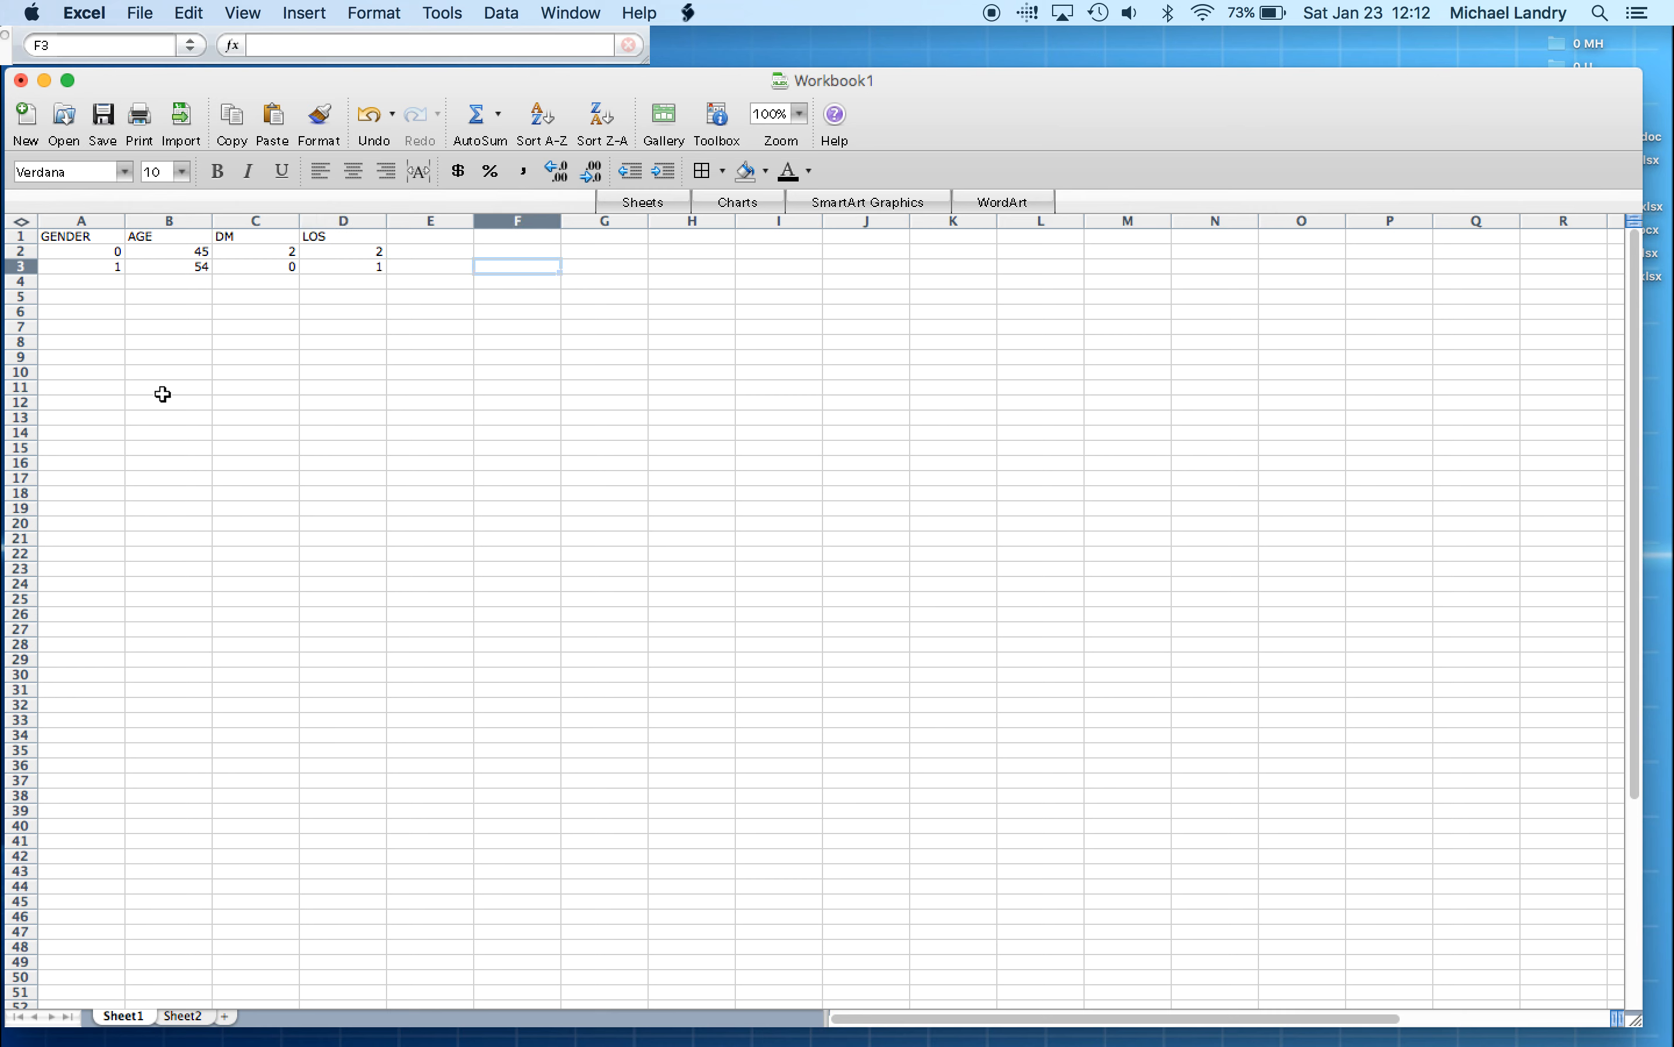
key("Left")
key("Left")
key("Left")
key("Left")
key("Left")
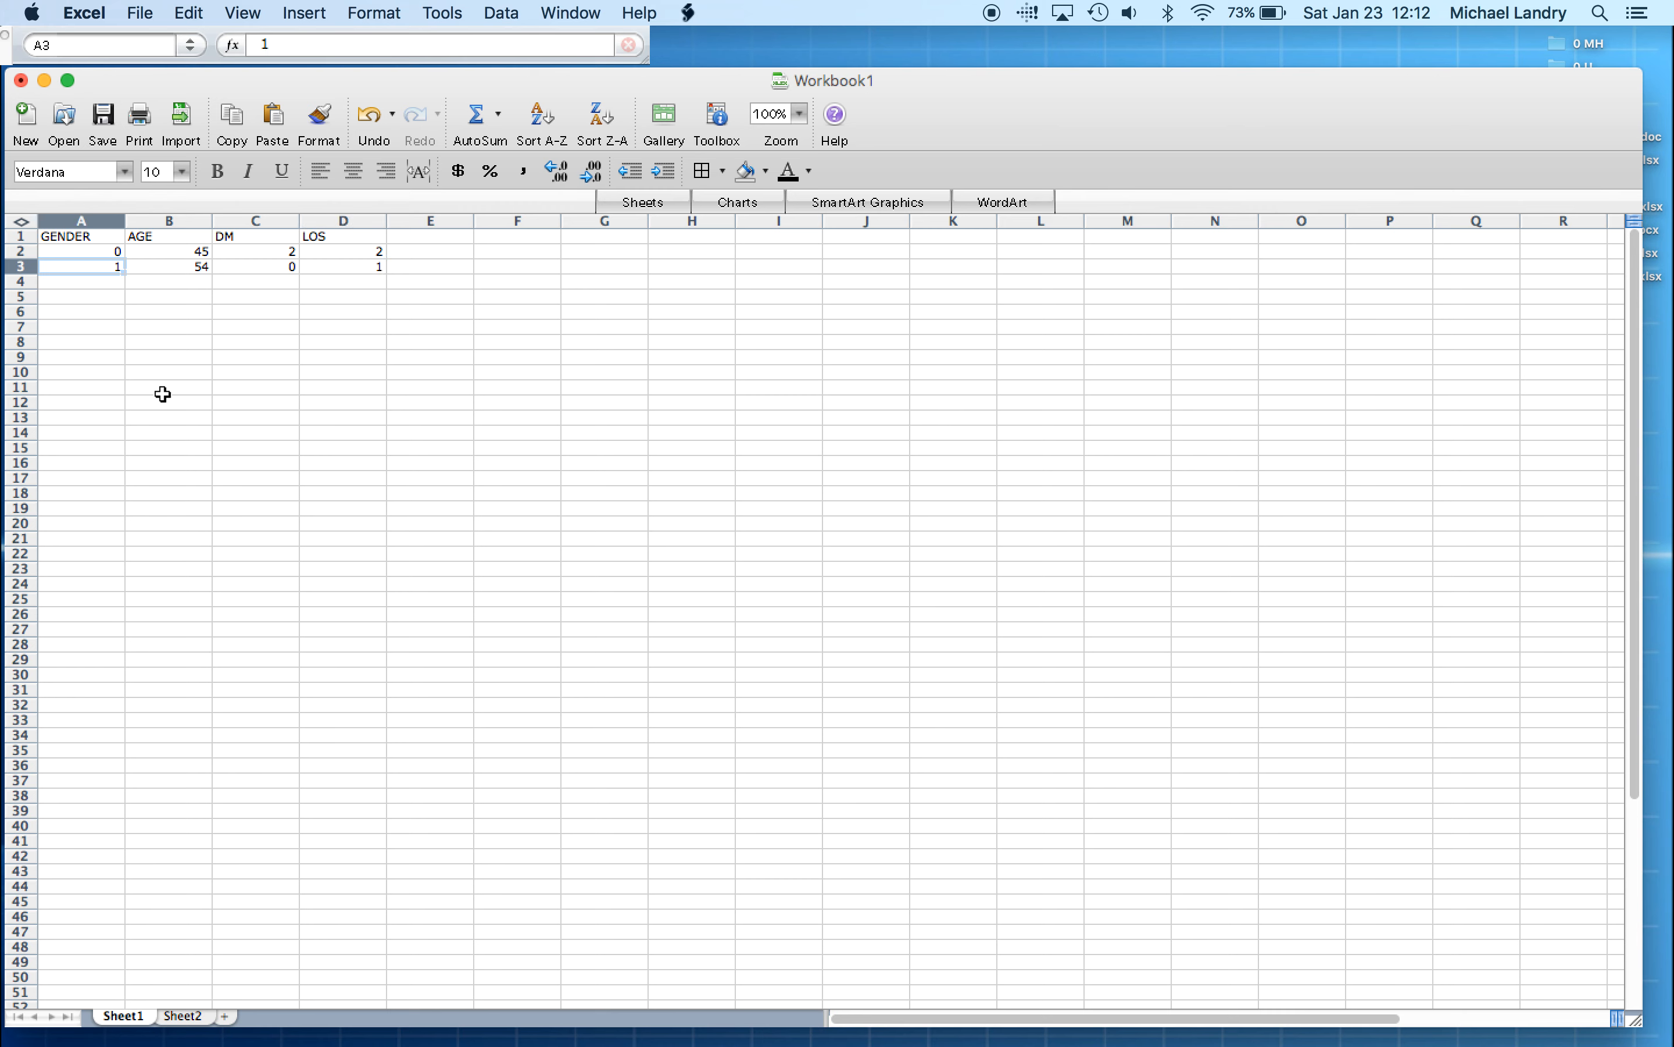
key("Right")
key("Right")
key("Right")
key("Left")
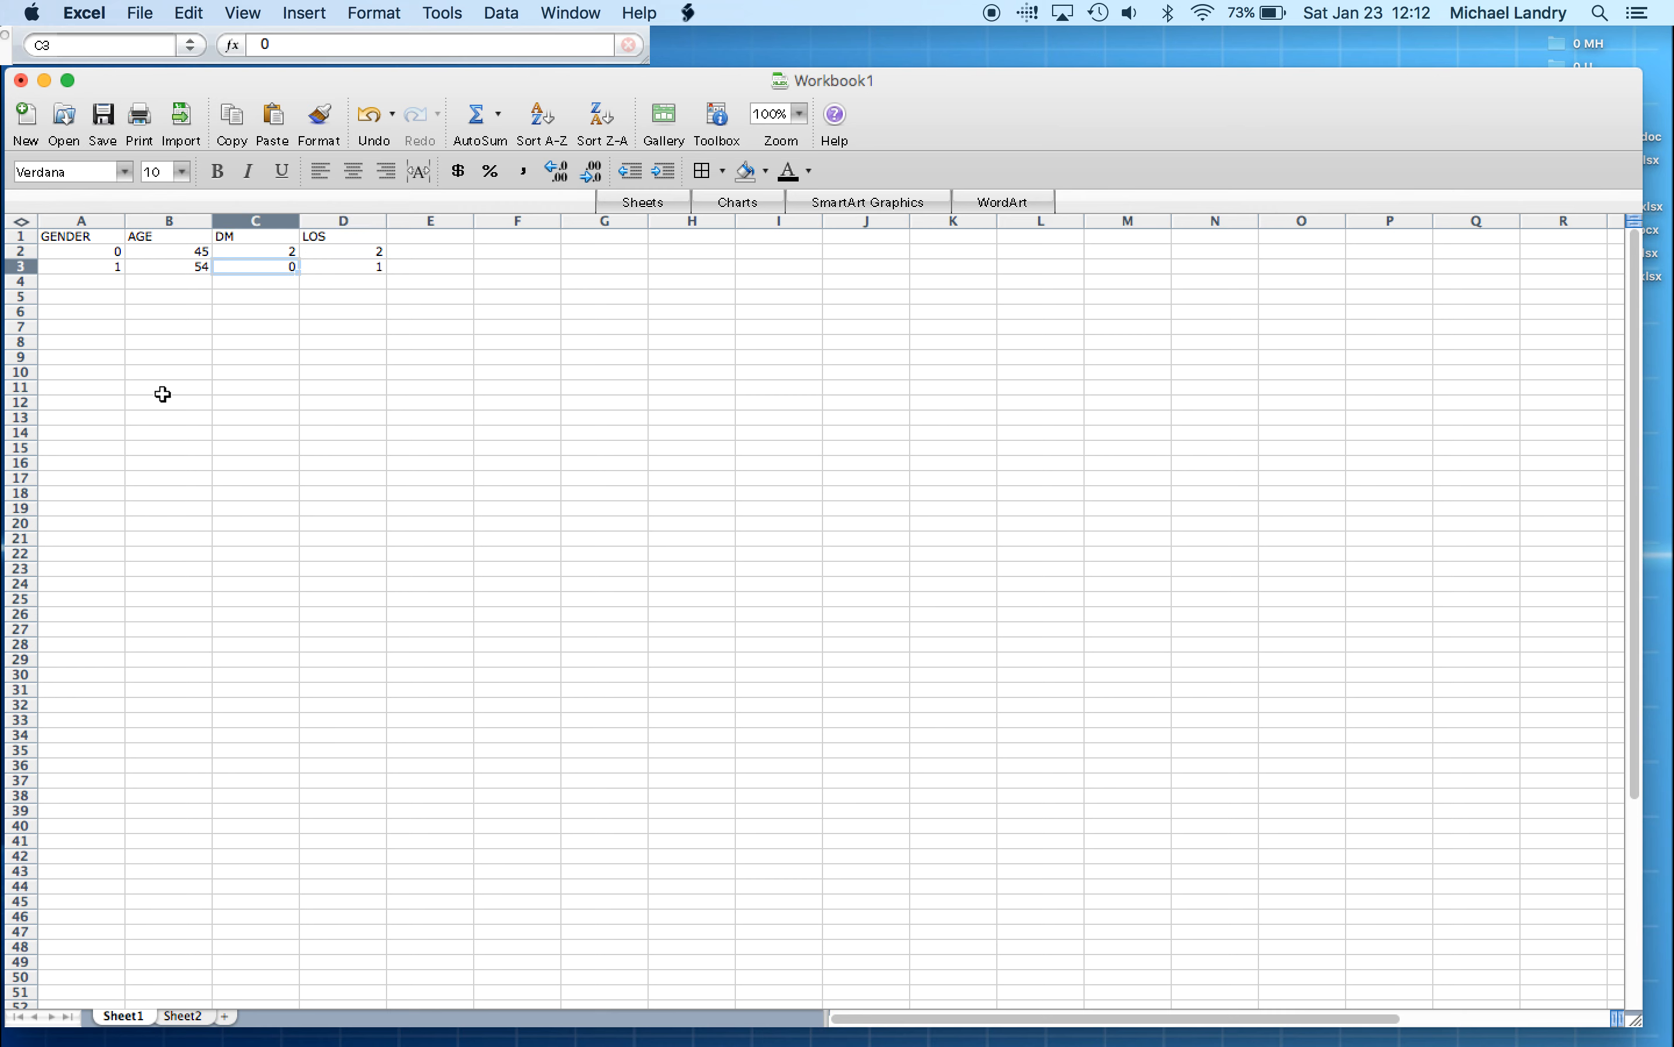
key("Left")
key("Left")
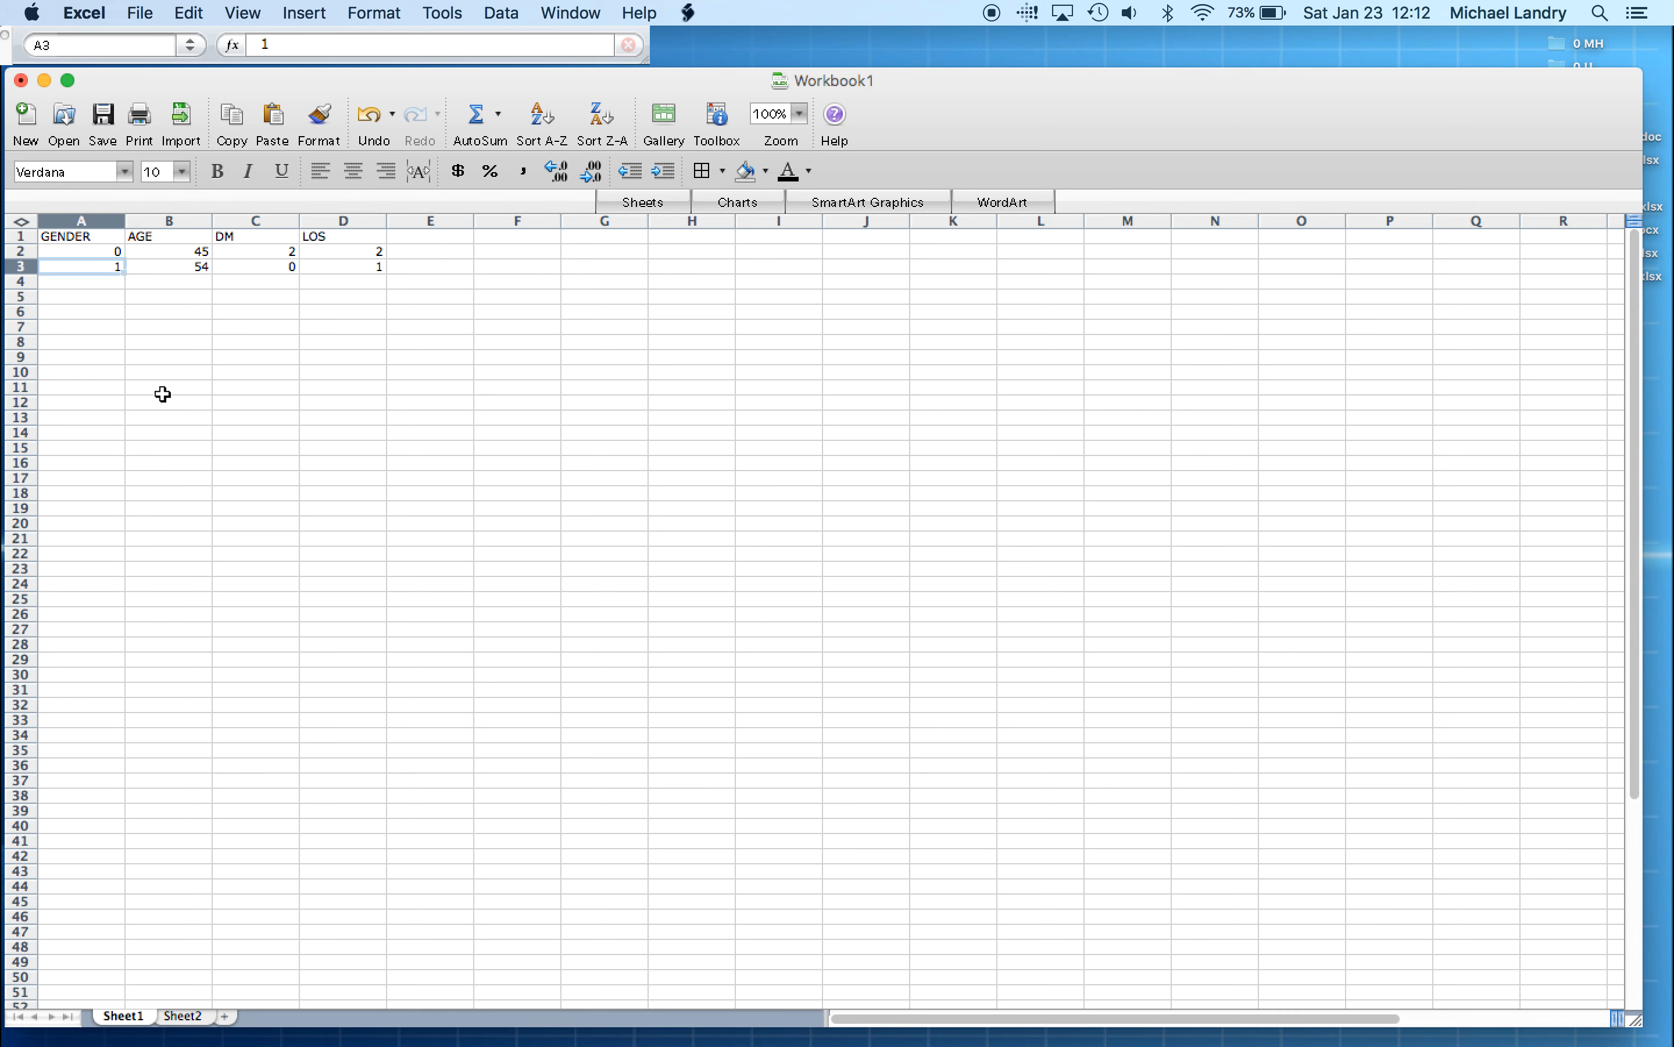
key("Down")
key("Down")
key("Down")
key("Down")
key("Down")
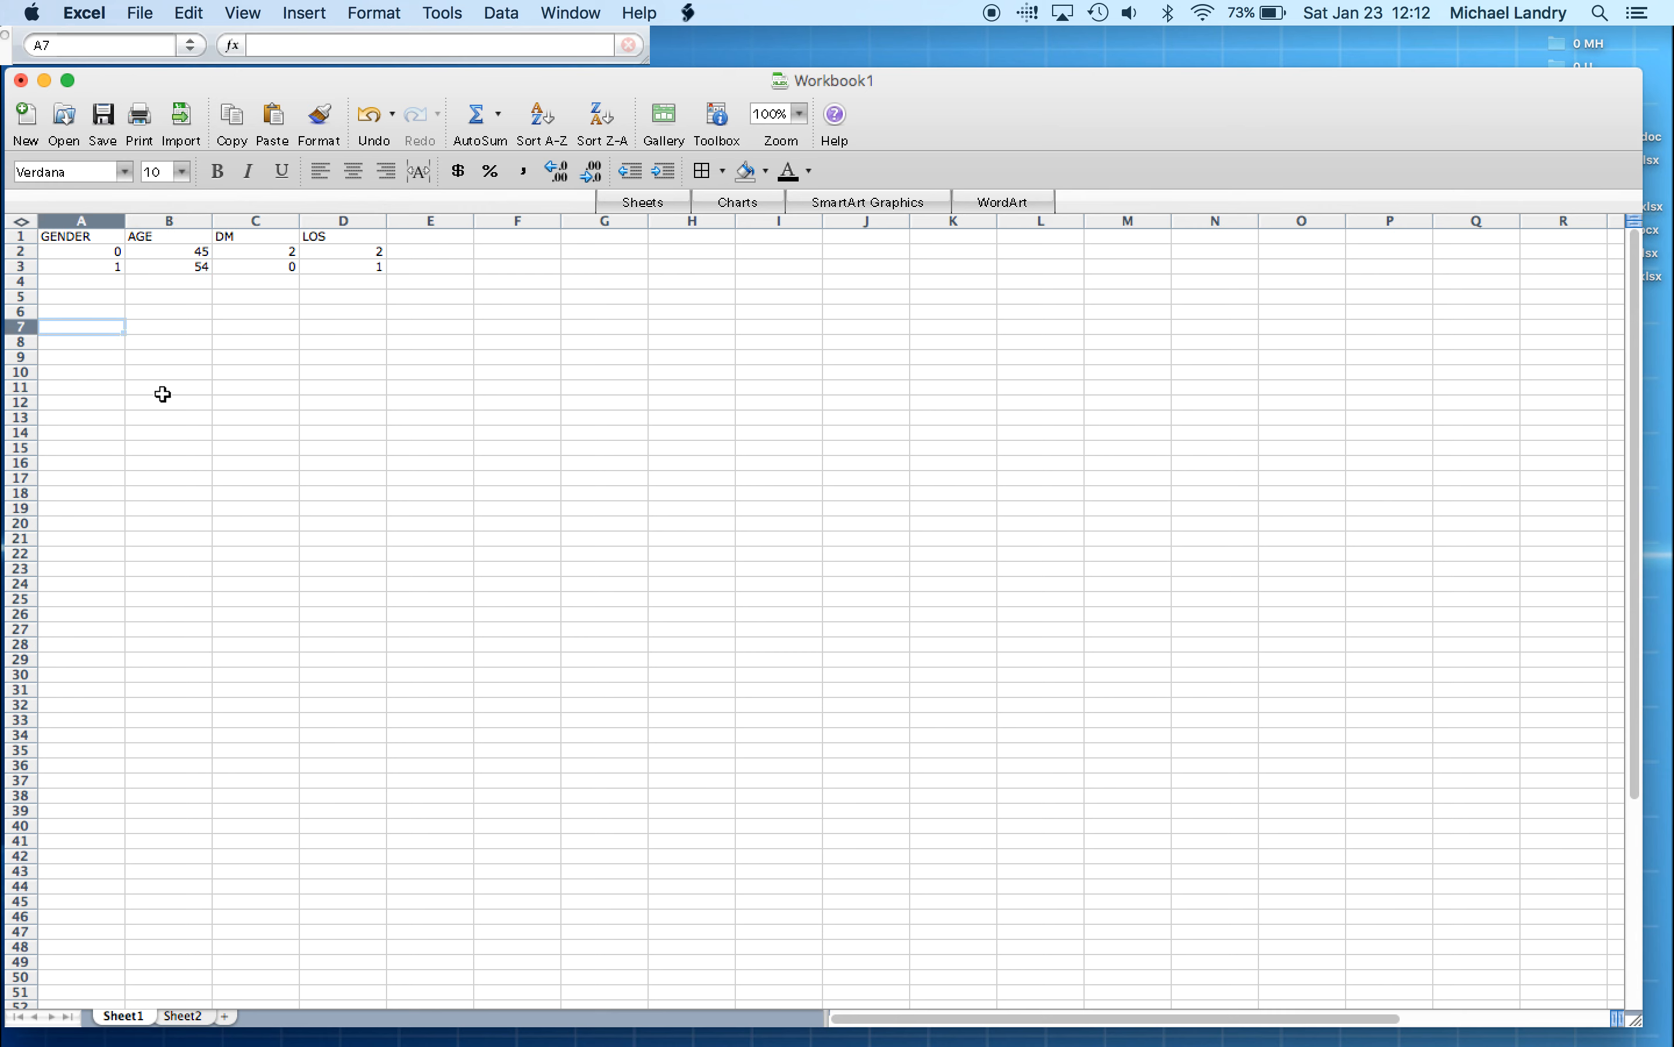
key("Up")
key("Up")
key("Up")
key("Up")
key("Up")
key("Up")
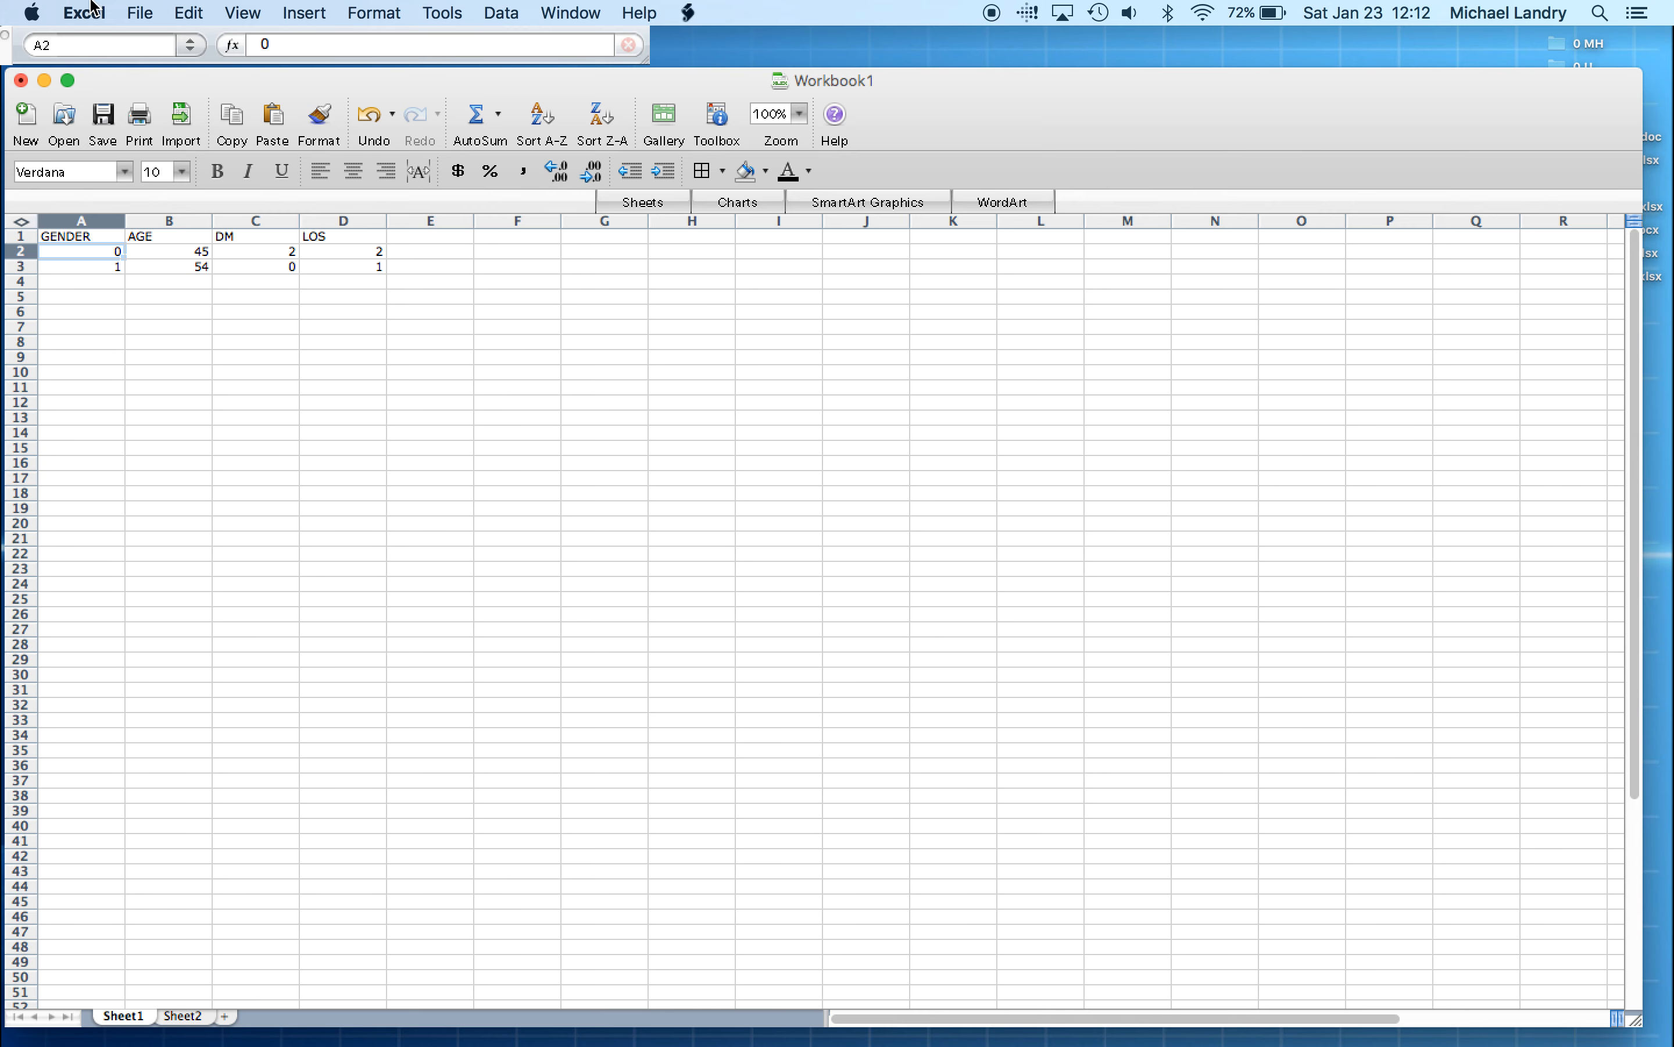
Save the workbook to the Desktop as Data Collection in Excel Workbook (.xlsx) format
left_click(142, 14)
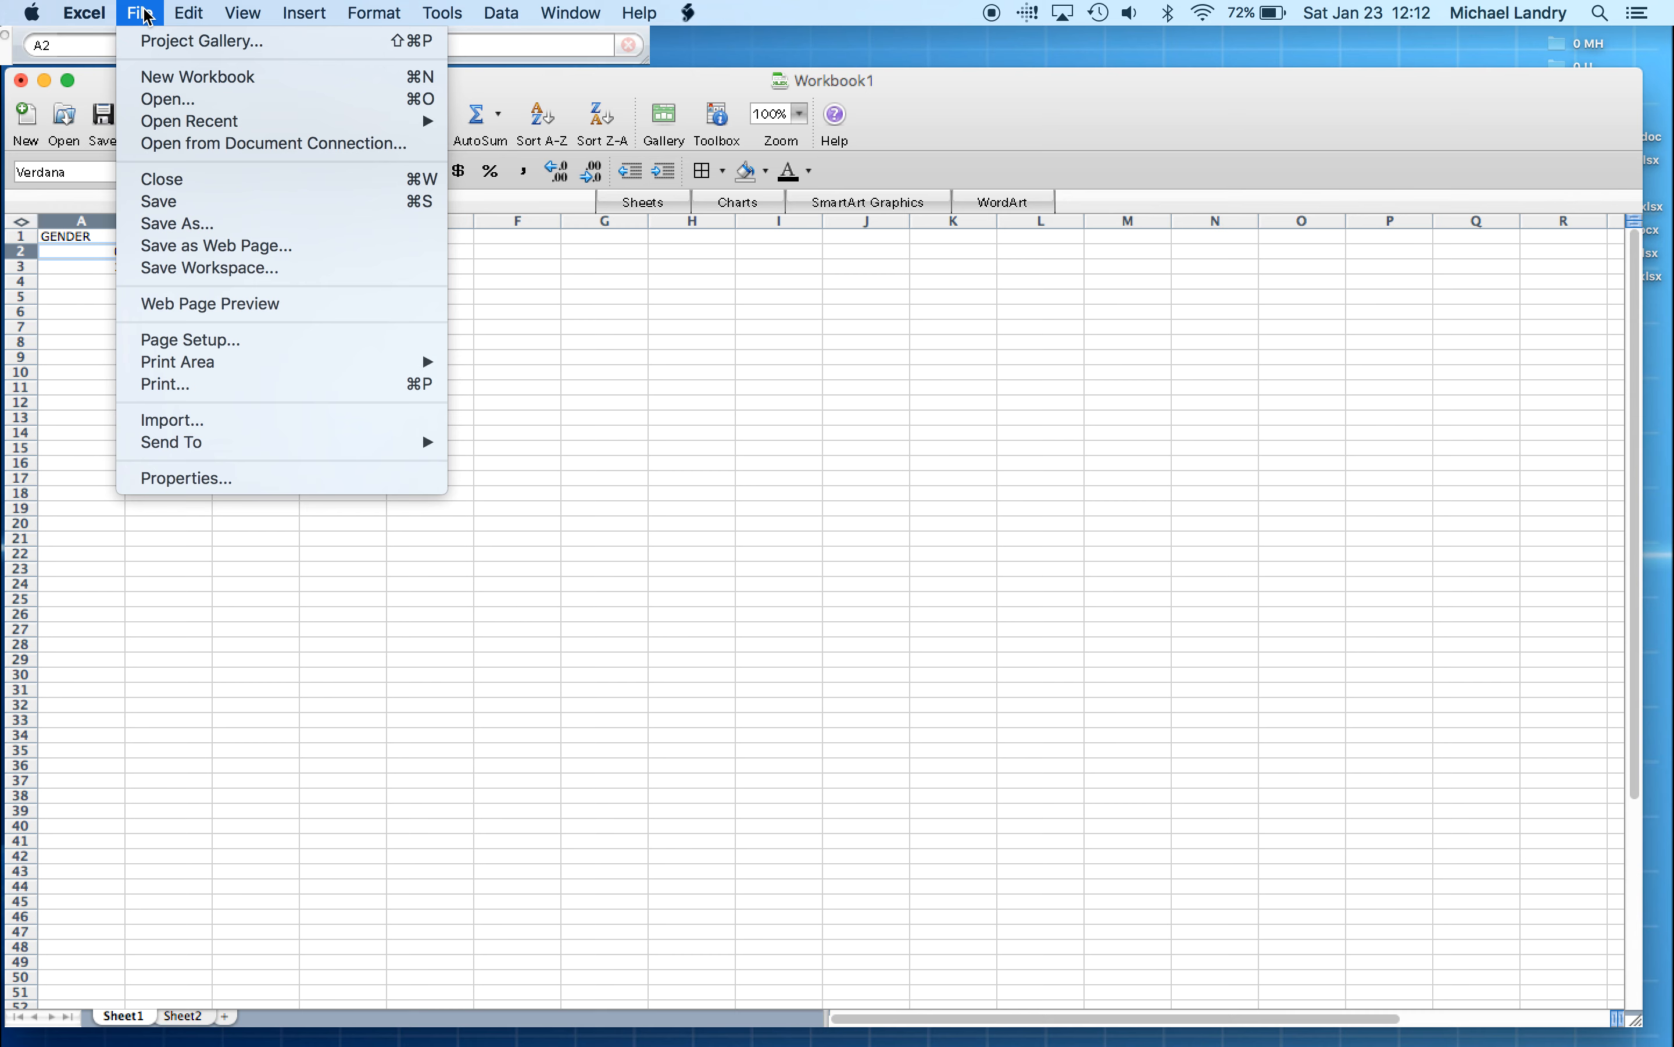
left_click(168, 225)
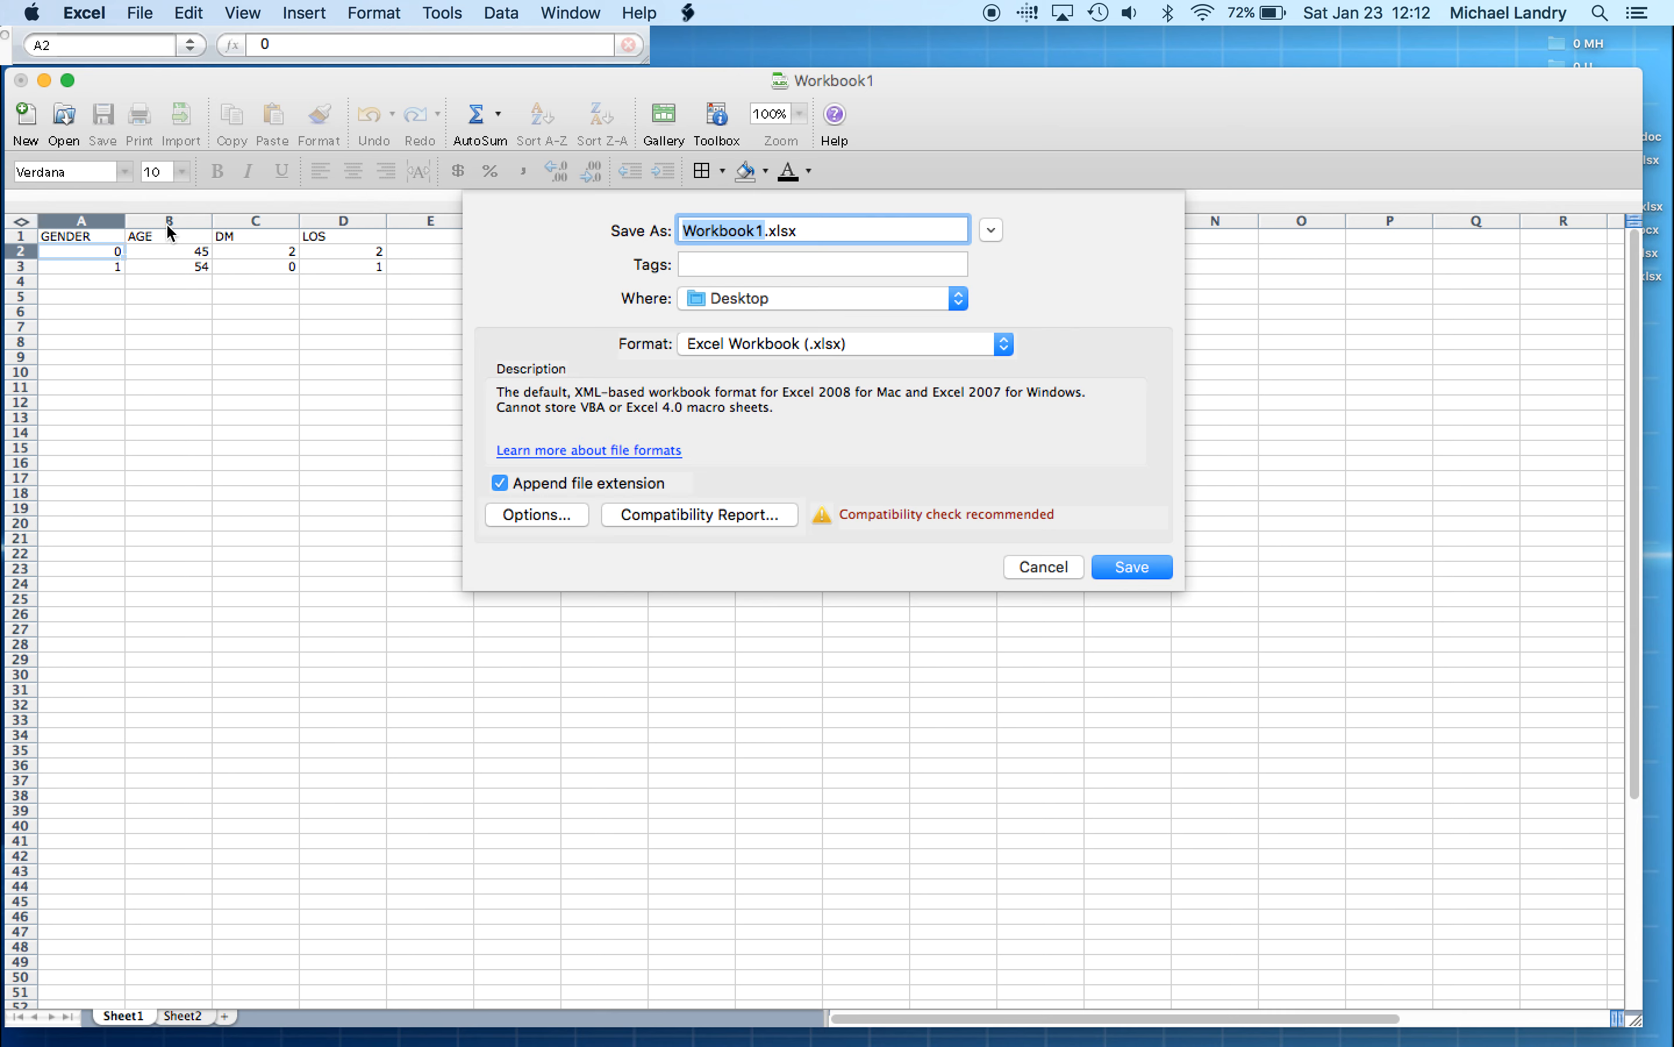
type("Data Col")
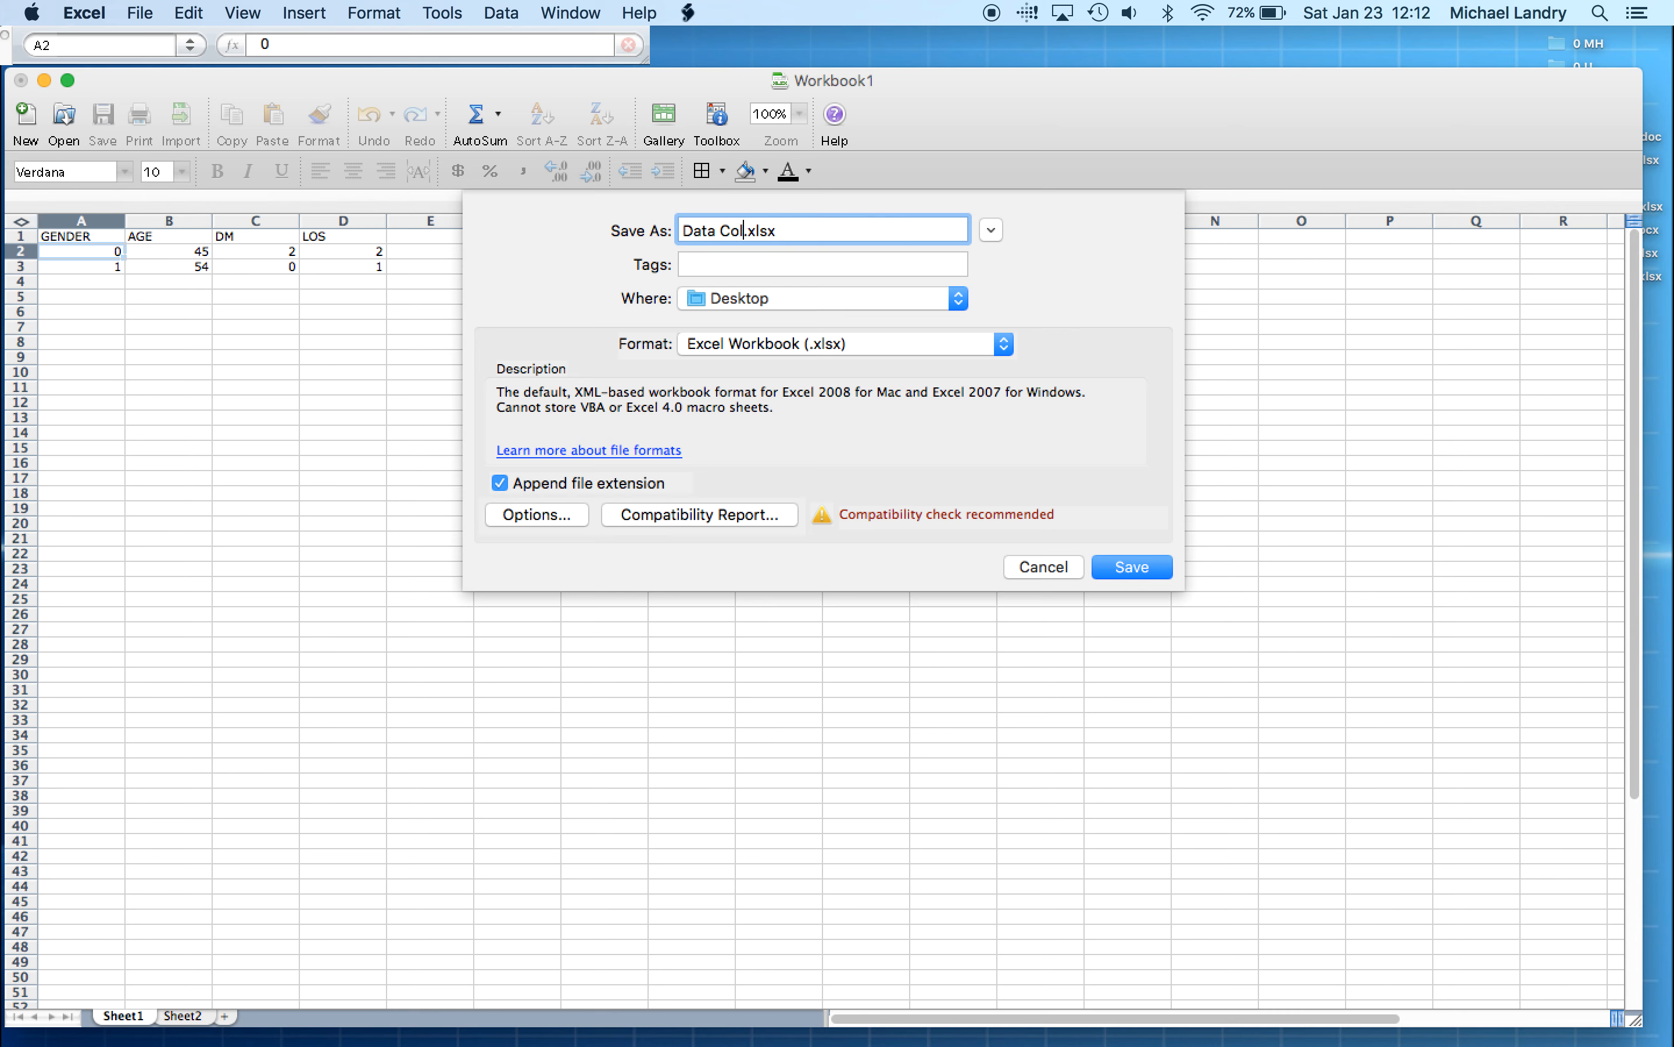
type("lection")
left_click(1131, 563)
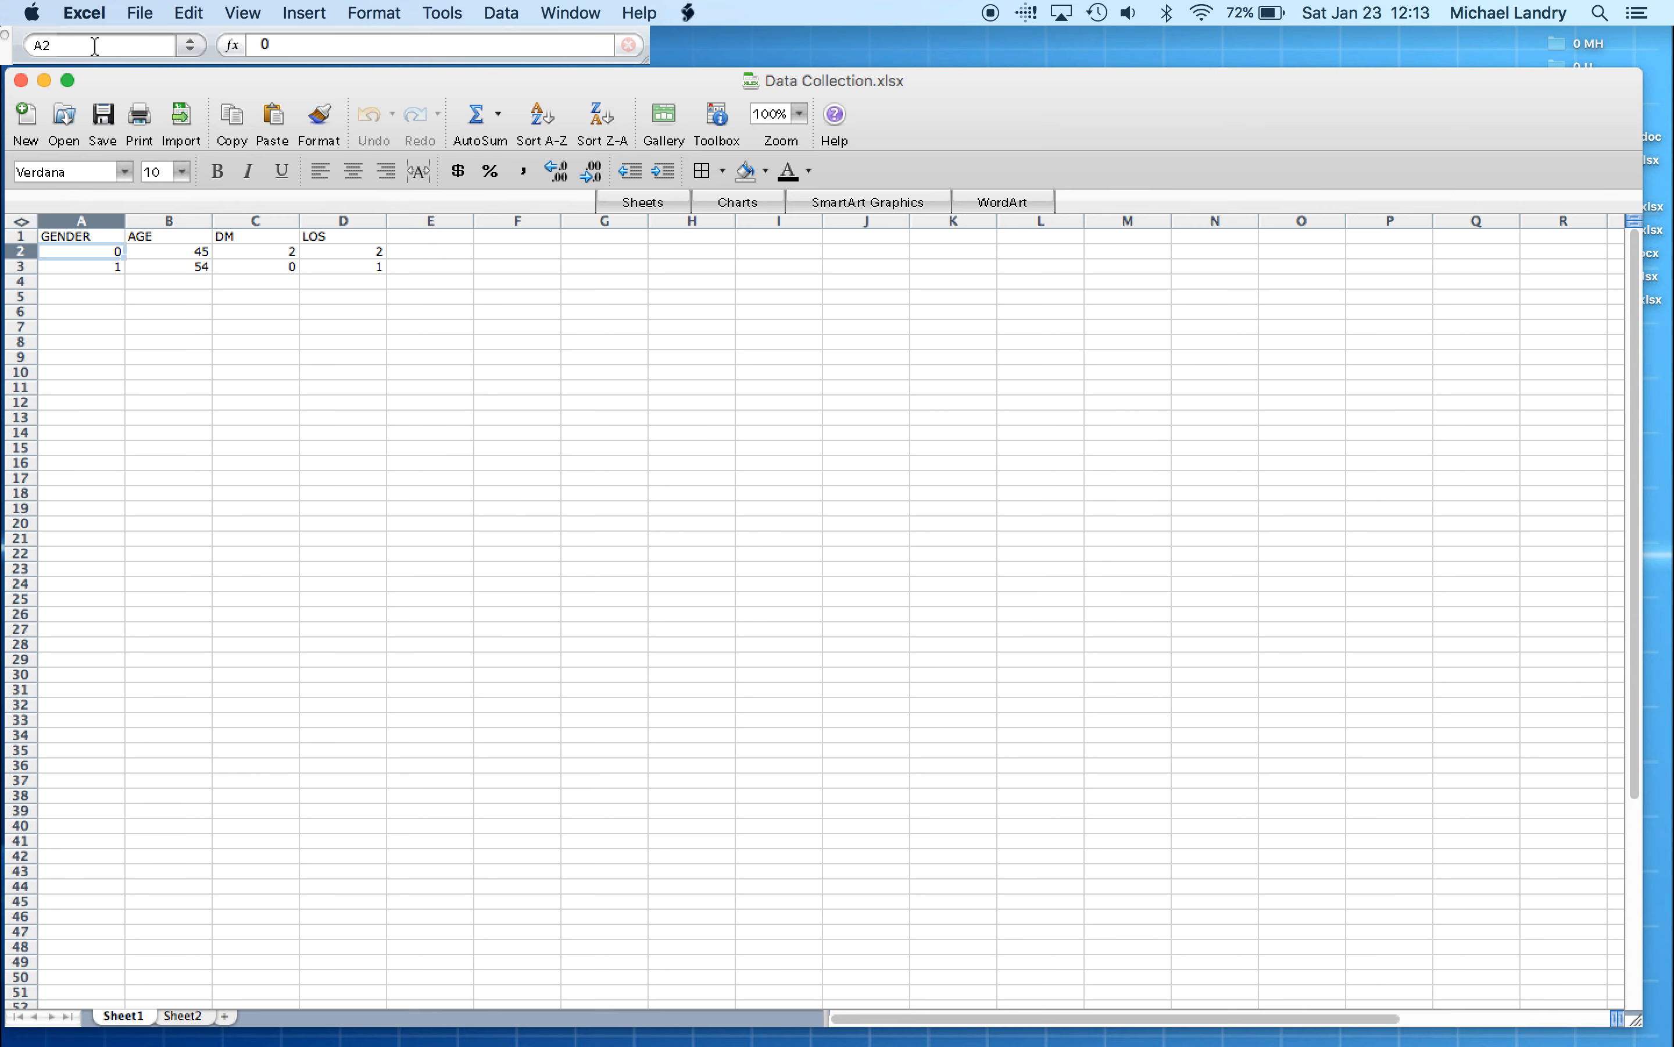
left_click(83, 12)
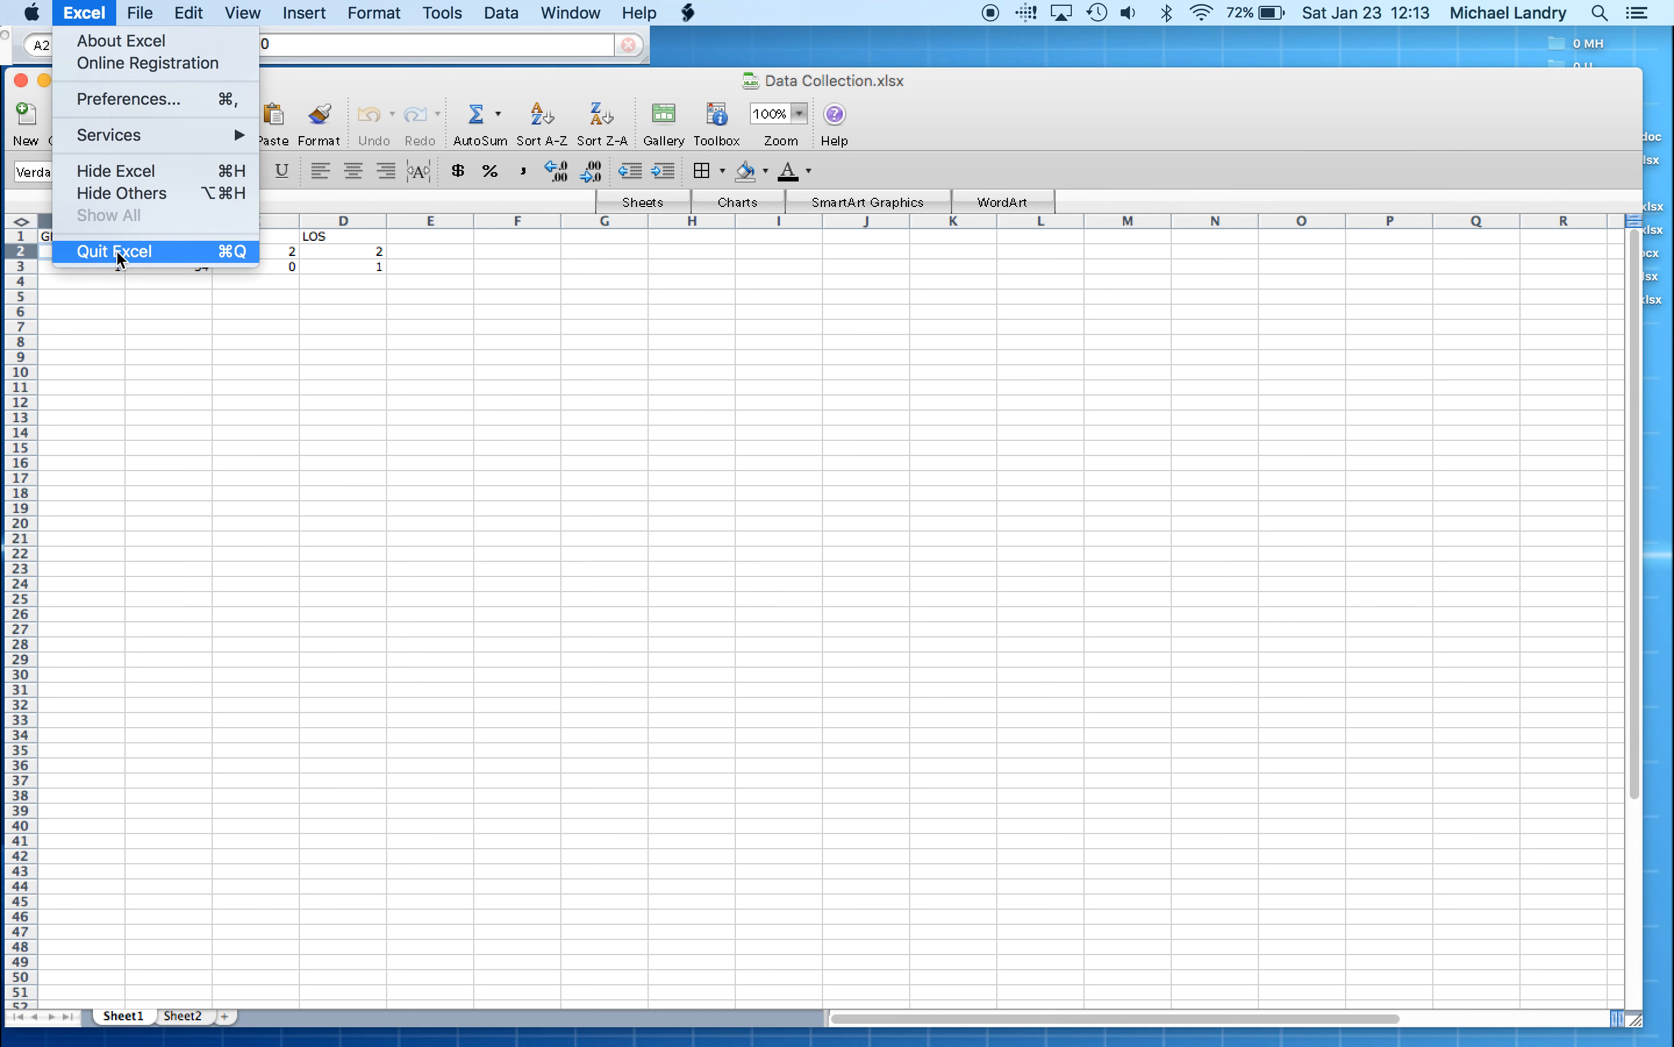
mouse_move(143, 14)
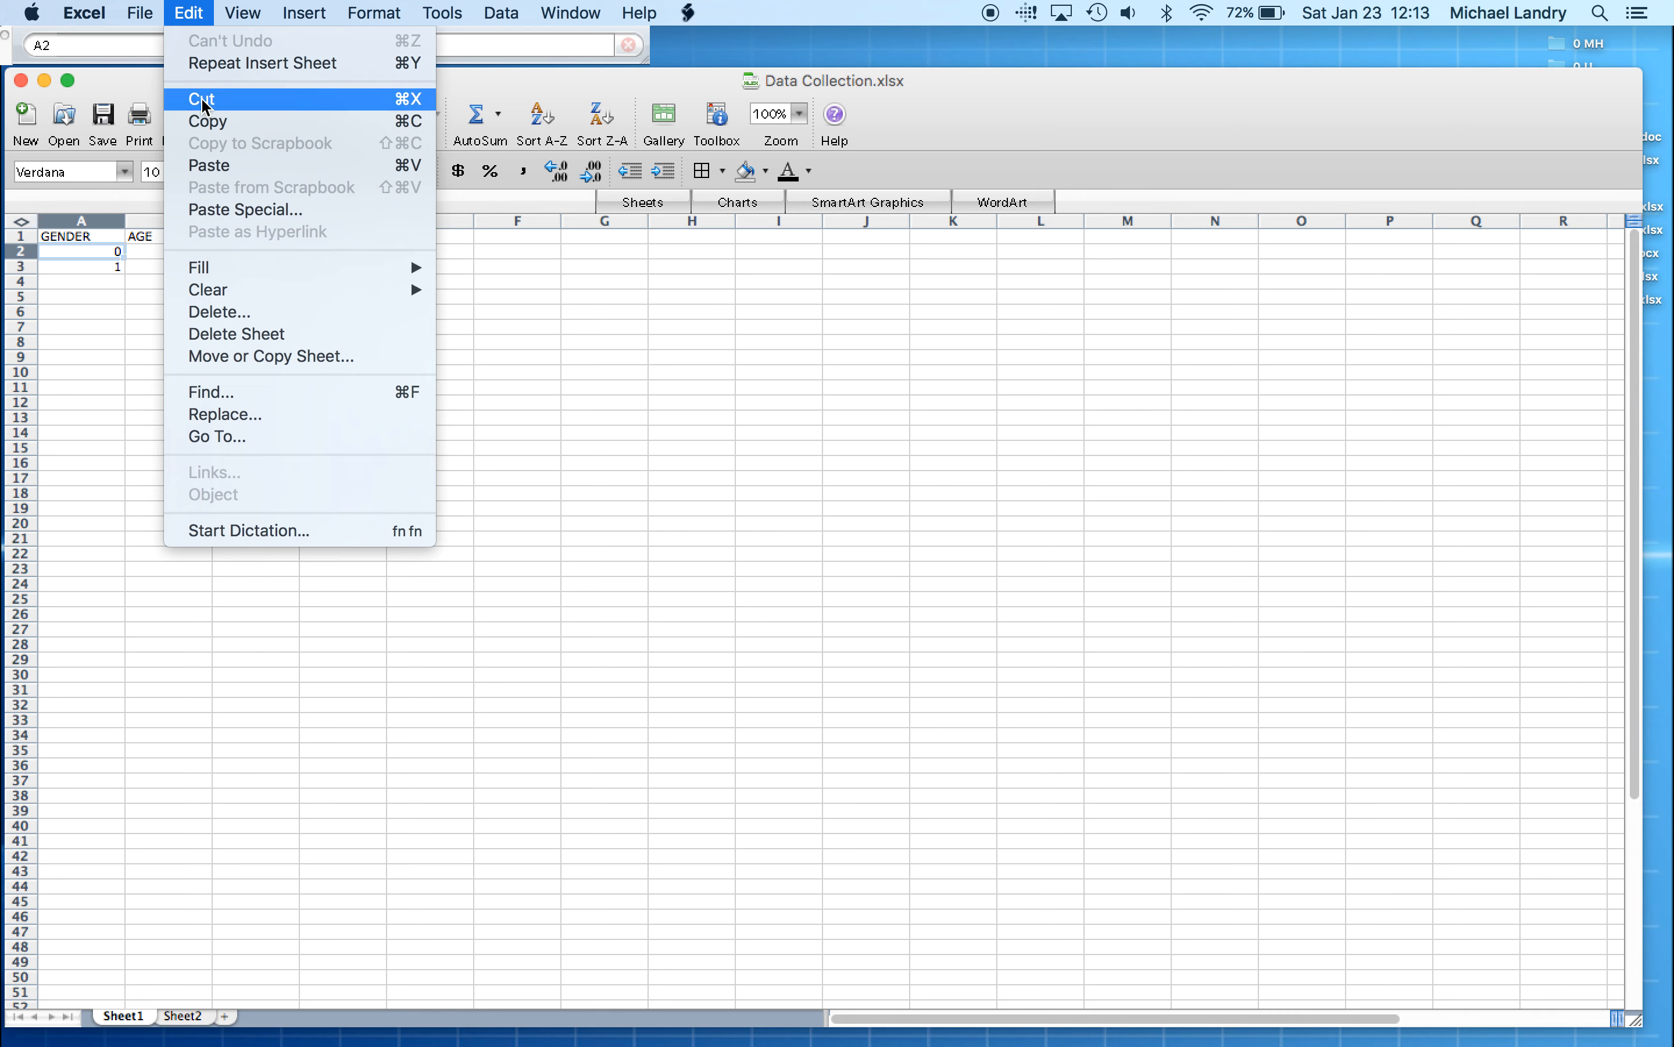
left_click(73, 316)
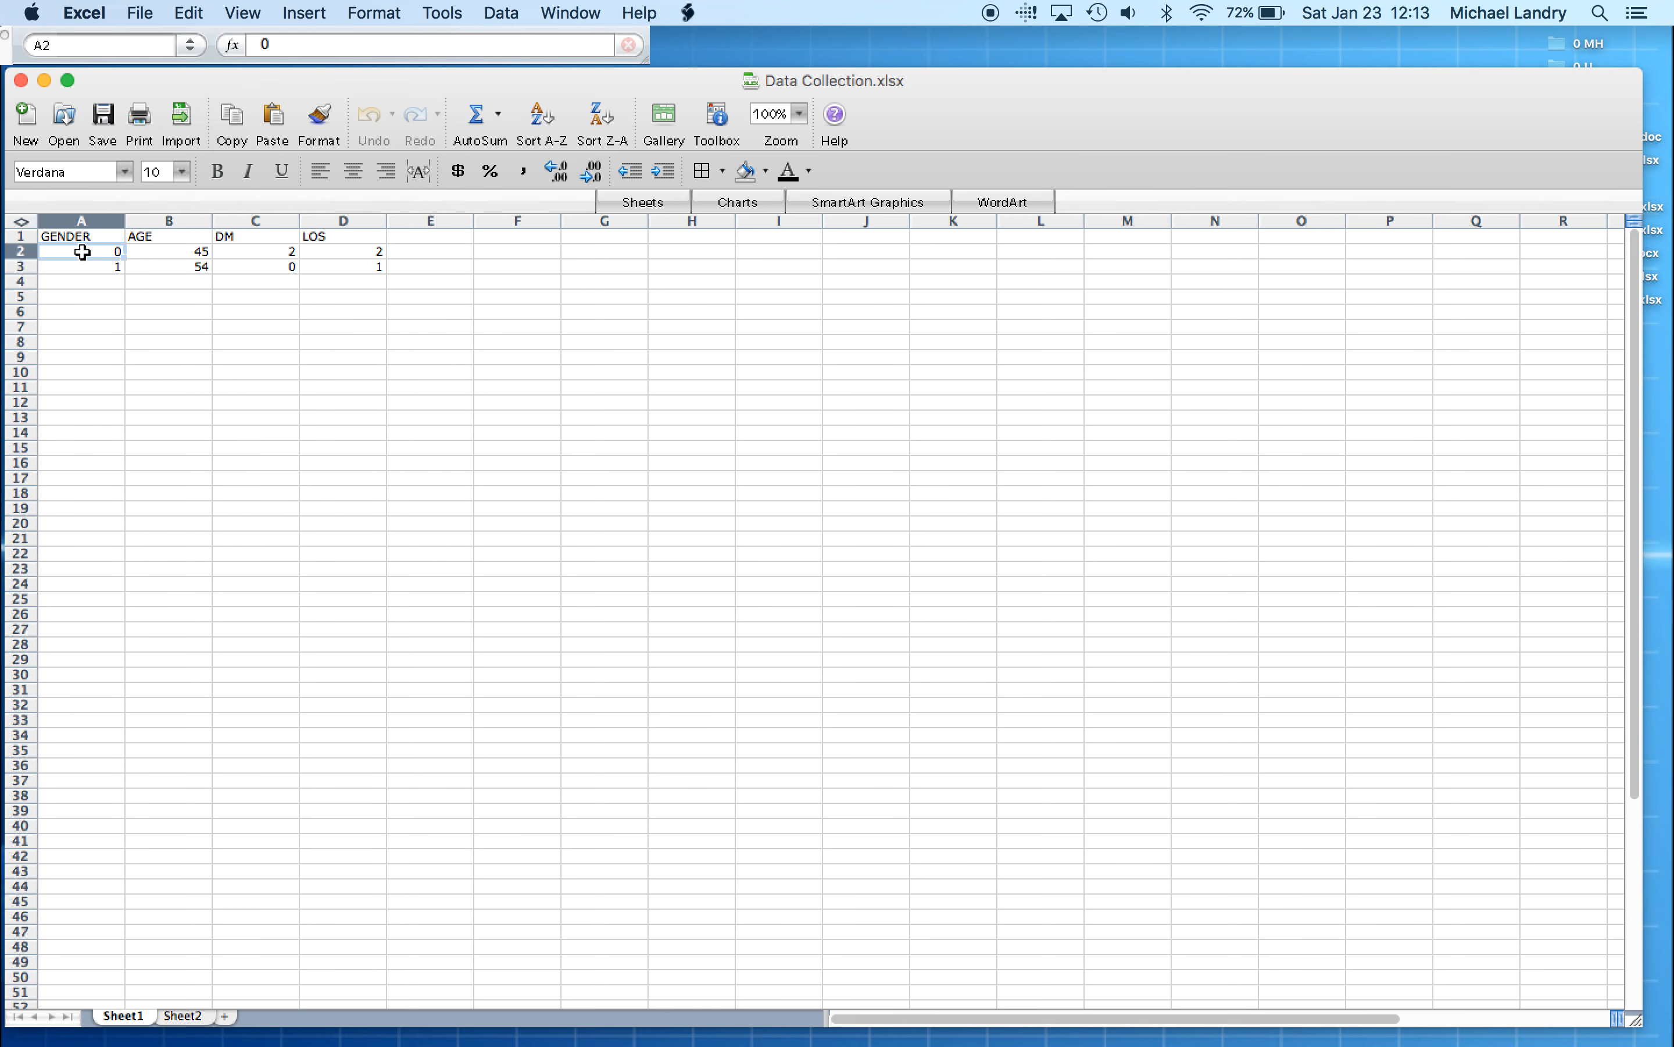
Cut the GENDER value from cell A2, paste it into cell A6, and undo the paste
left_click(188, 13)
left_click(208, 102)
left_click(91, 312)
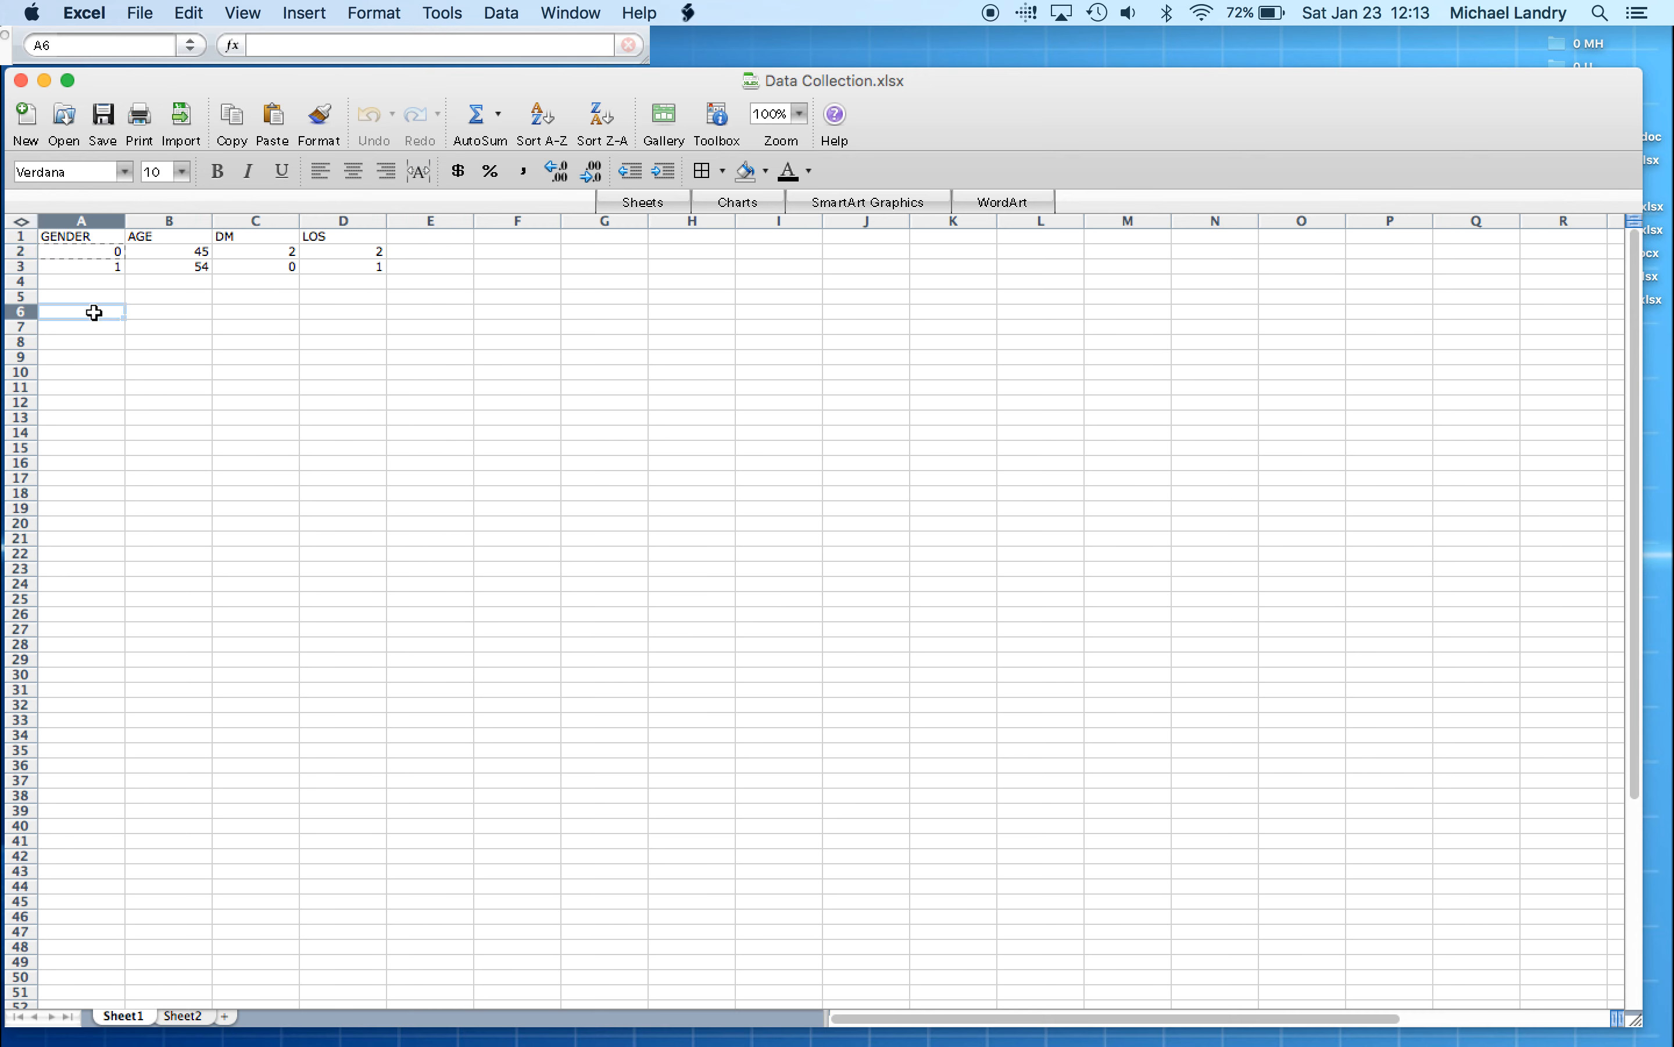
left_click(193, 14)
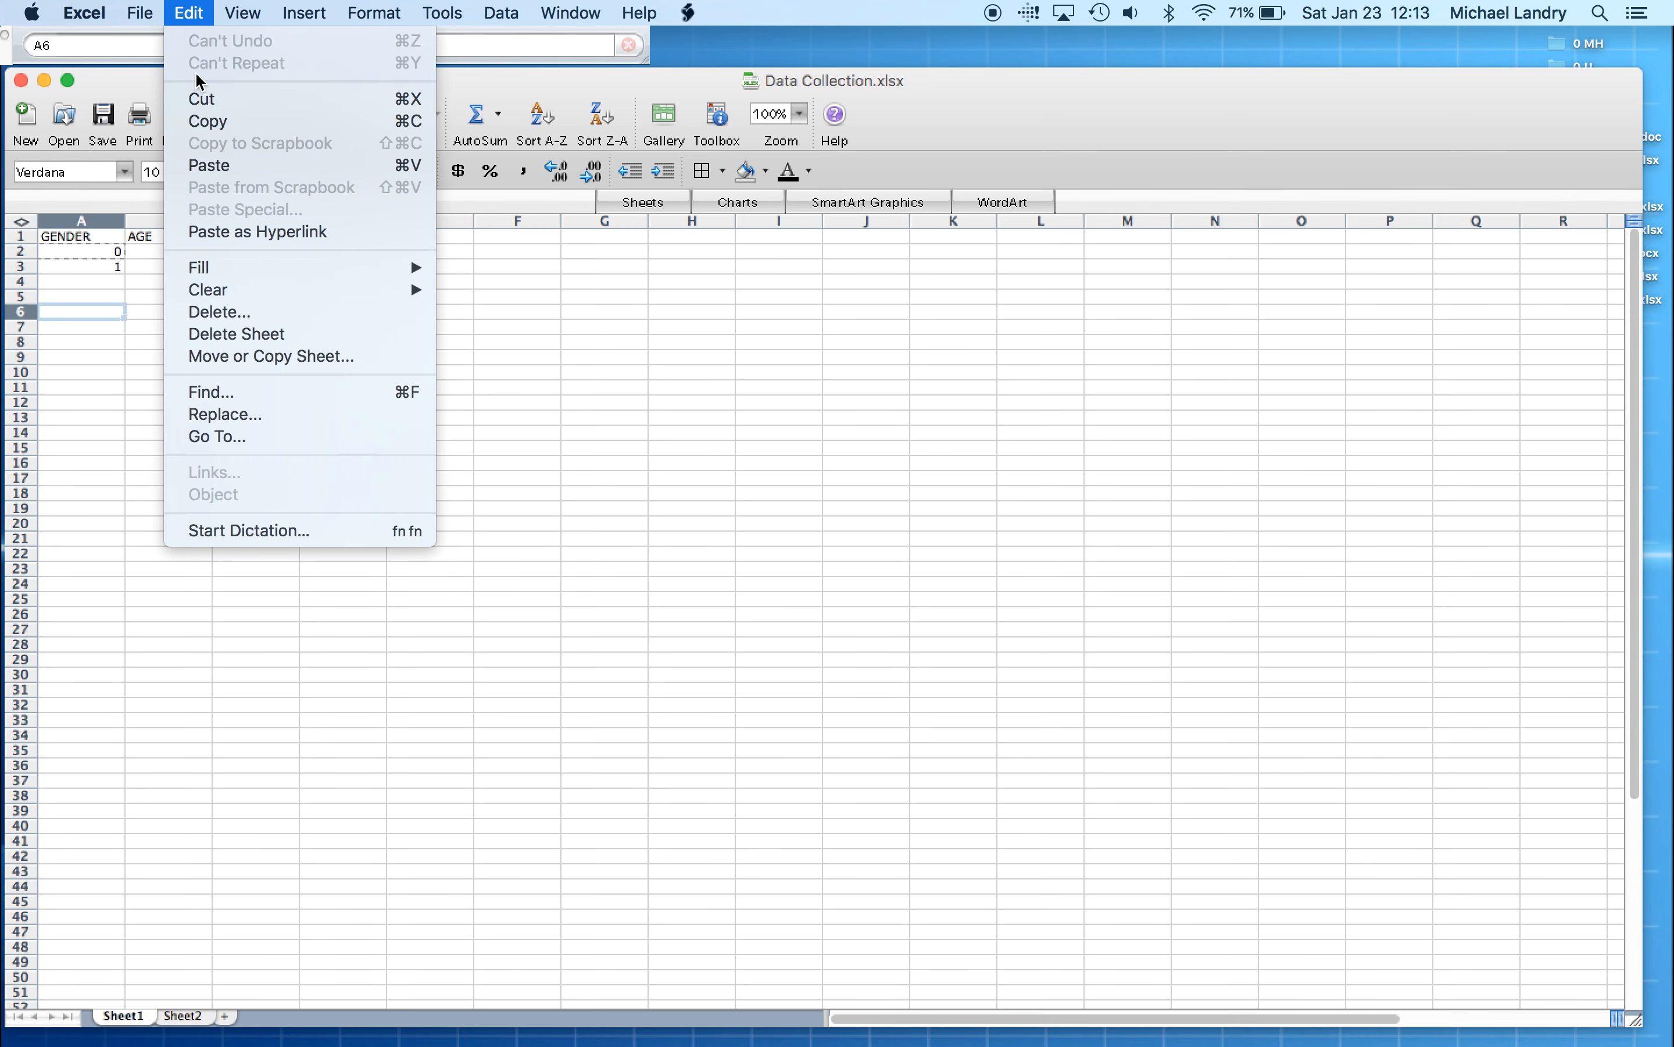
left_click(211, 168)
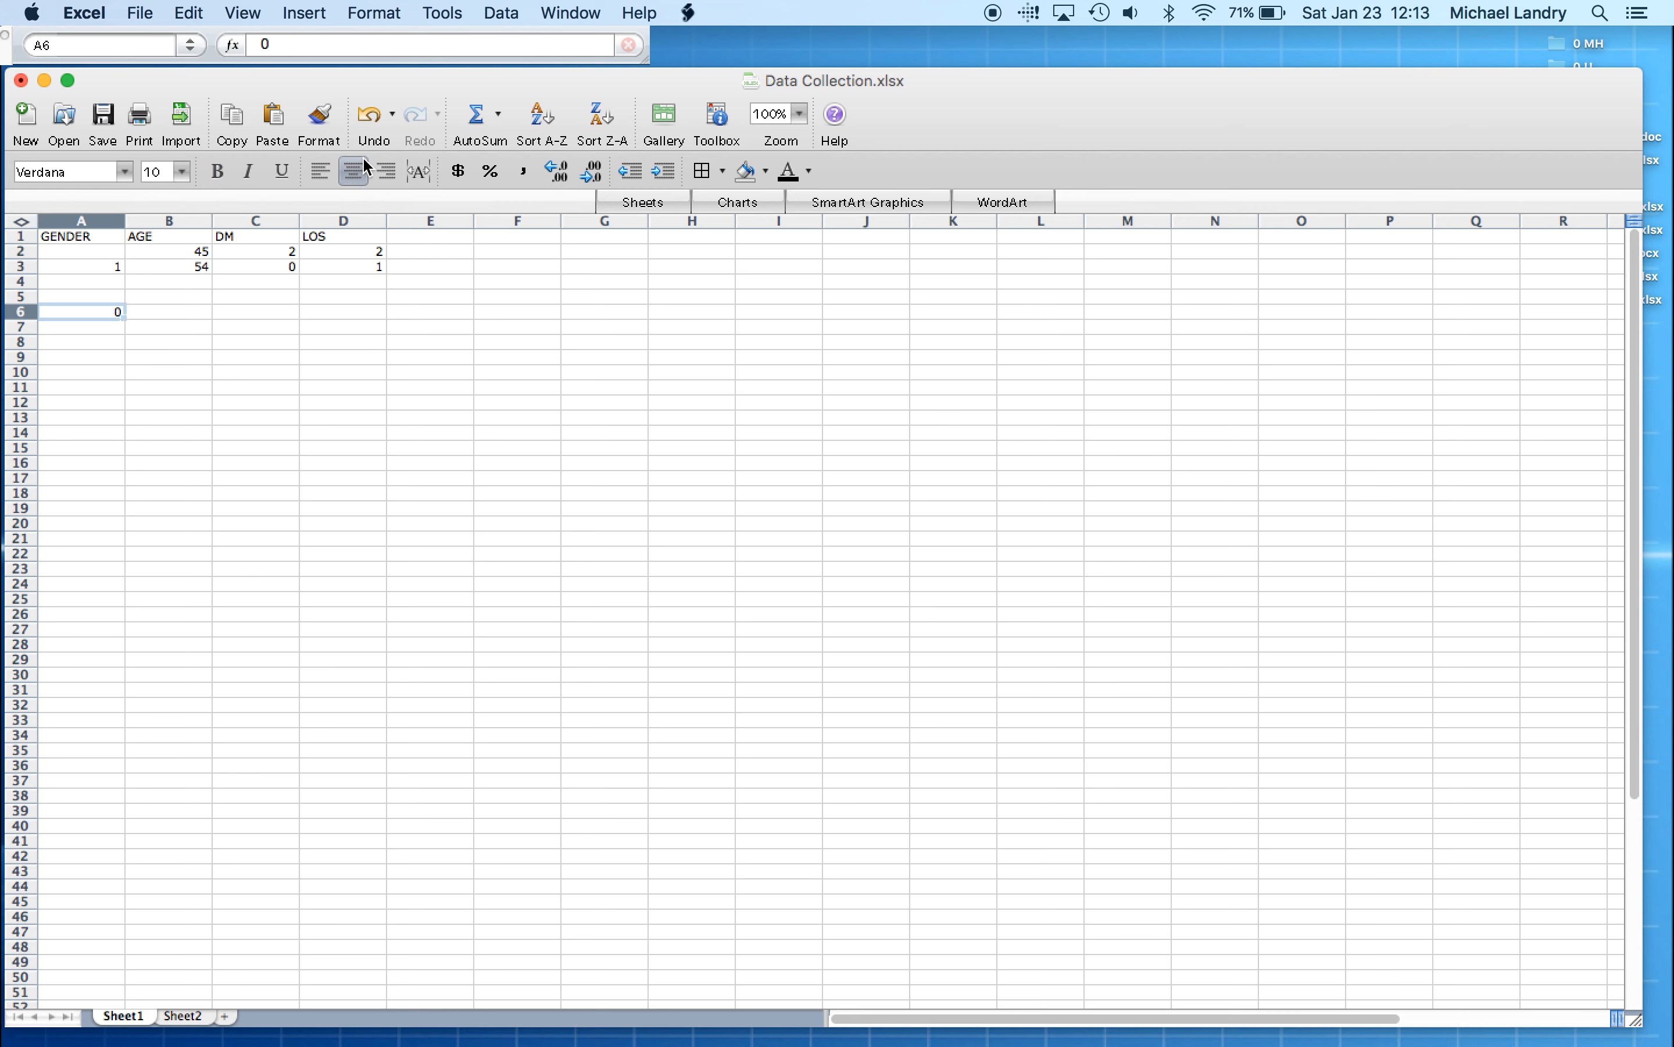
left_click(371, 118)
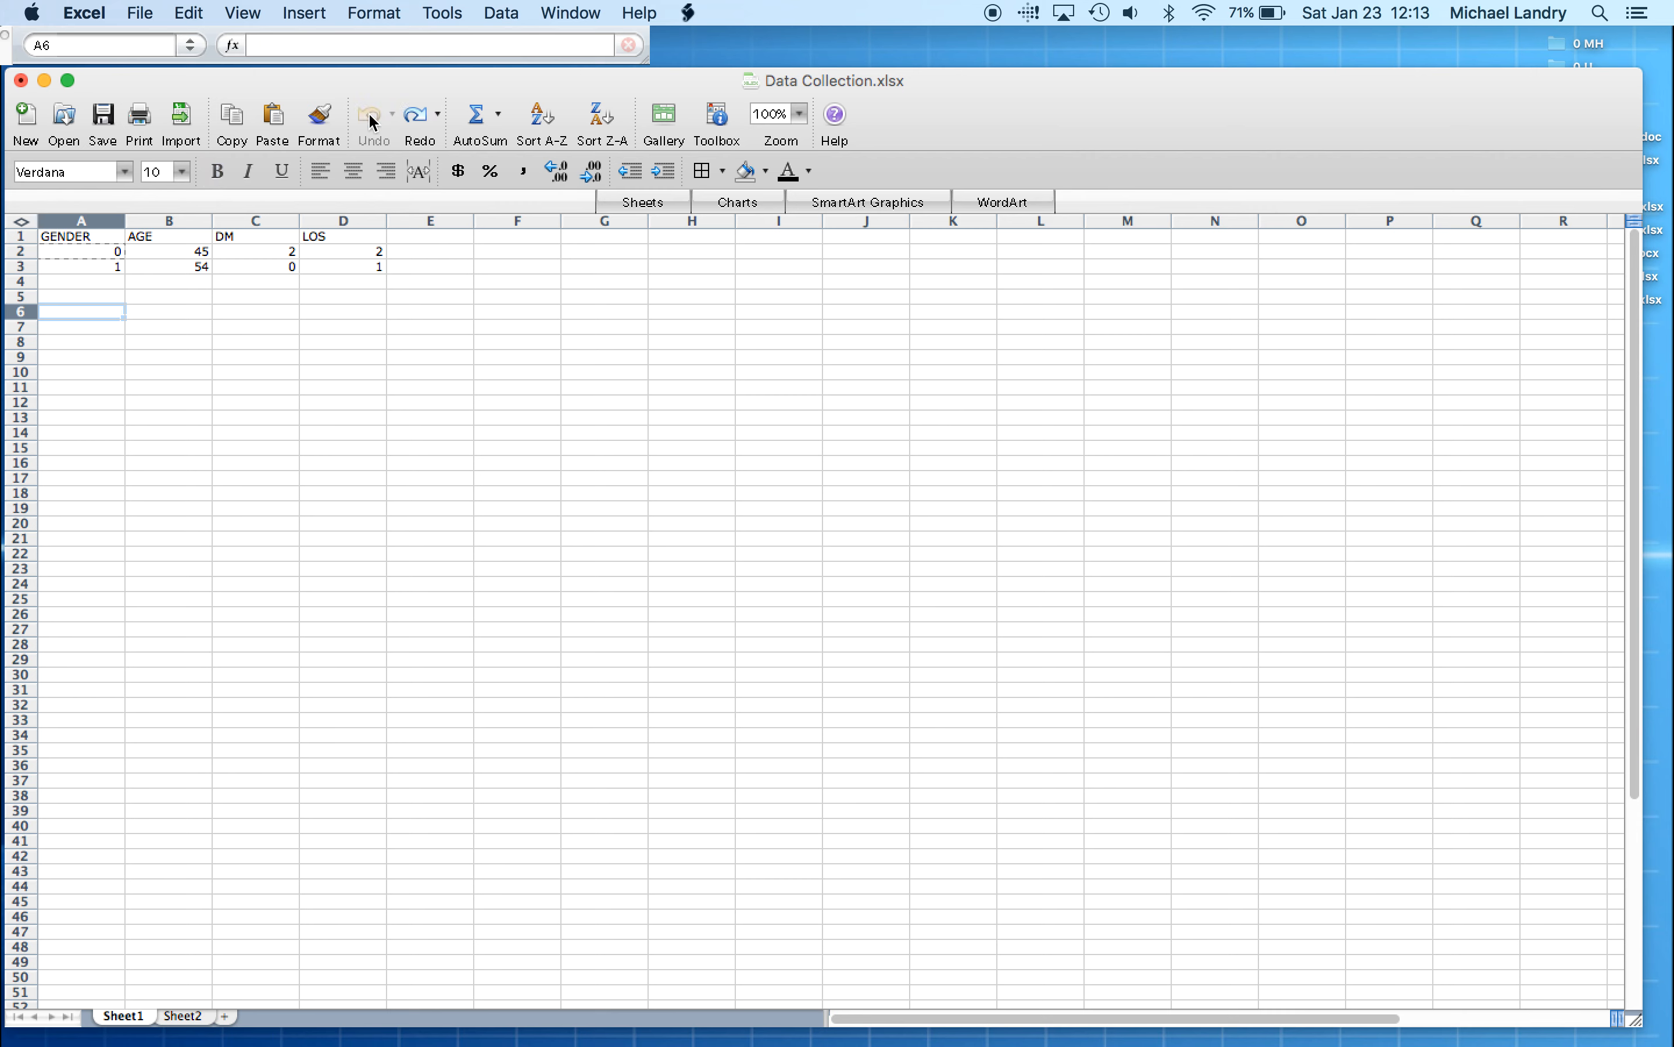
left_click(377, 489)
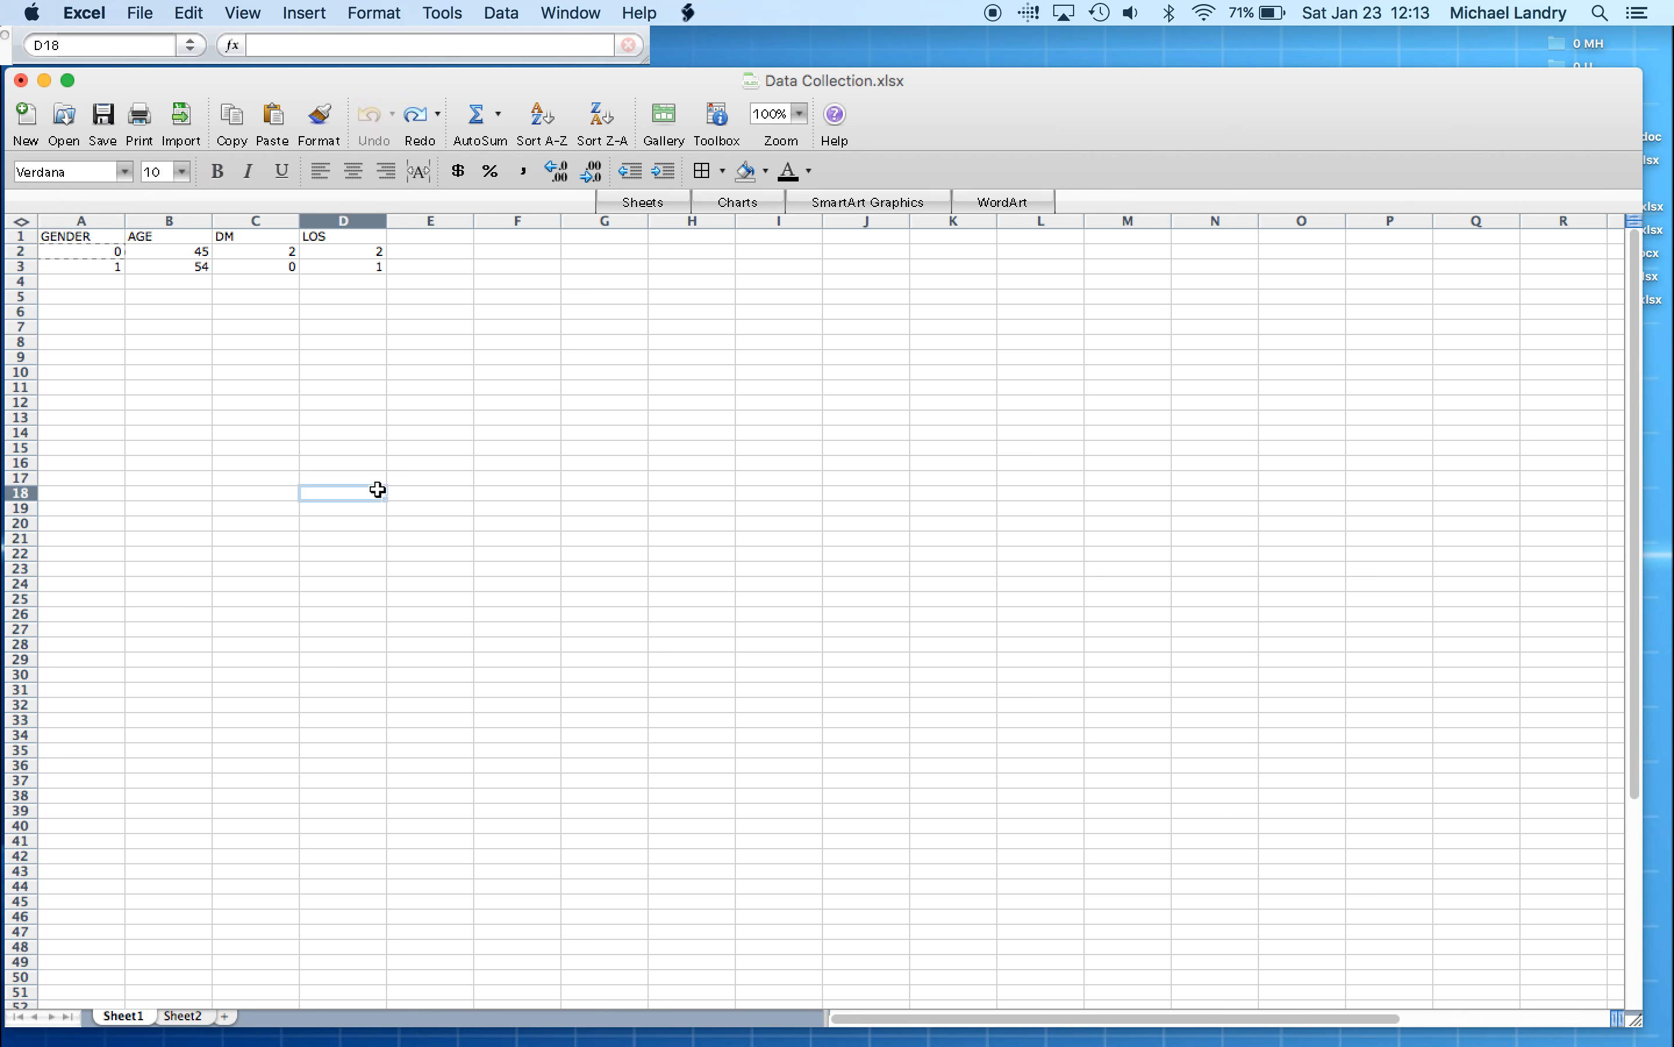
left_click(189, 16)
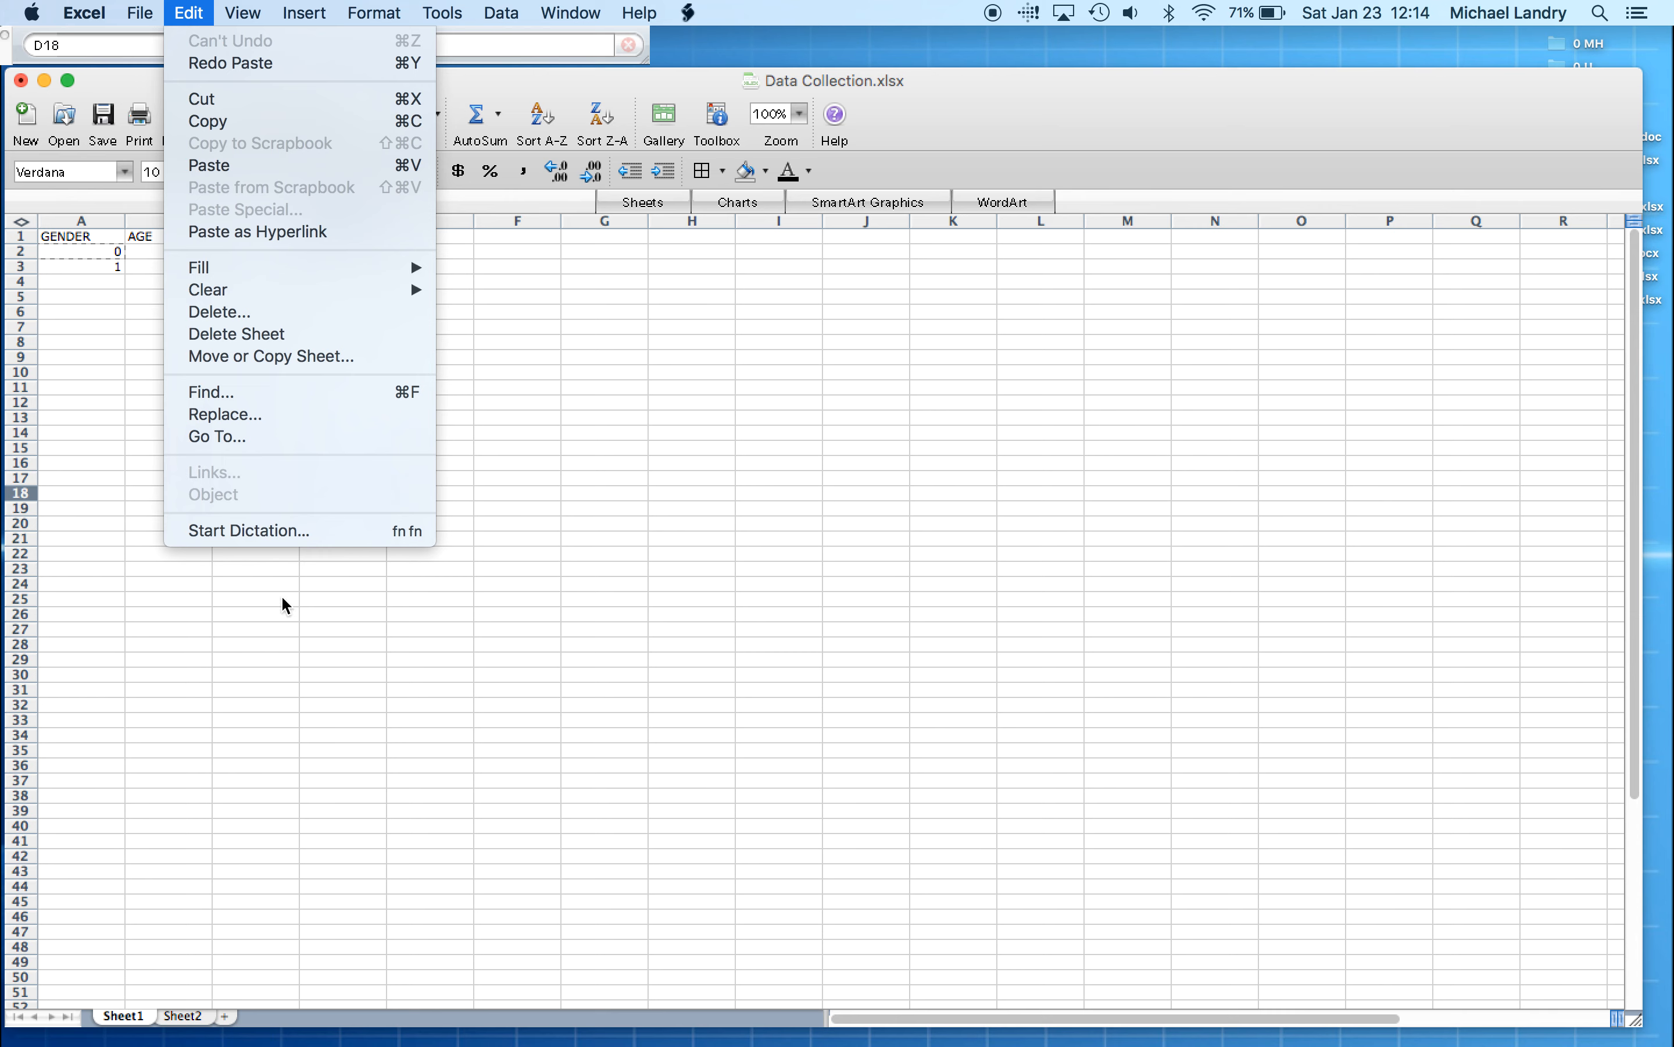
left_click(163, 916)
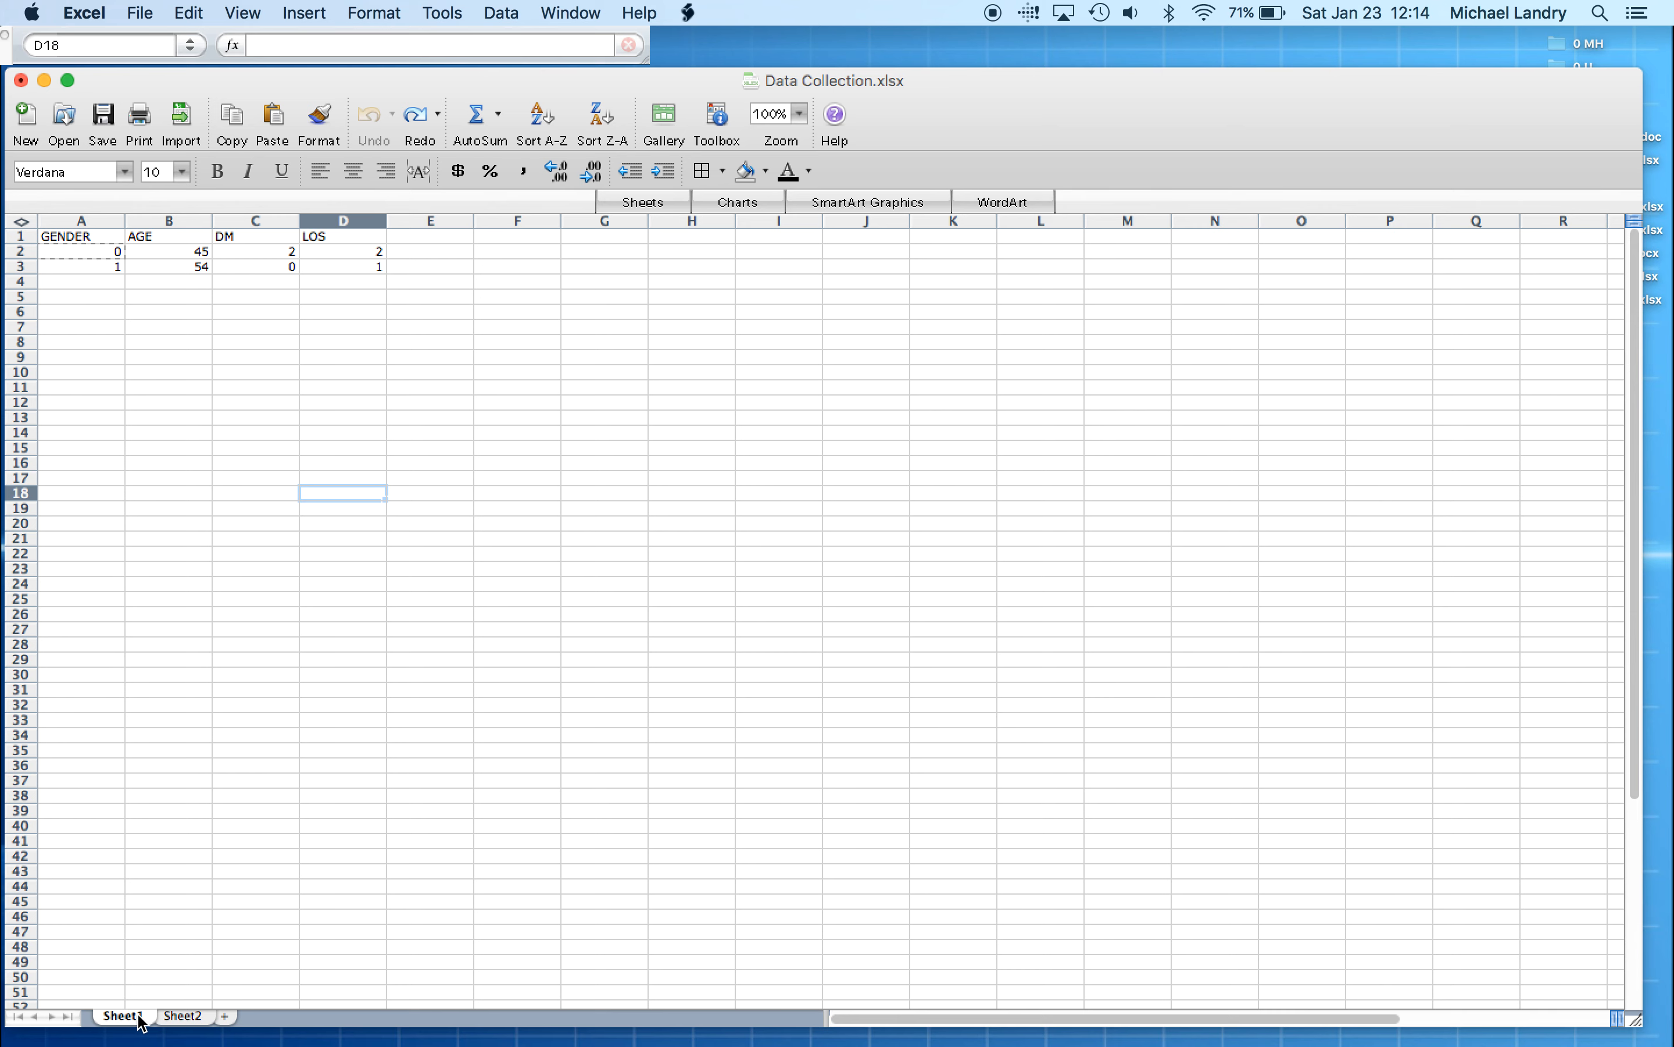
Rename the worksheet Sheet1 as Data Collection
left_click(138, 1003)
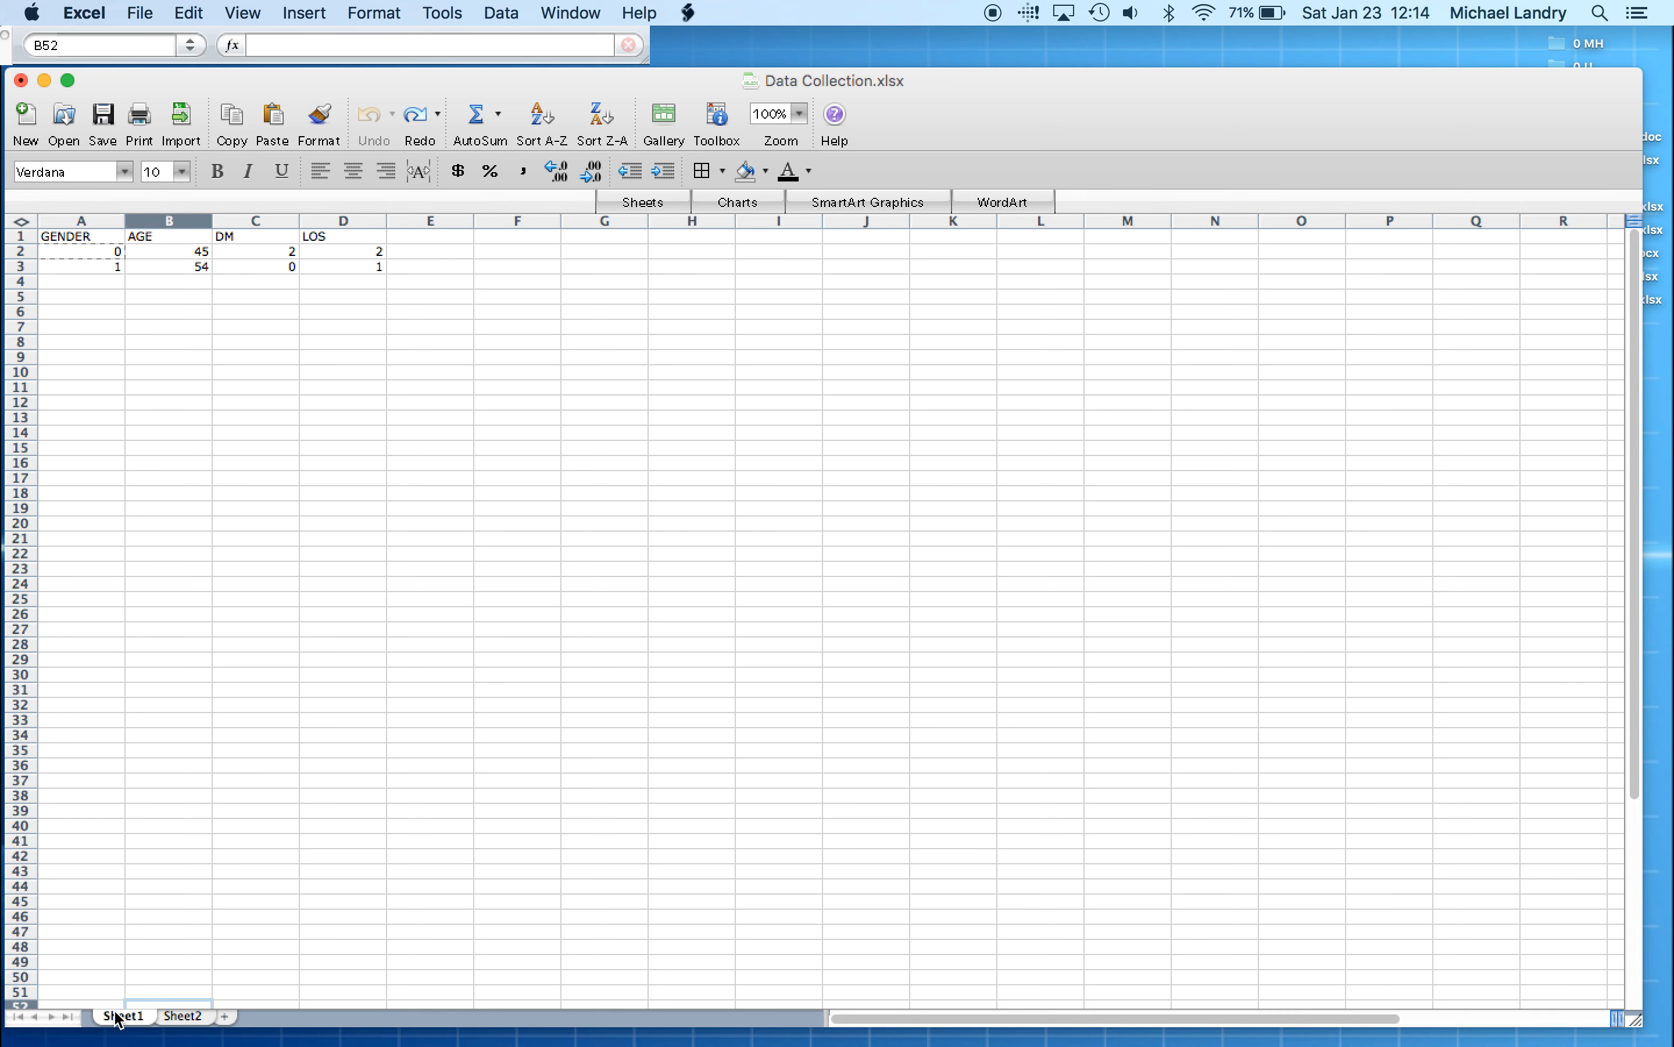
double_click(118, 1017)
key("Return")
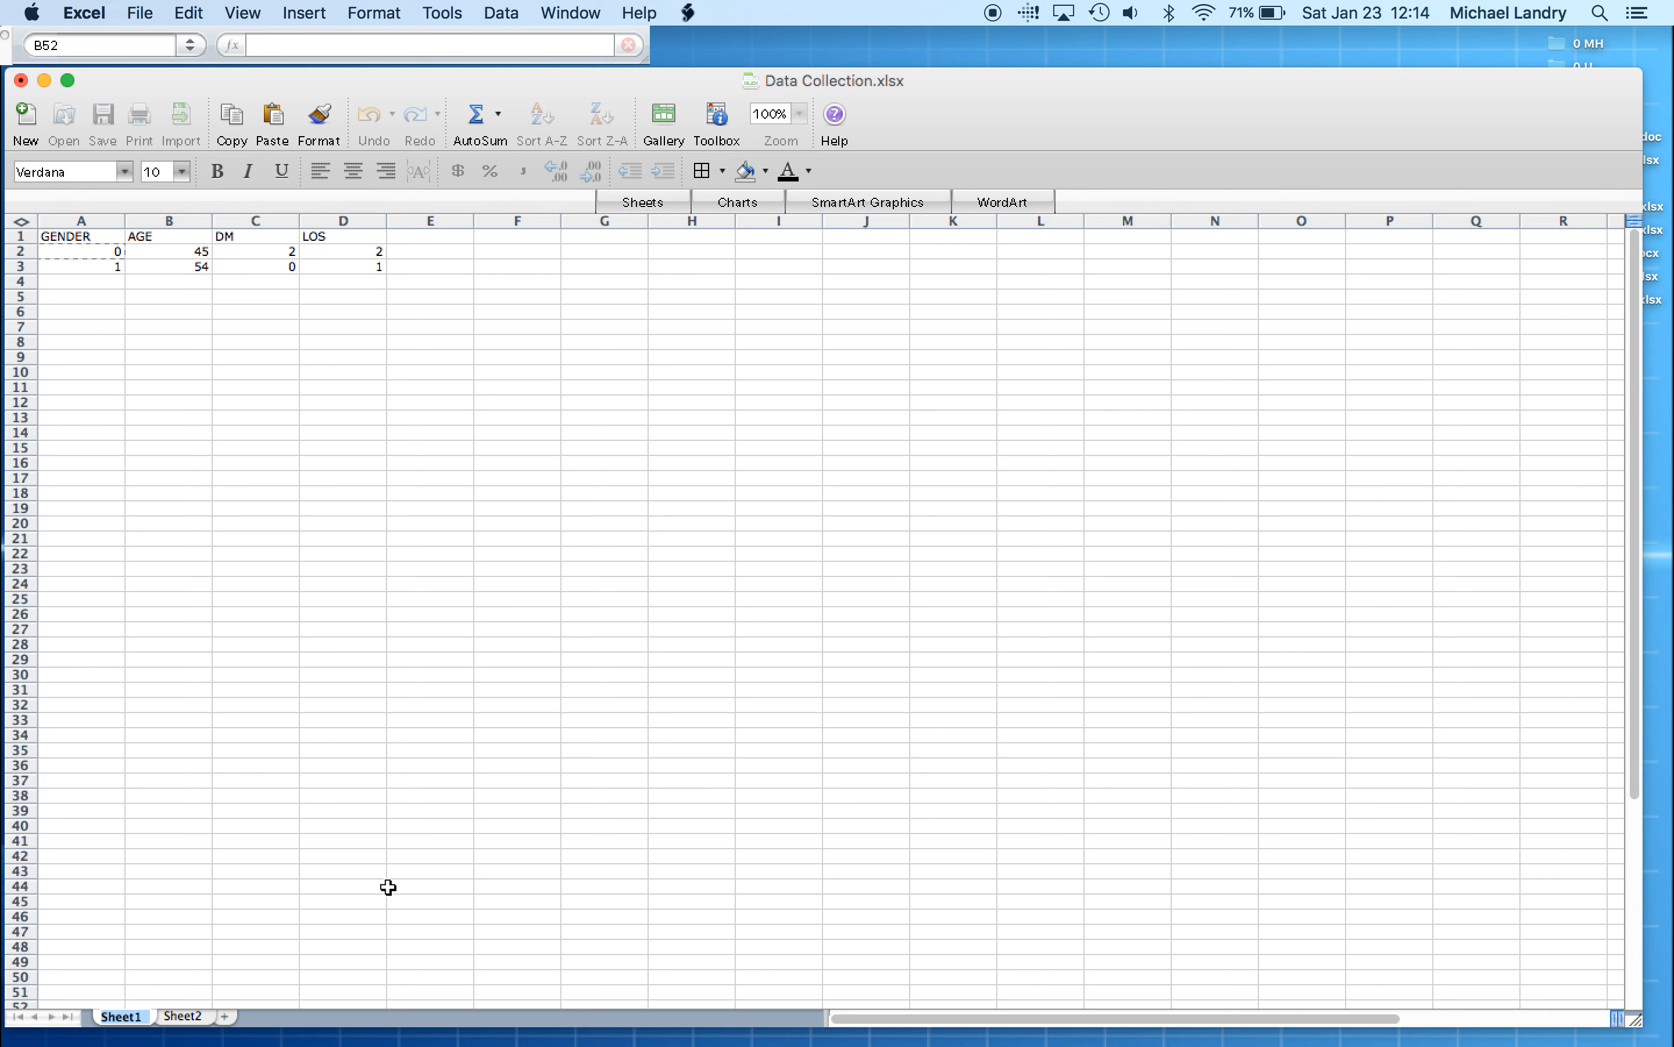
type("Data Collection")
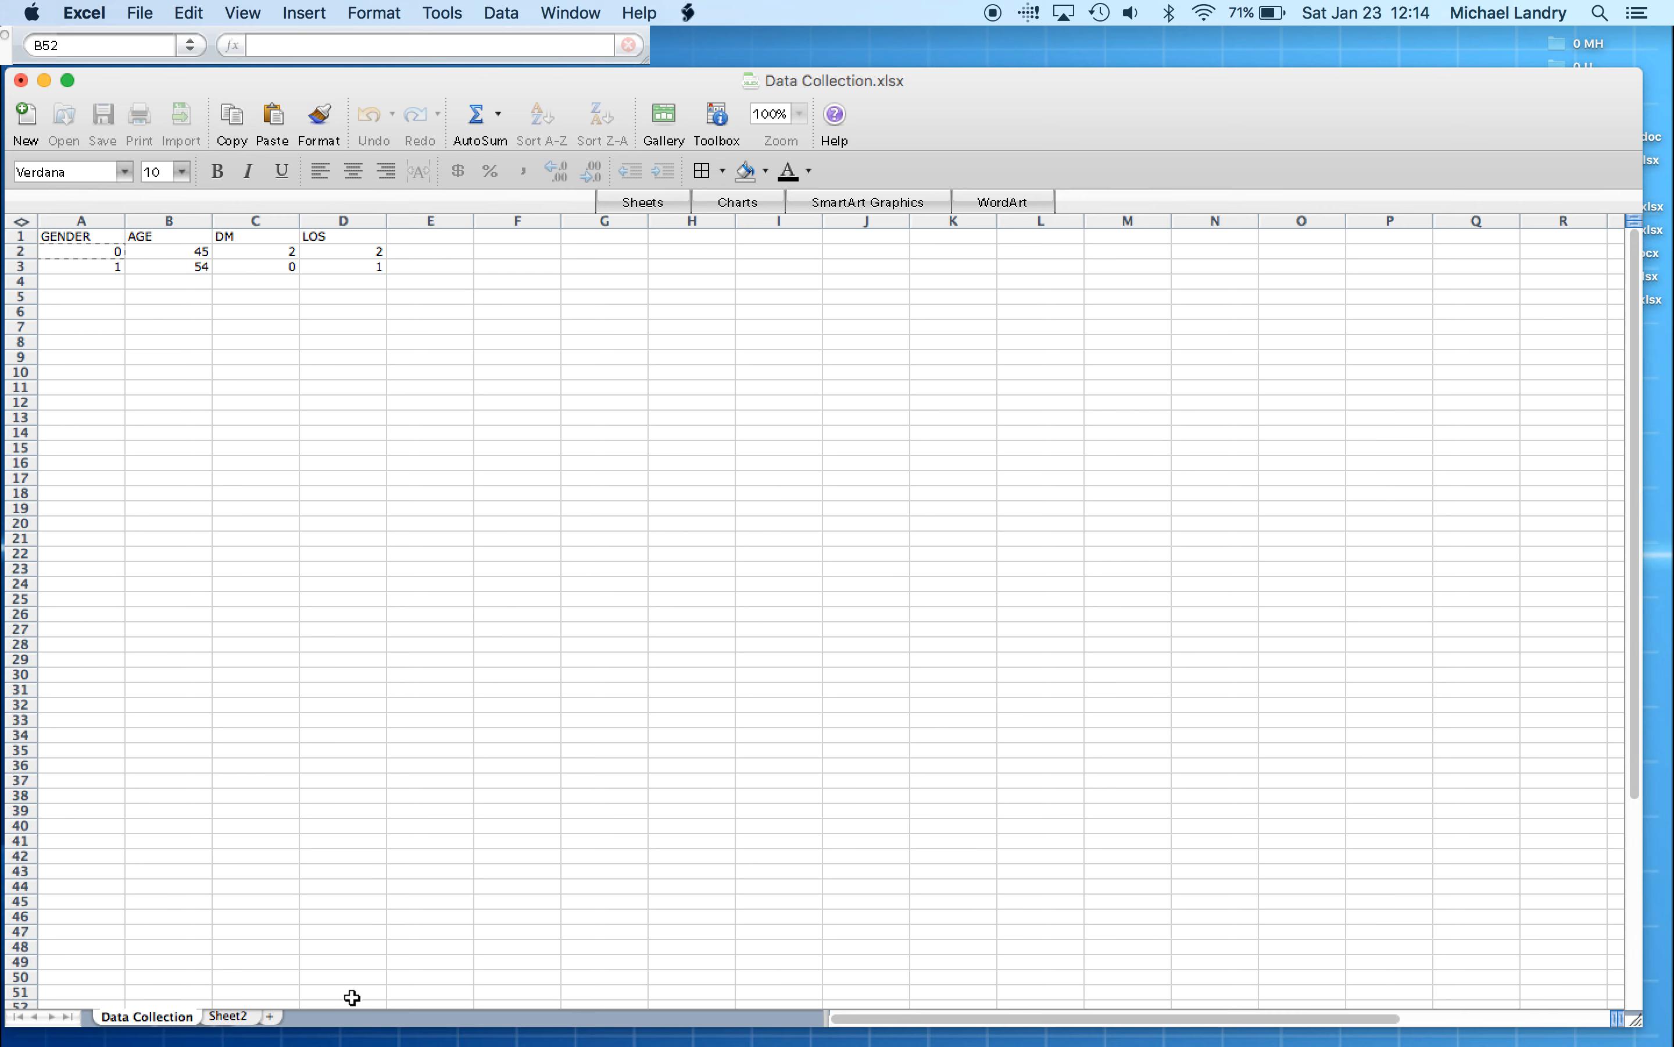
Add seven blank worksheets after Sheet2 and return to the Data Collection sheet
left_click(253, 1024)
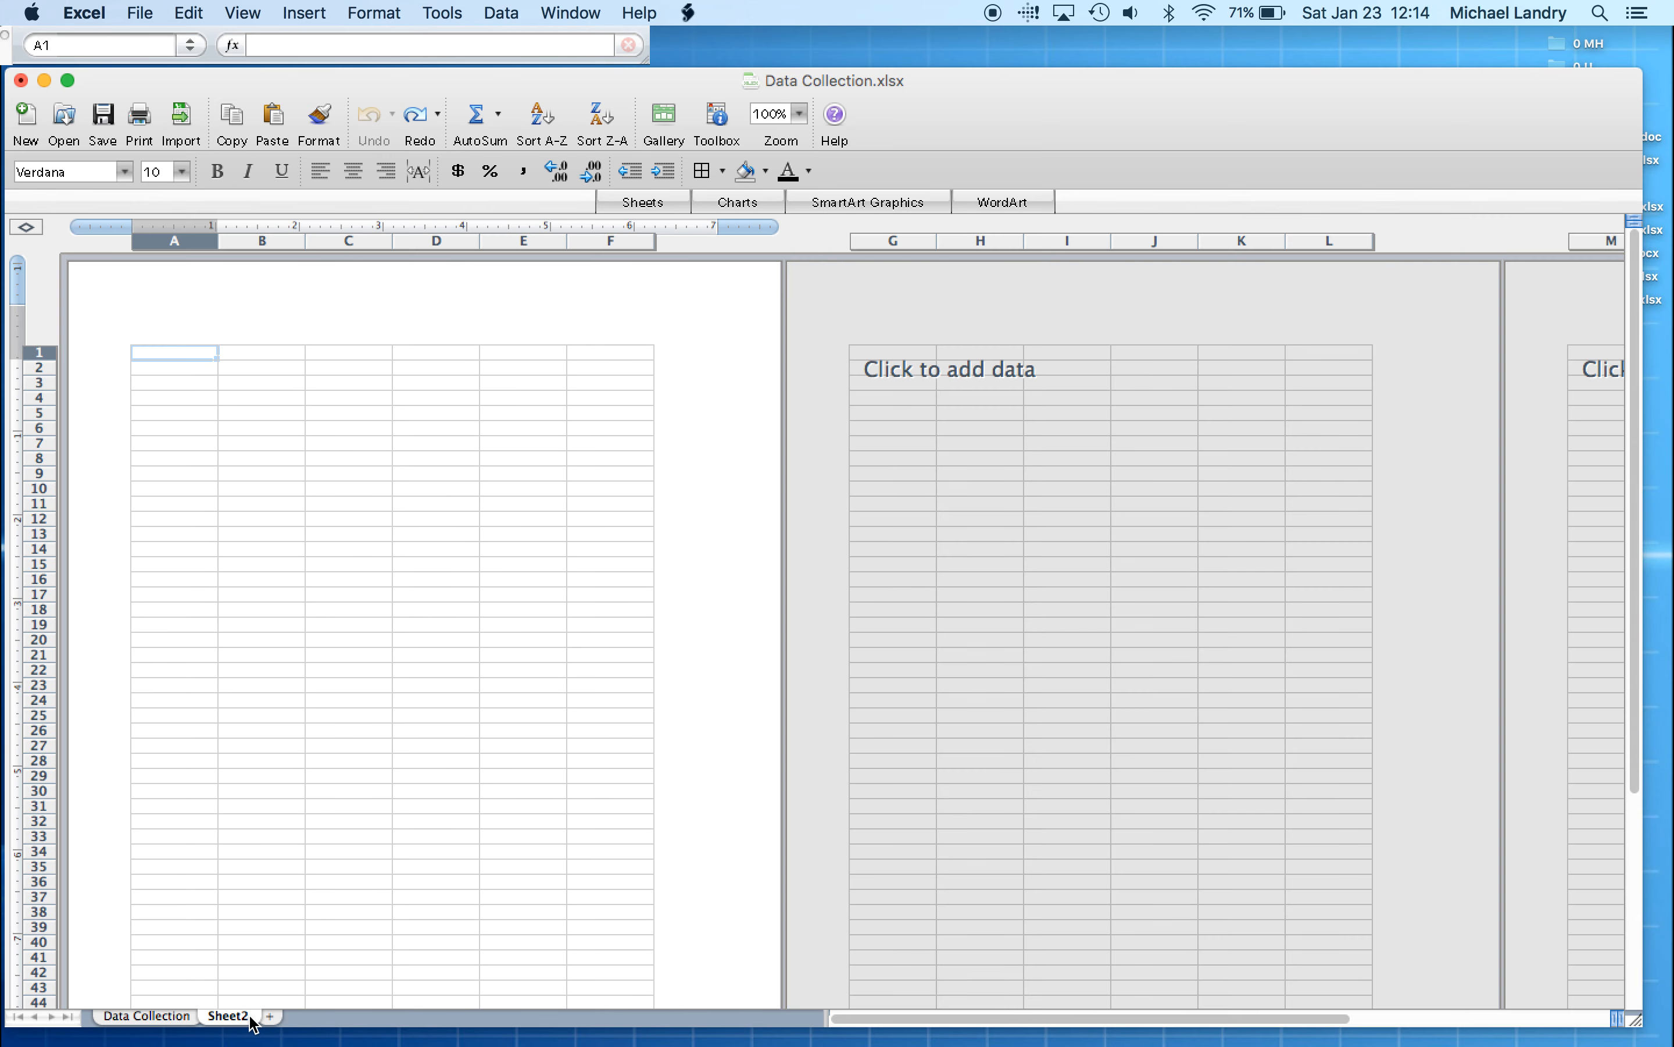
left_click(270, 1016)
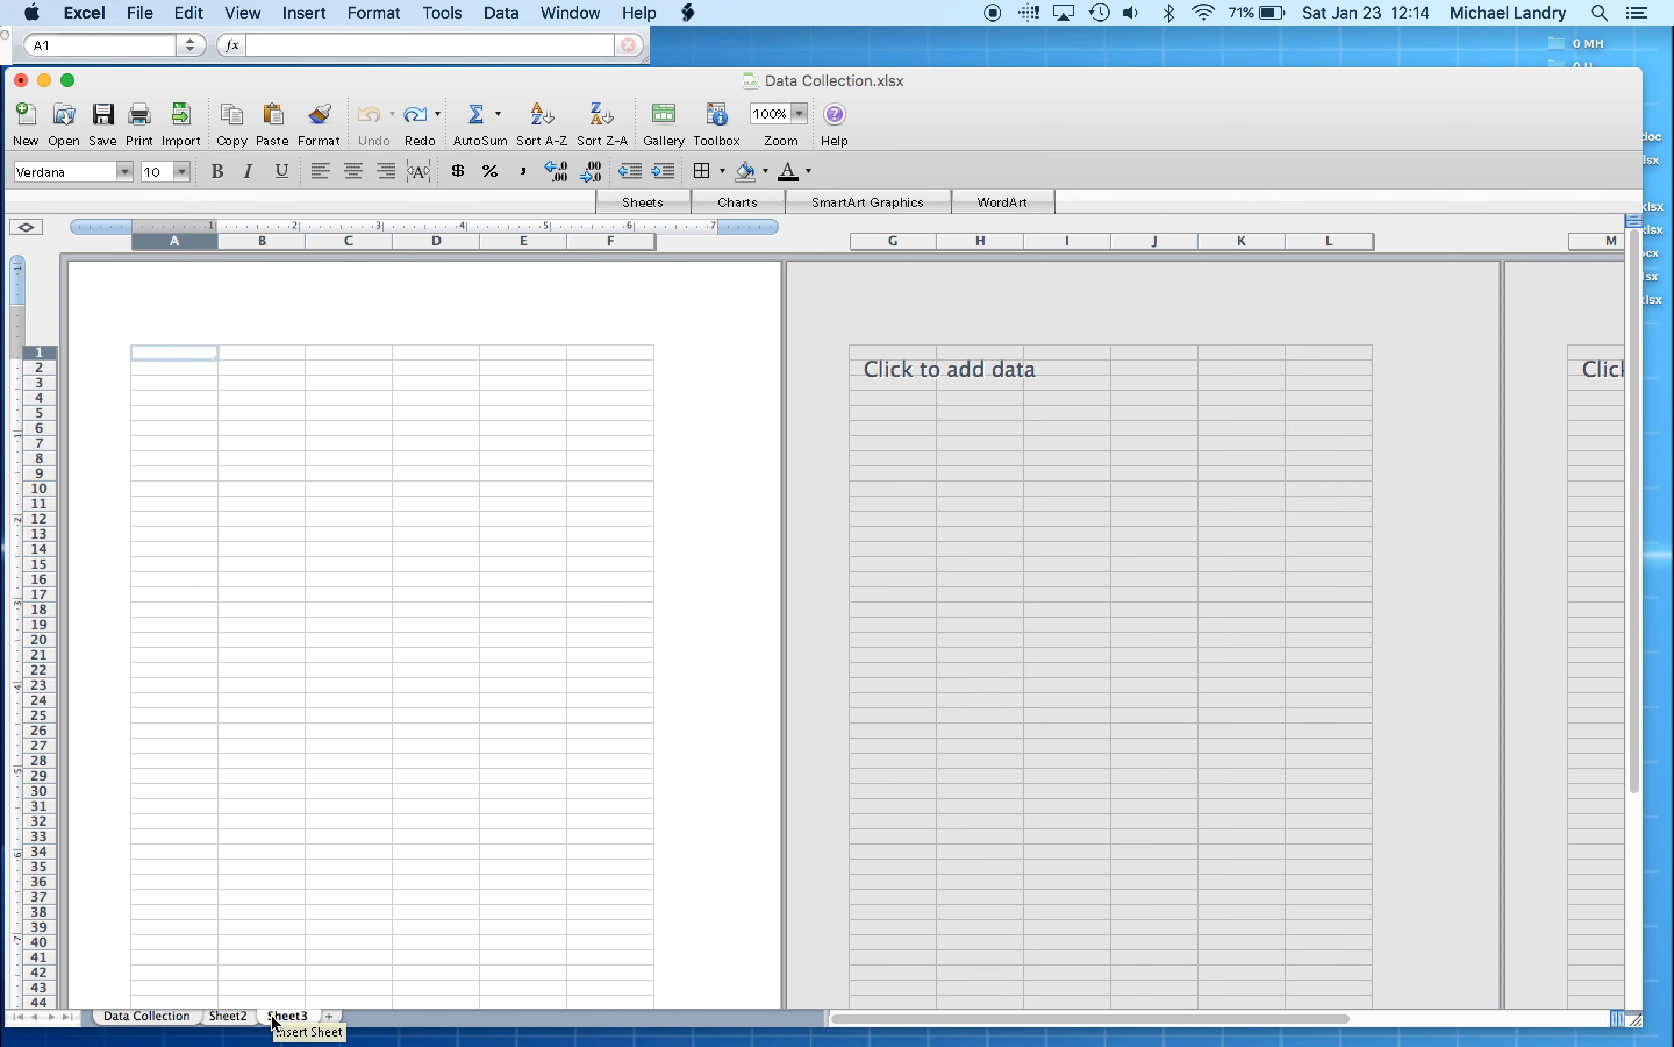
left_click(329, 1017)
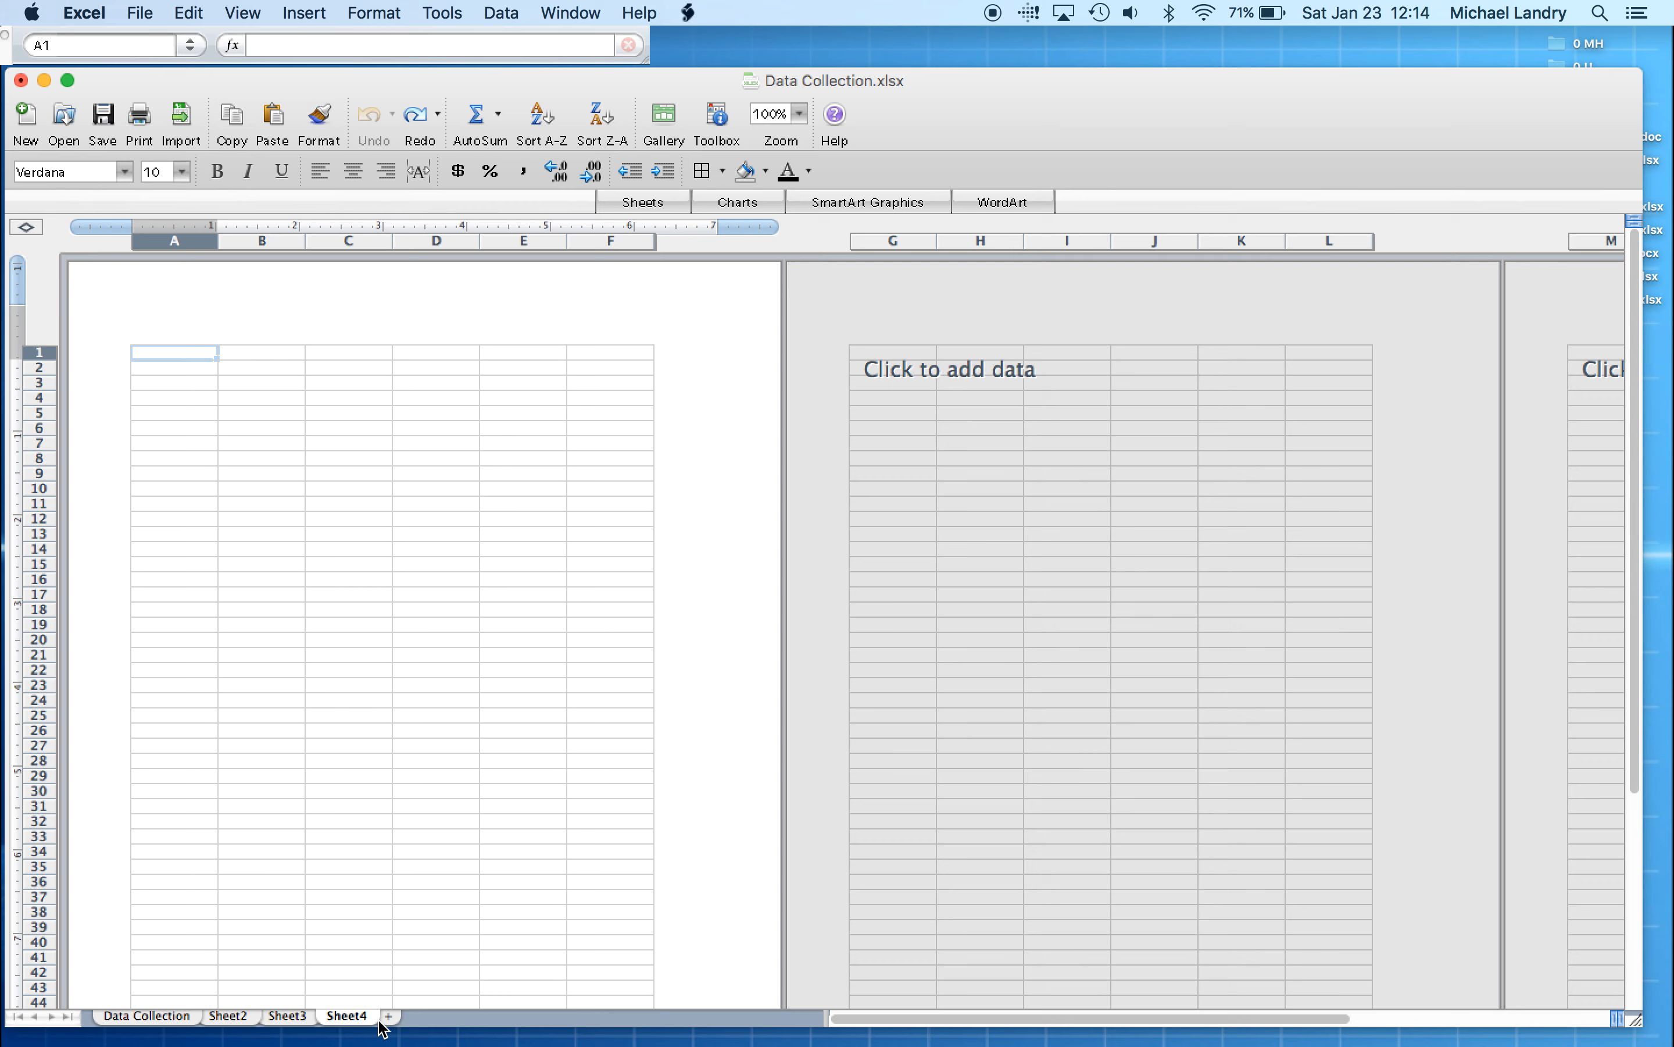
left_click(389, 1015)
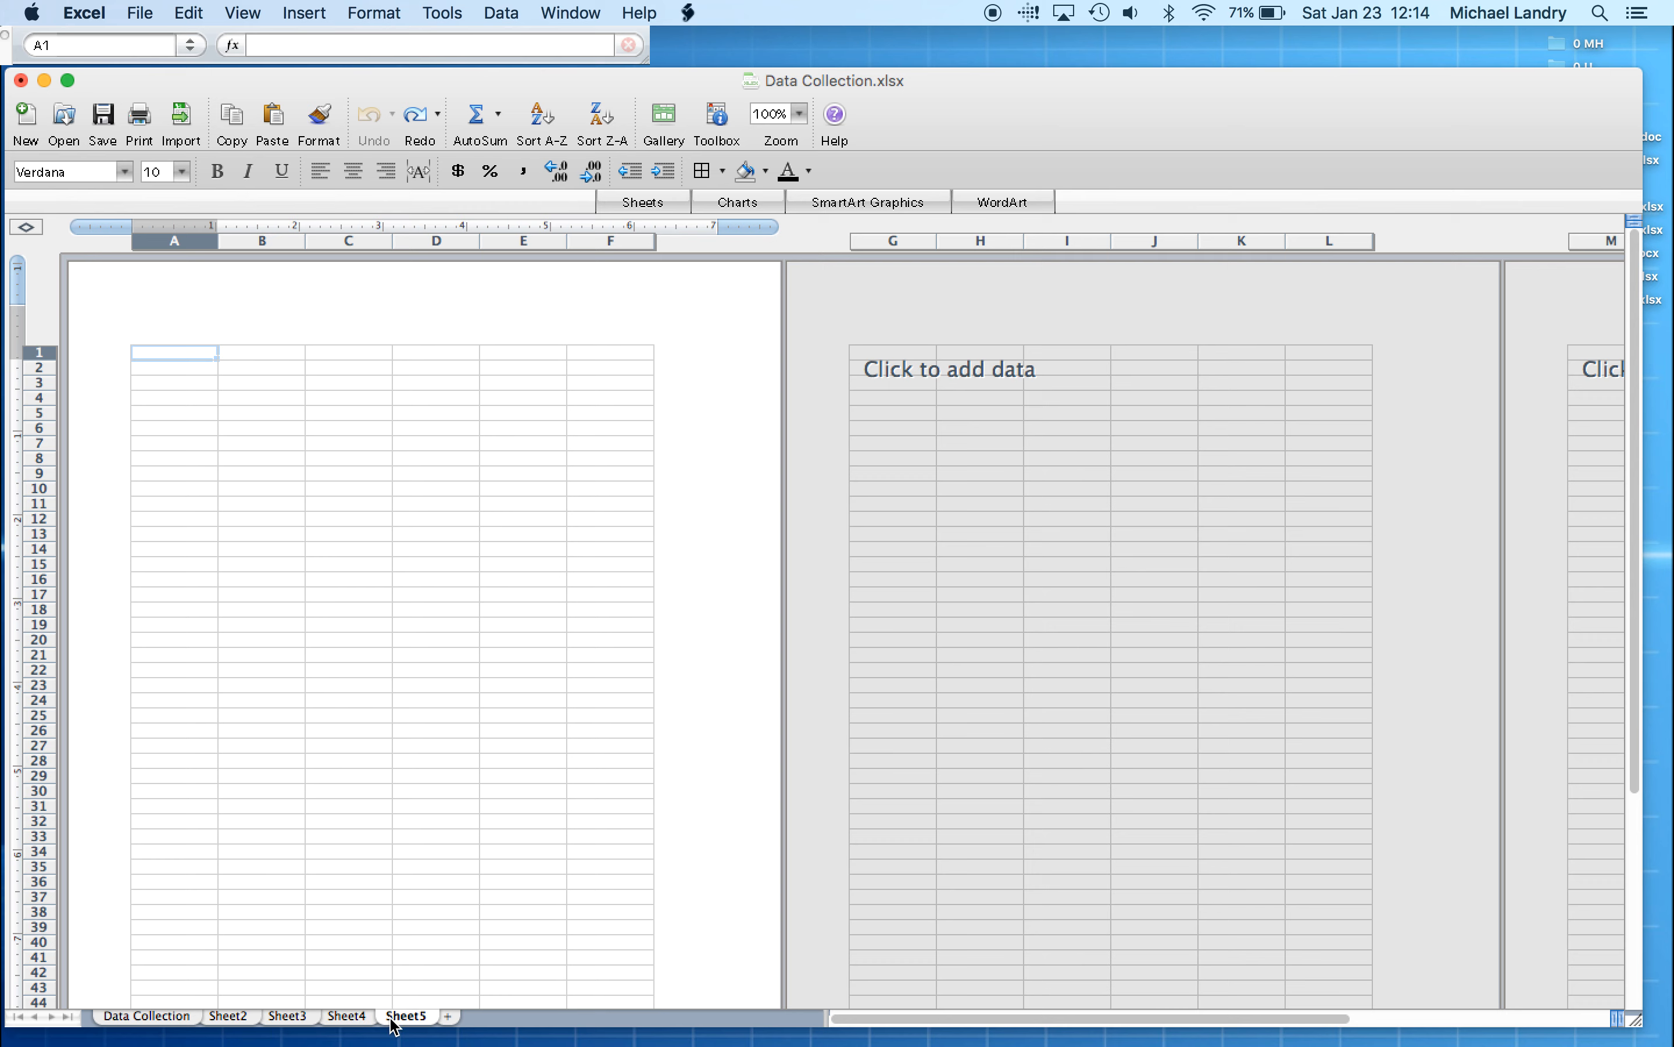
left_click(448, 1015)
left_click(507, 1015)
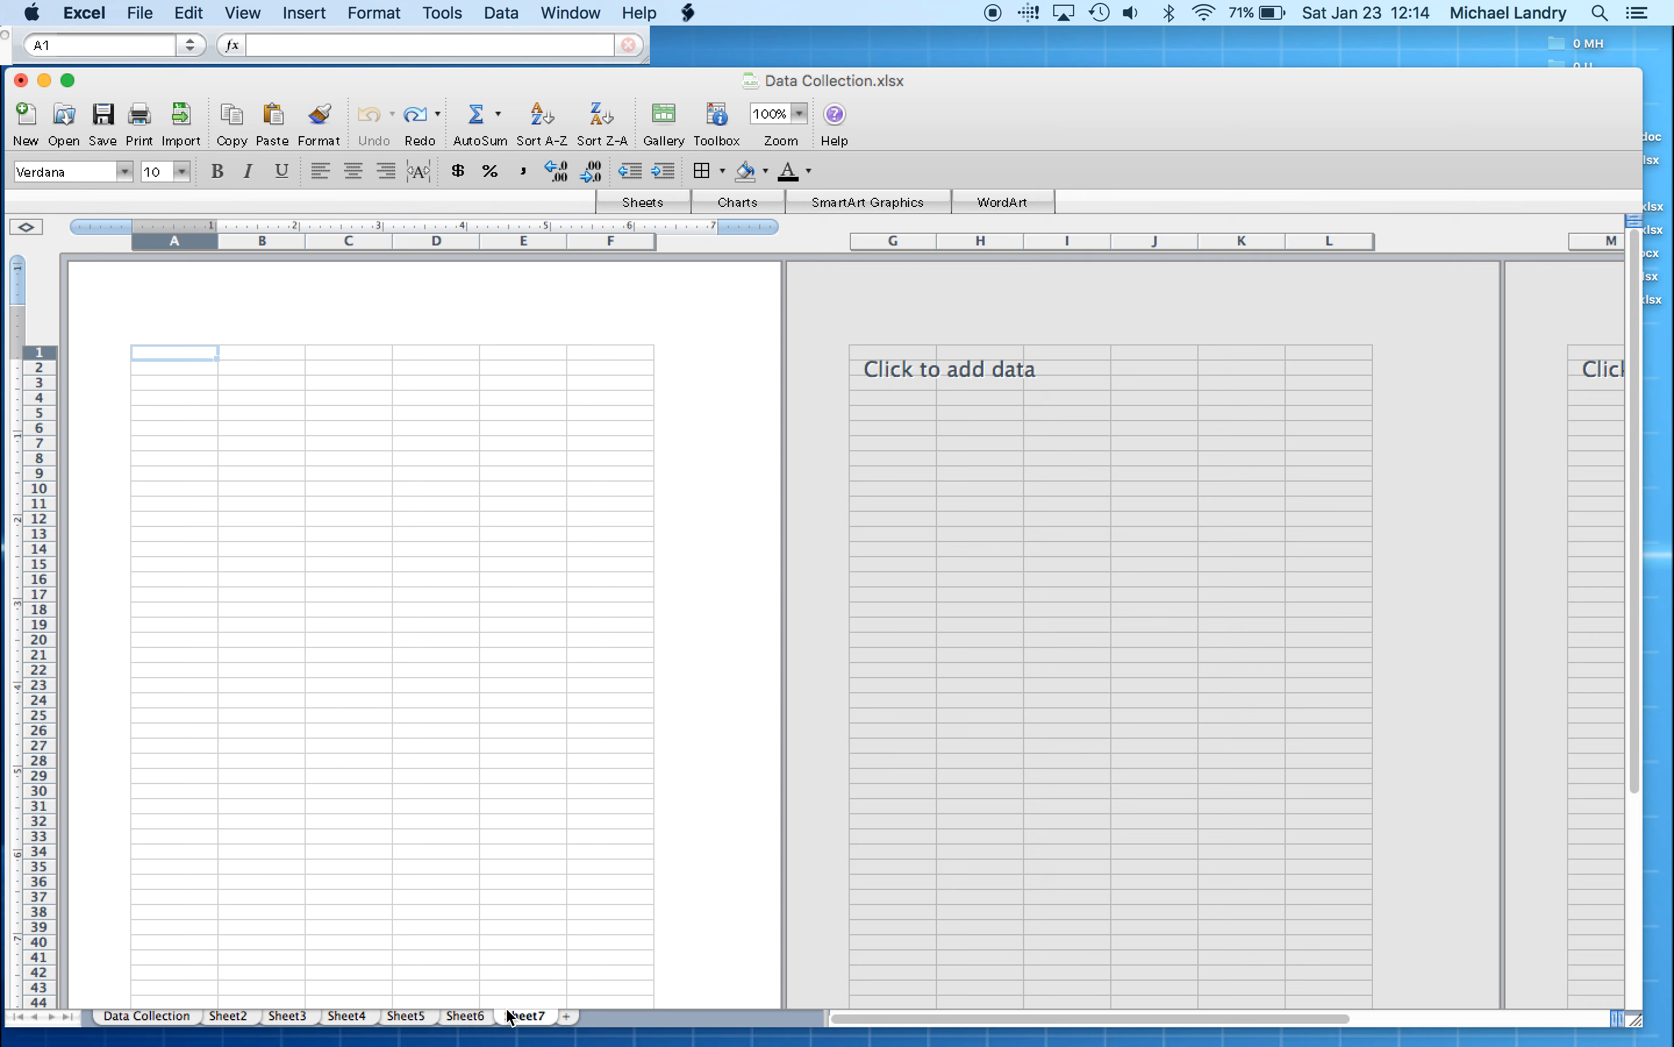
left_click(567, 1015)
left_click(626, 1016)
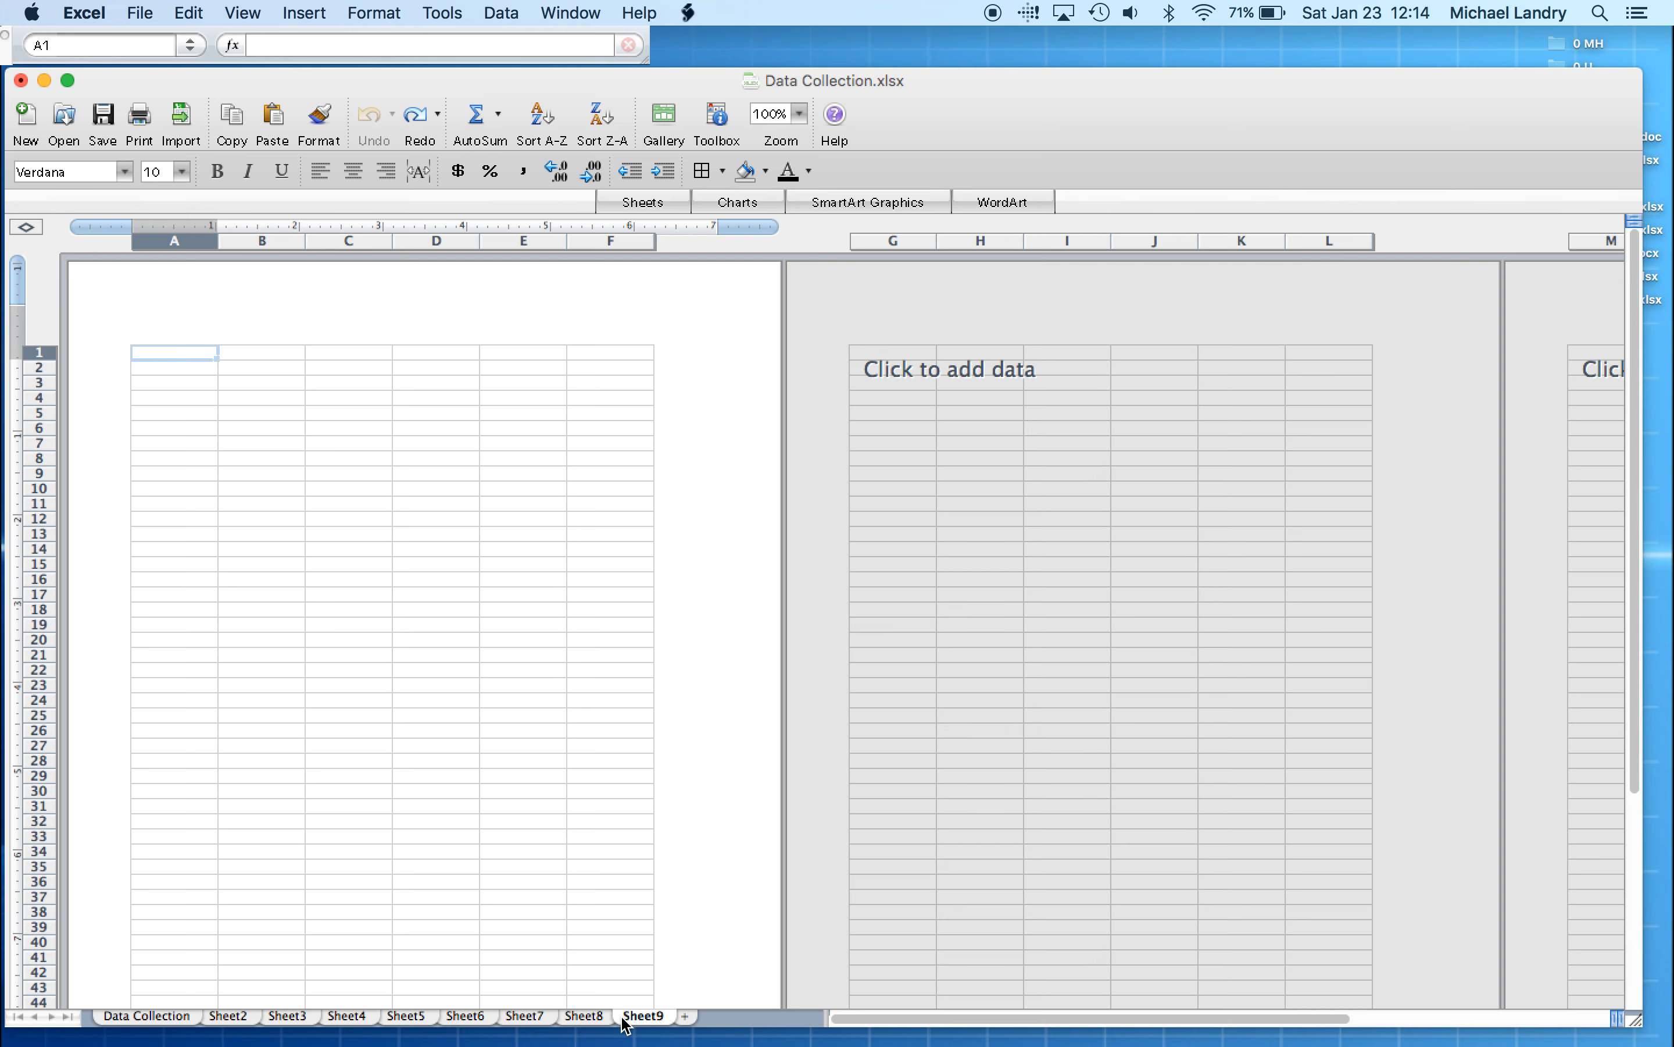
left_click(136, 1016)
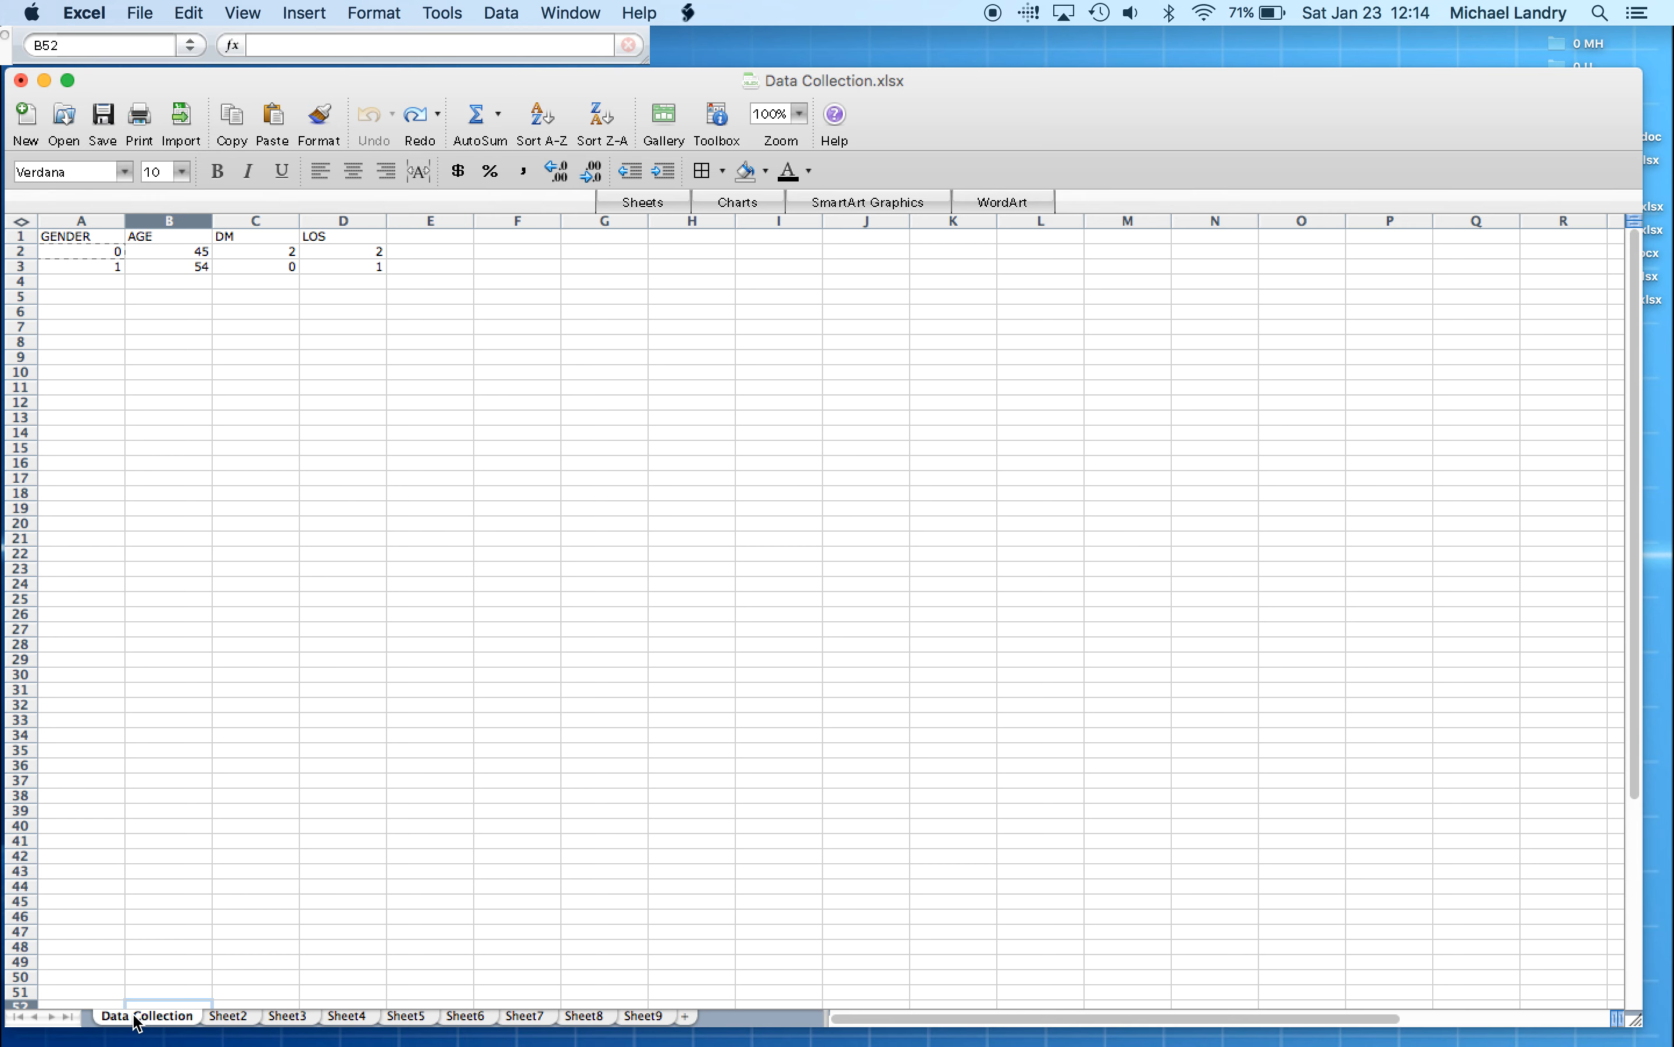
left_click(241, 14)
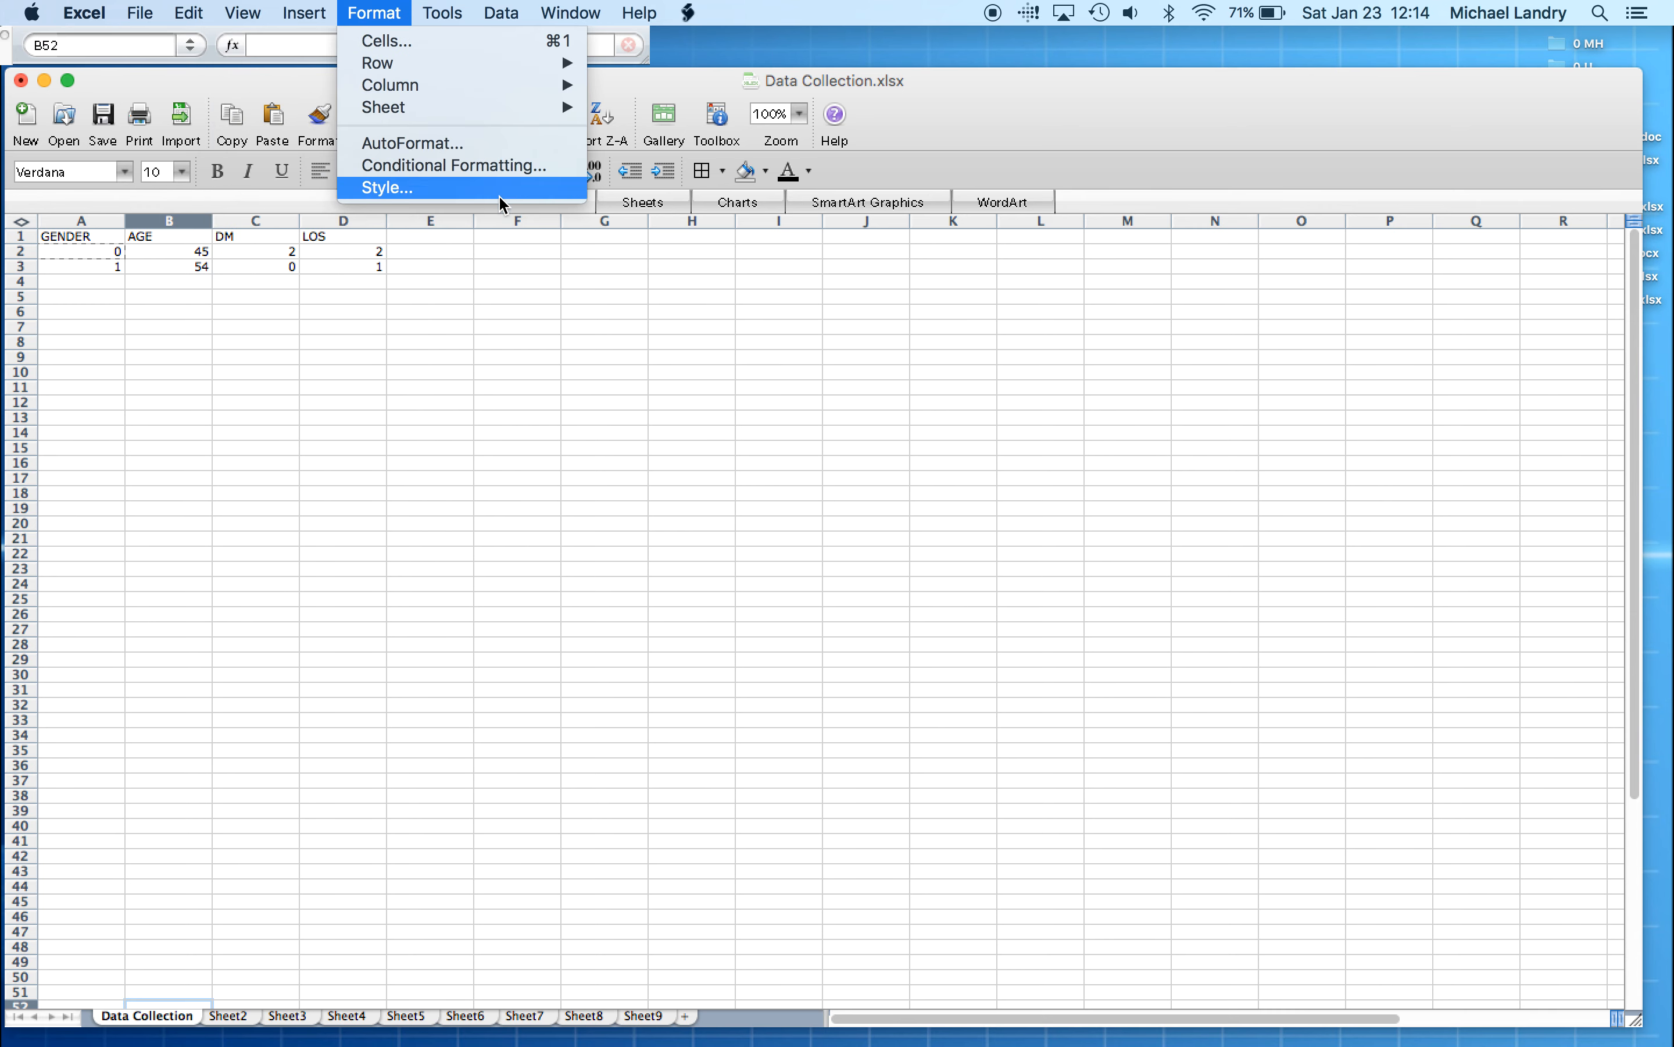
left_click(381, 496)
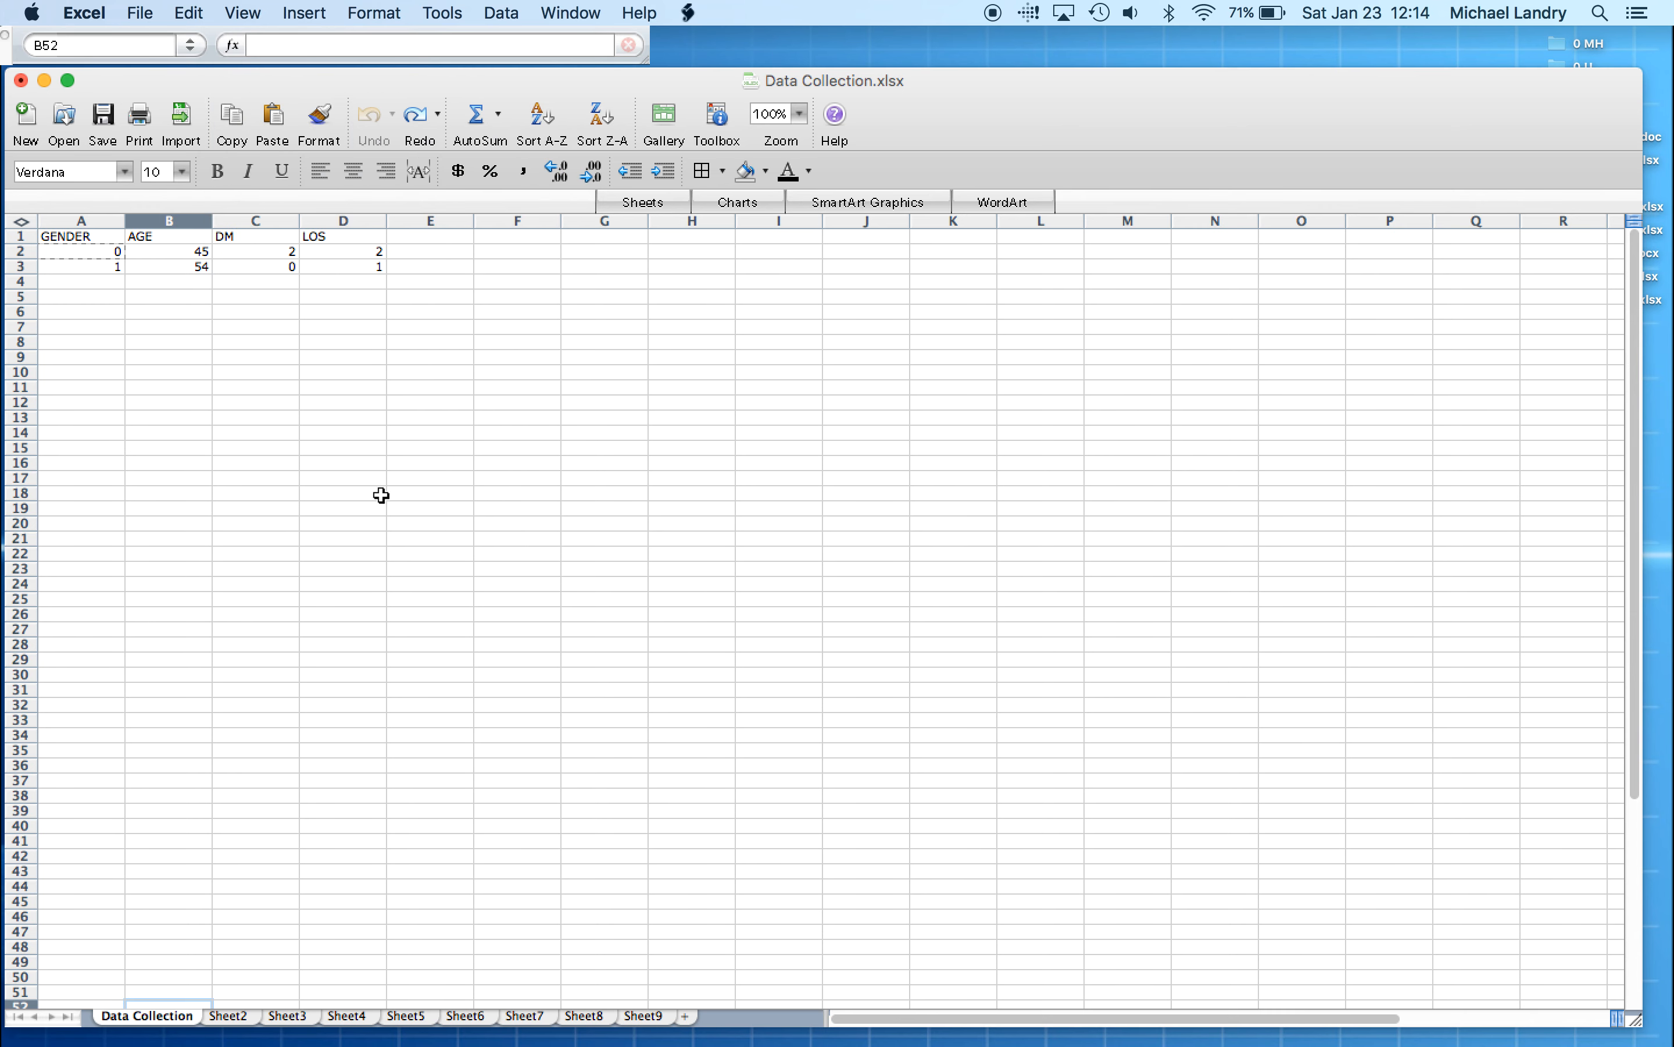
left_click(264, 45)
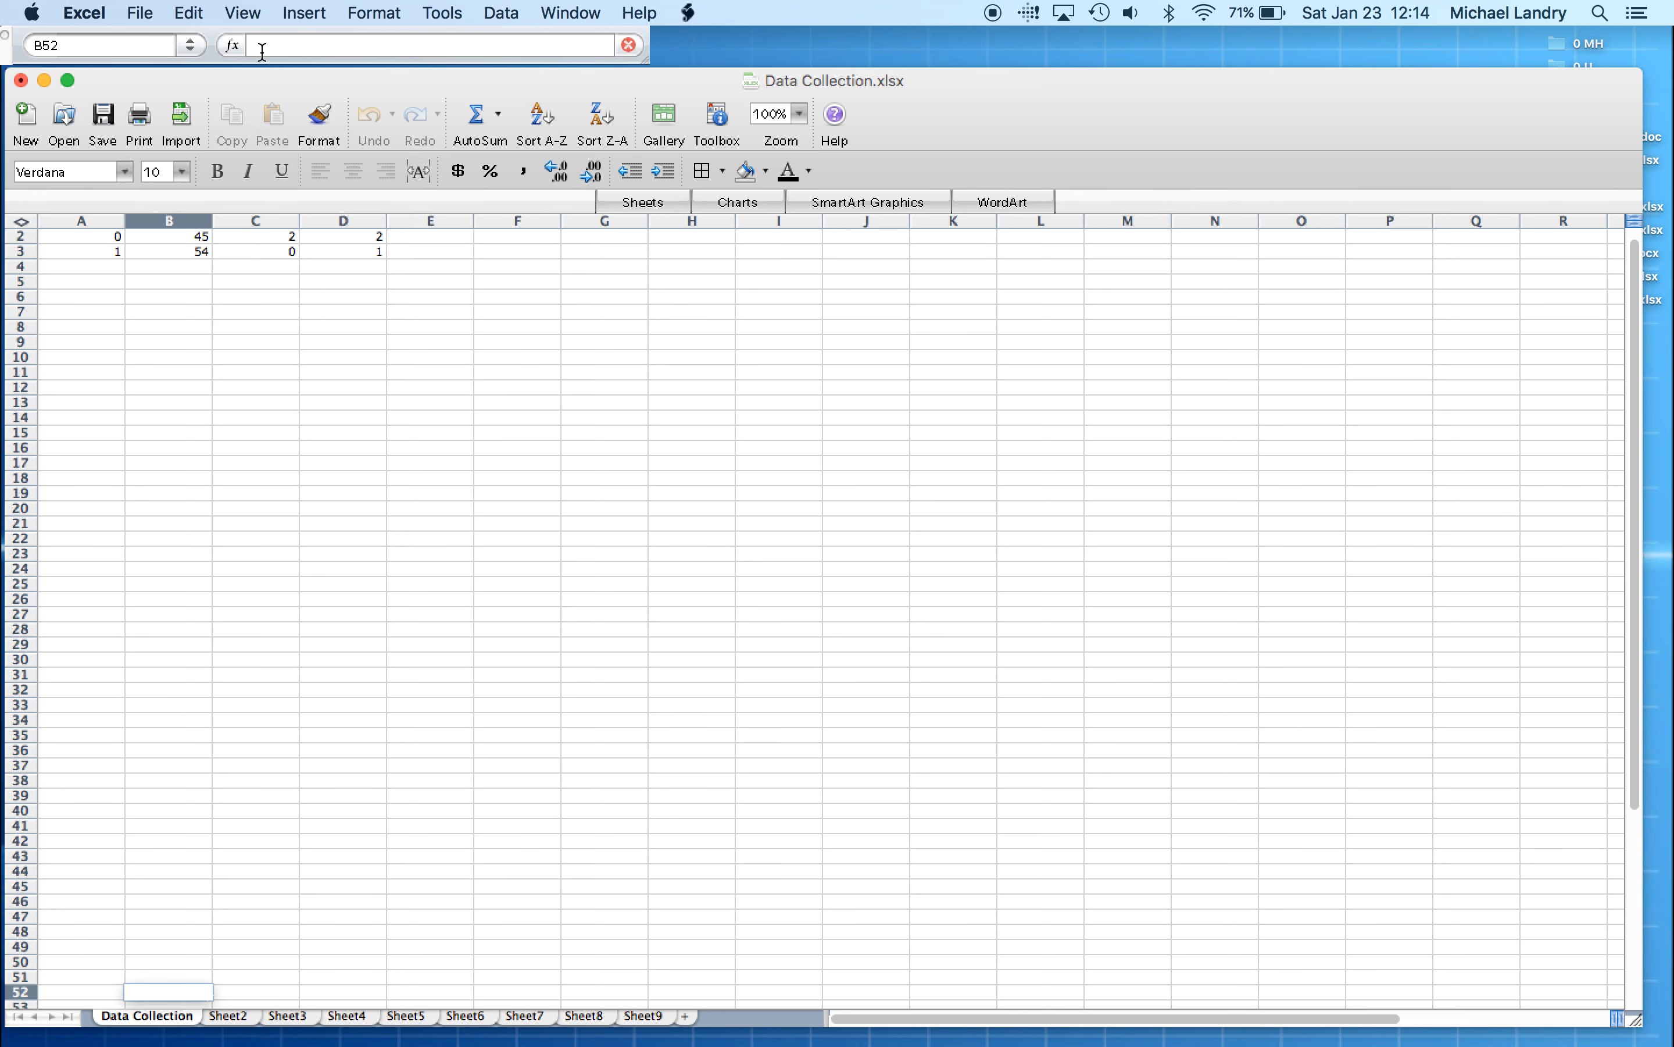
left_click(254, 7)
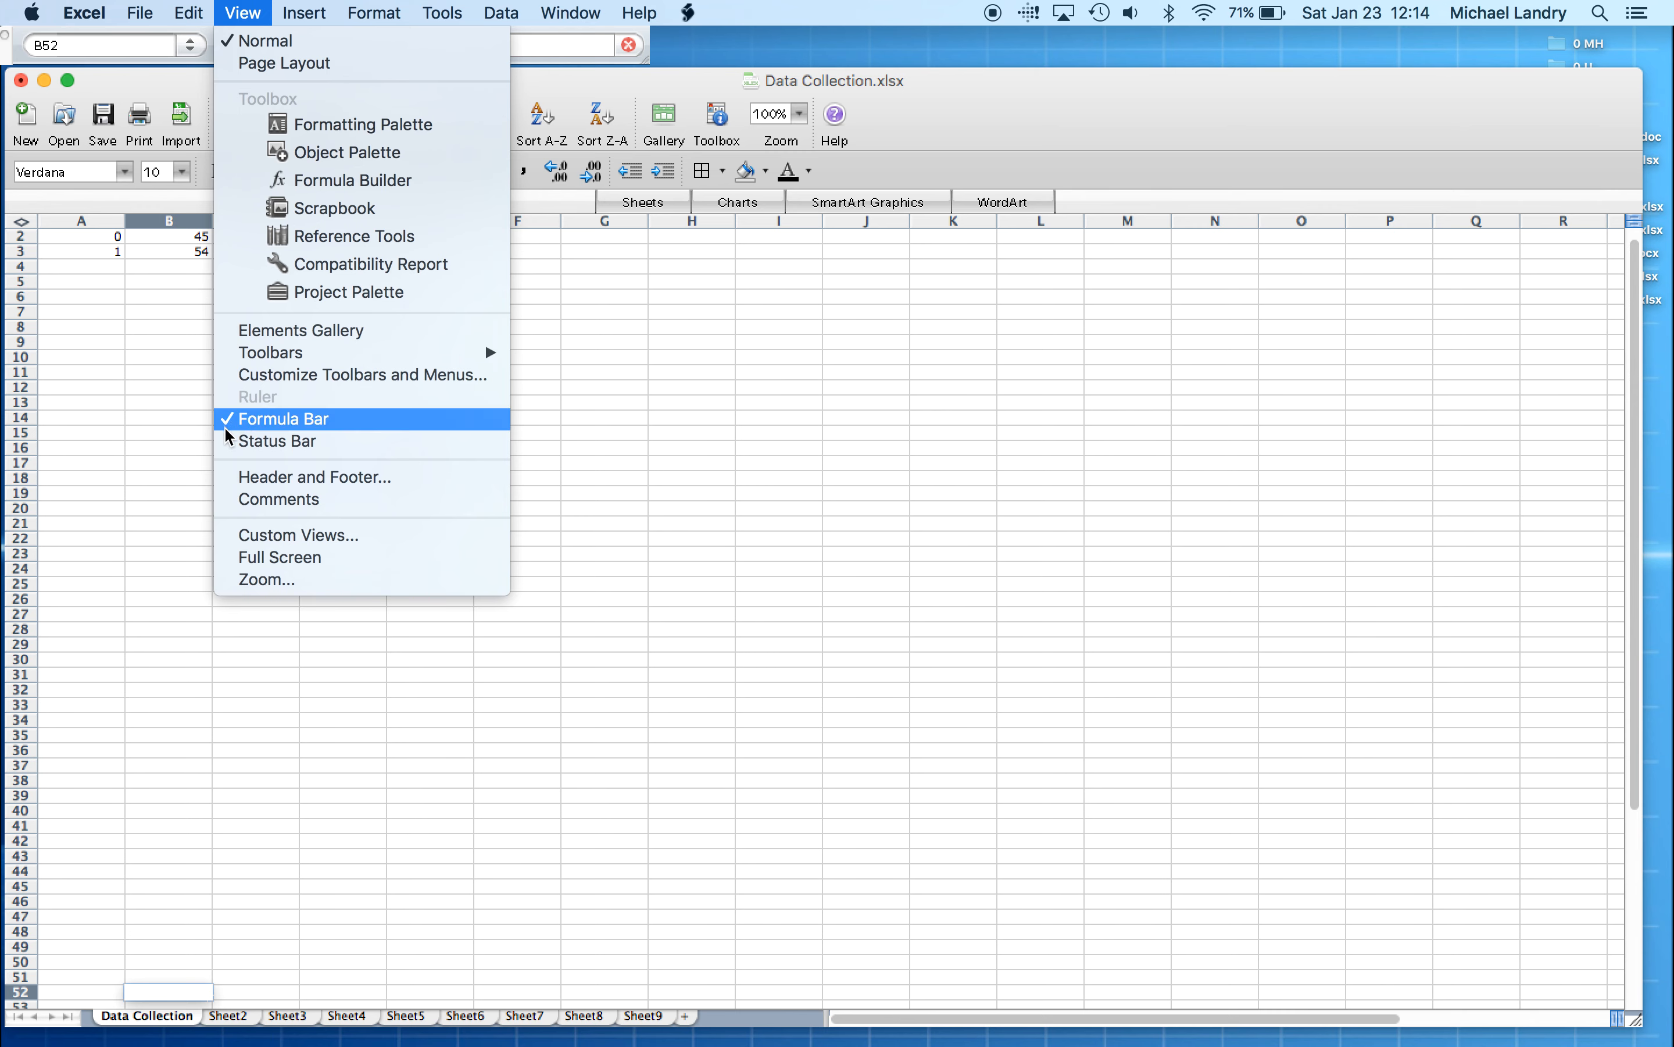
left_click(587, 436)
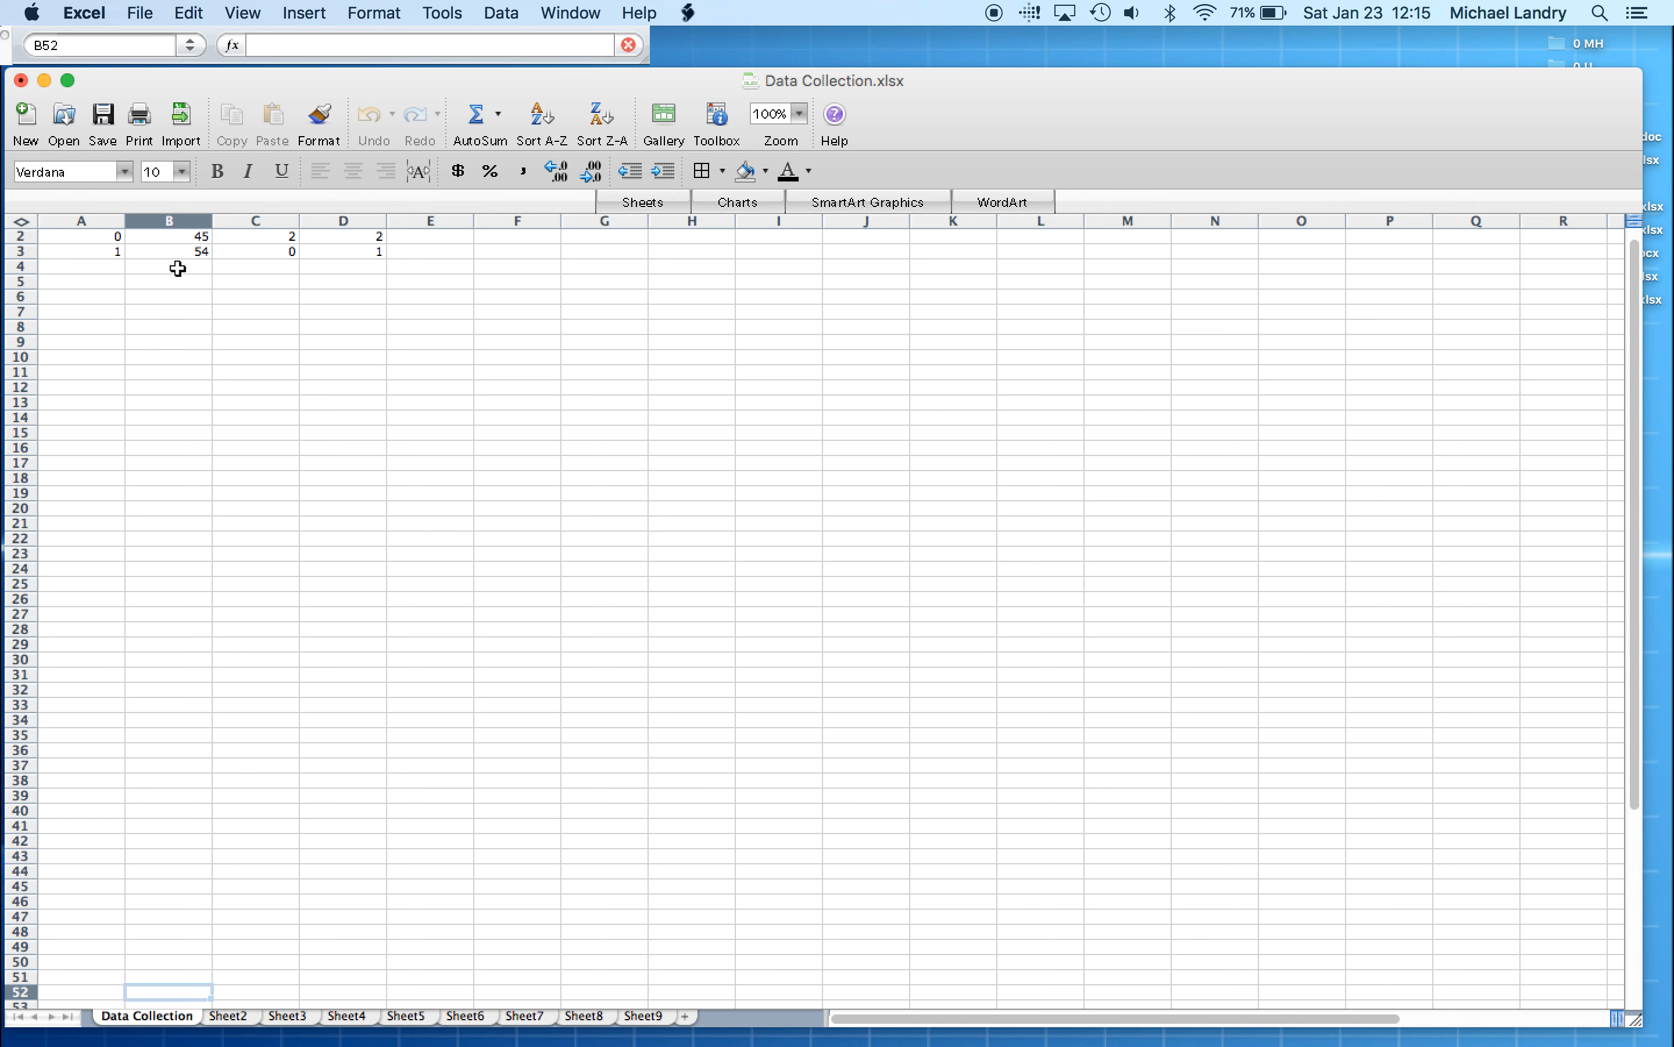
Apply an outline border to the GENDER header in cell A1, reviewing the number, alignment and font formatting options first
key("super+Up")
key("super+Up")
key("Left")
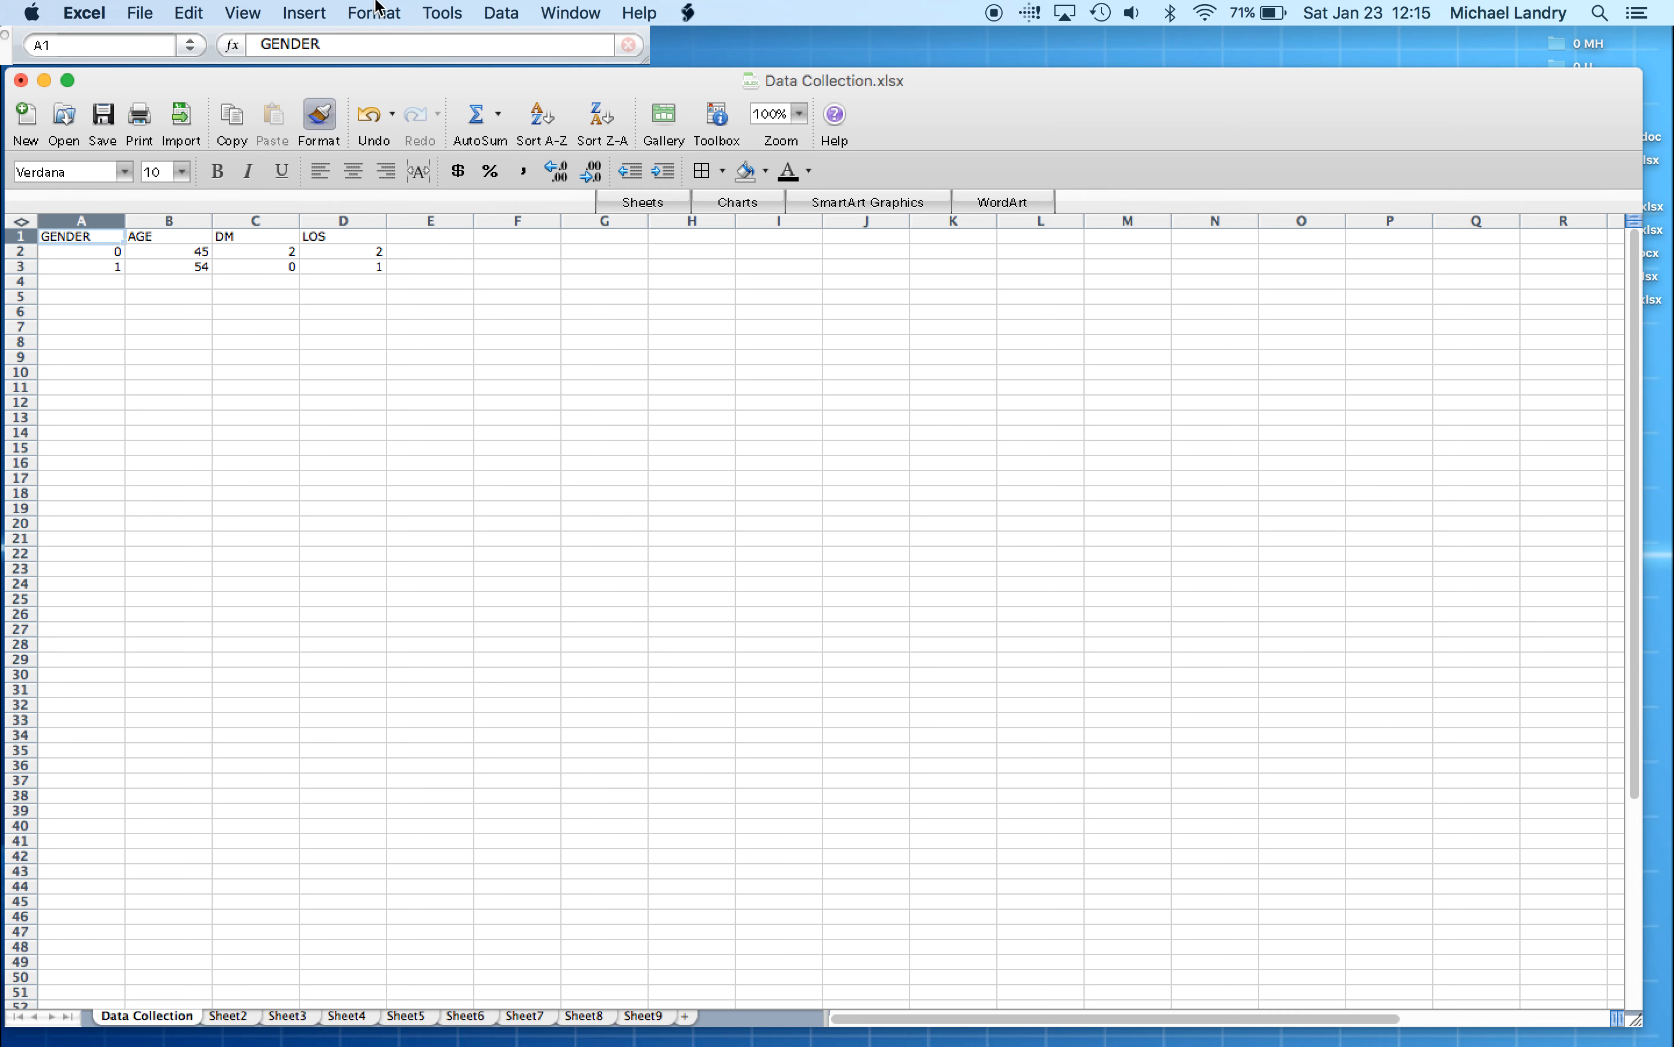
left_click(388, 14)
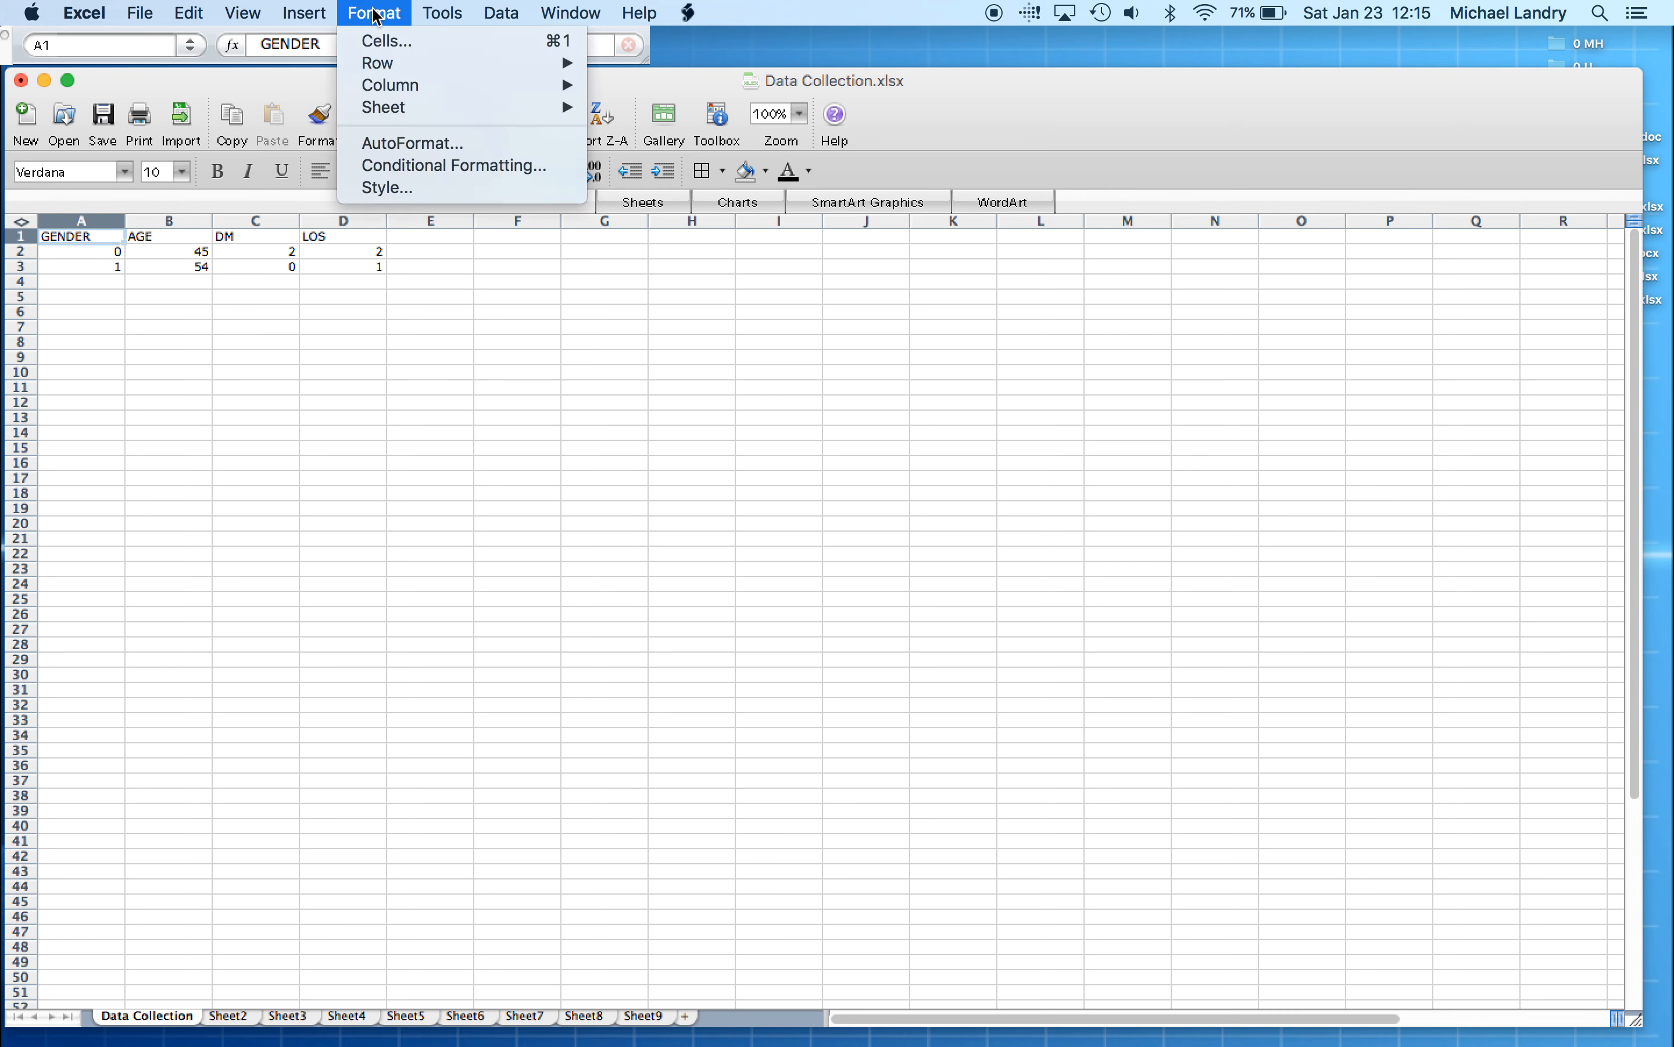
left_click(392, 43)
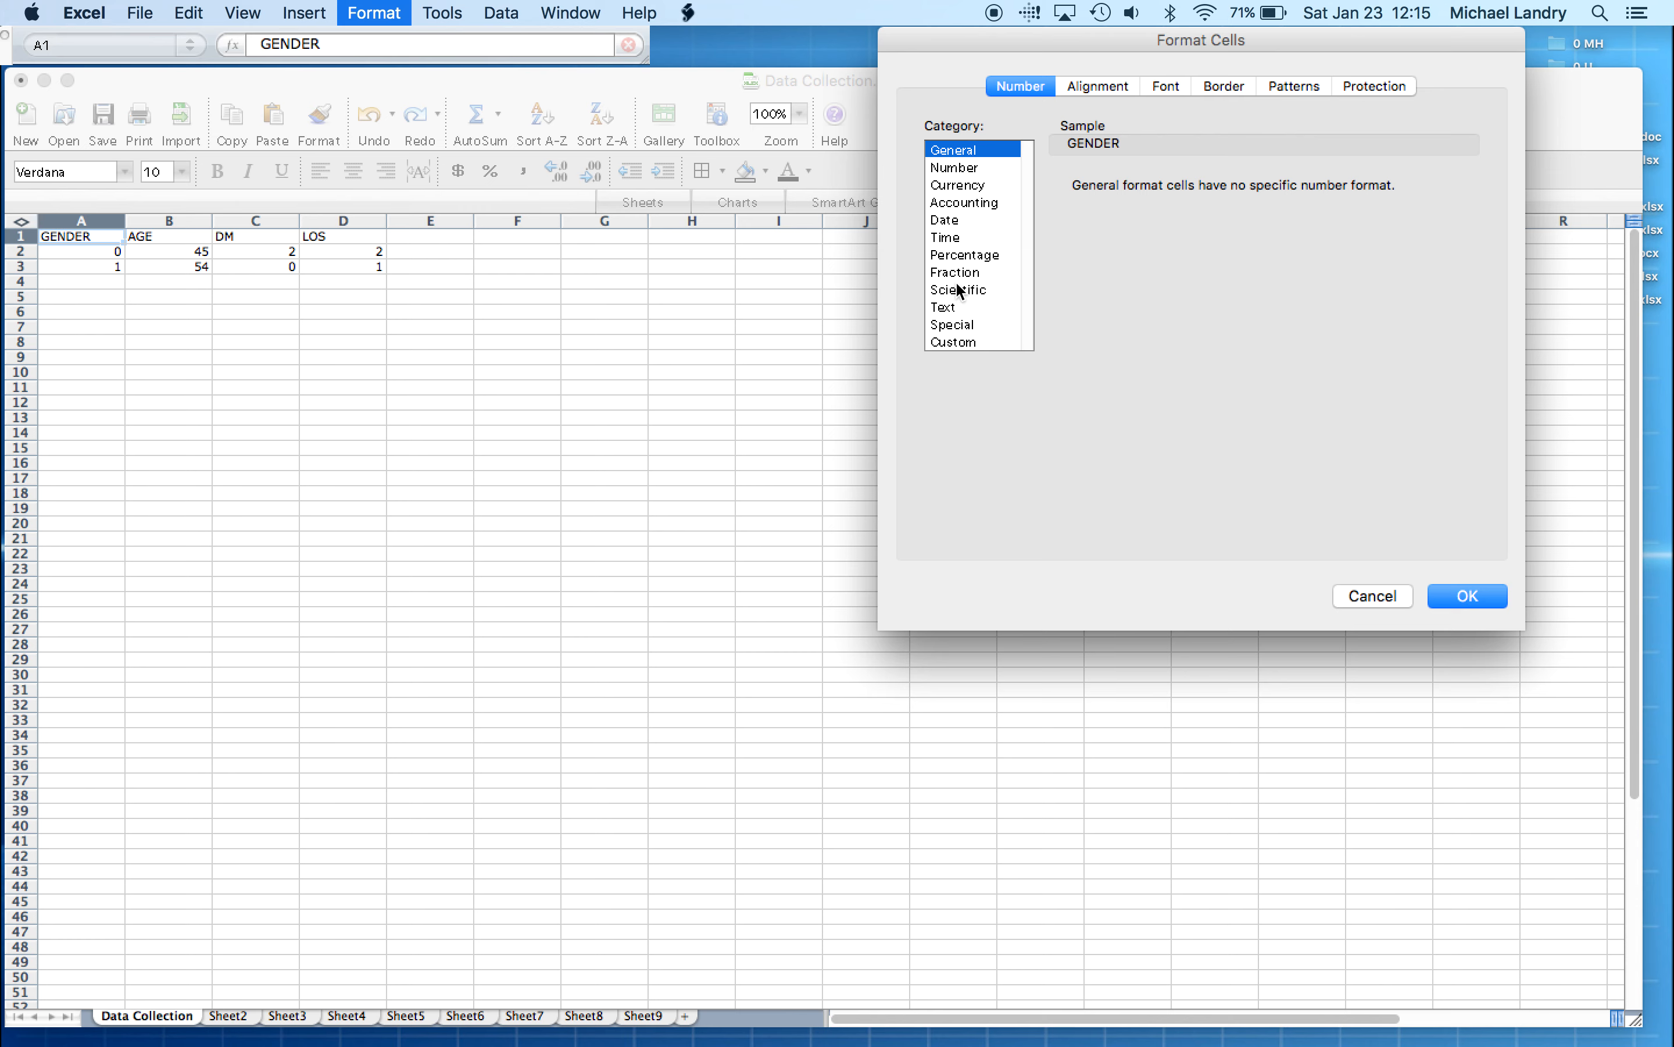
left_click(1099, 88)
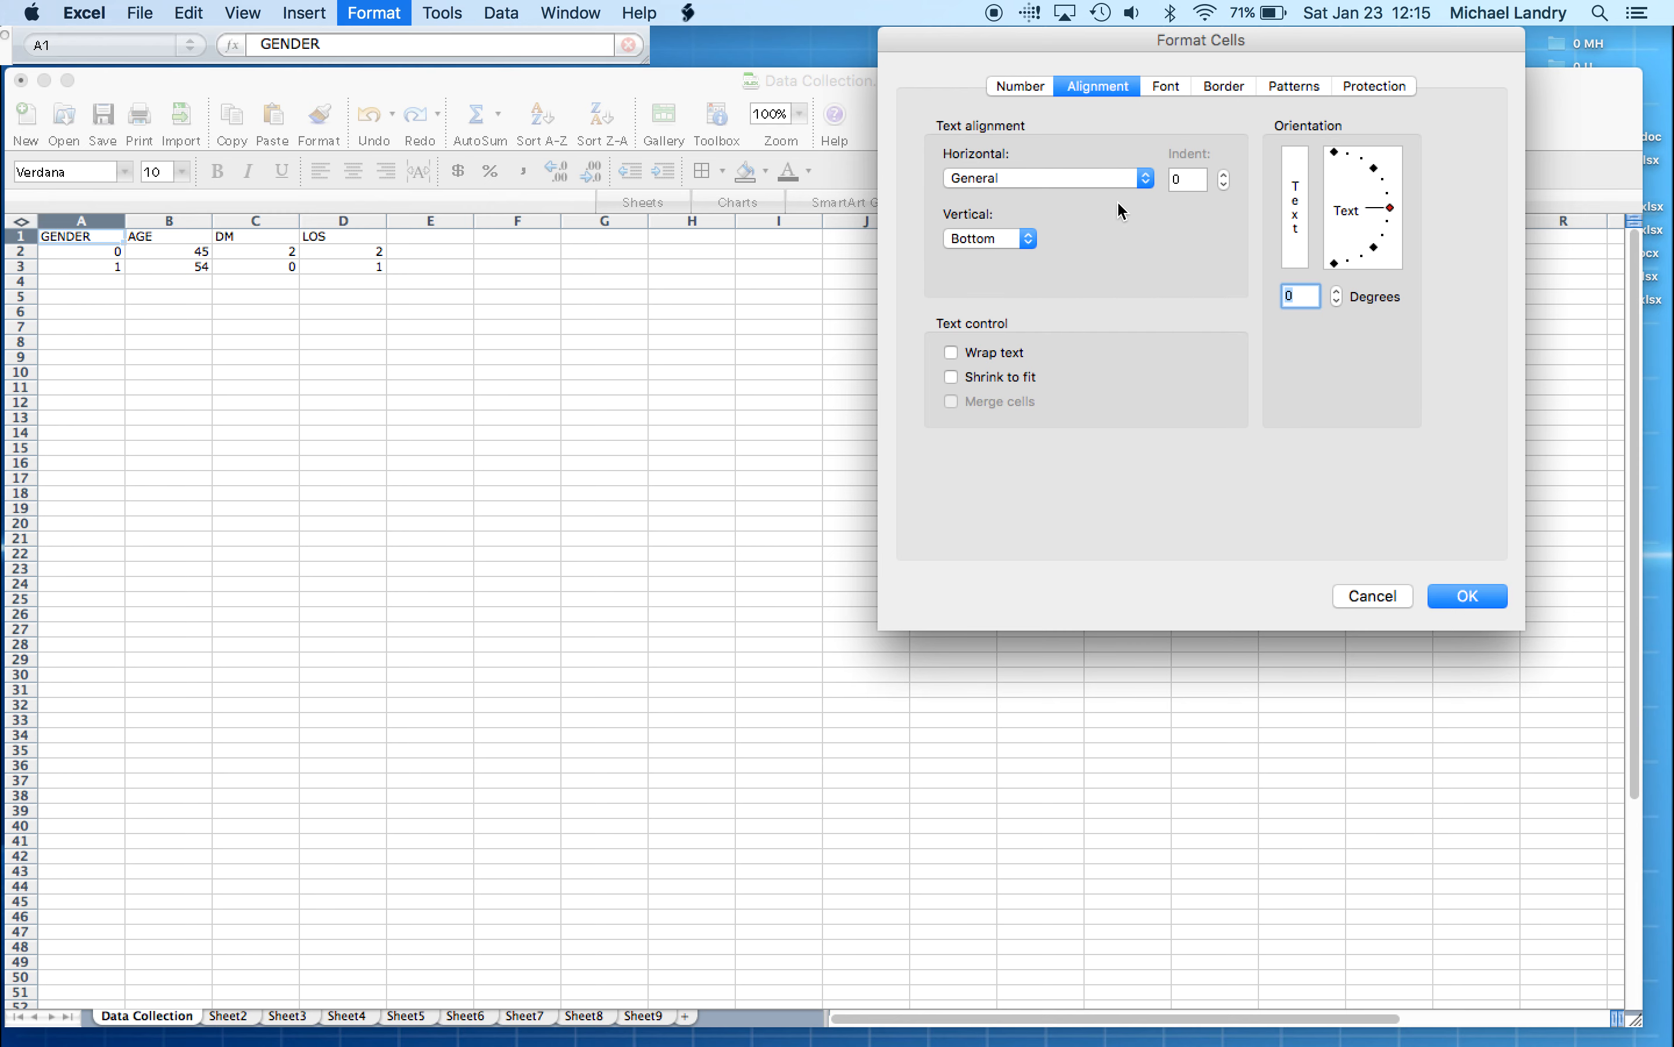
left_click(1166, 90)
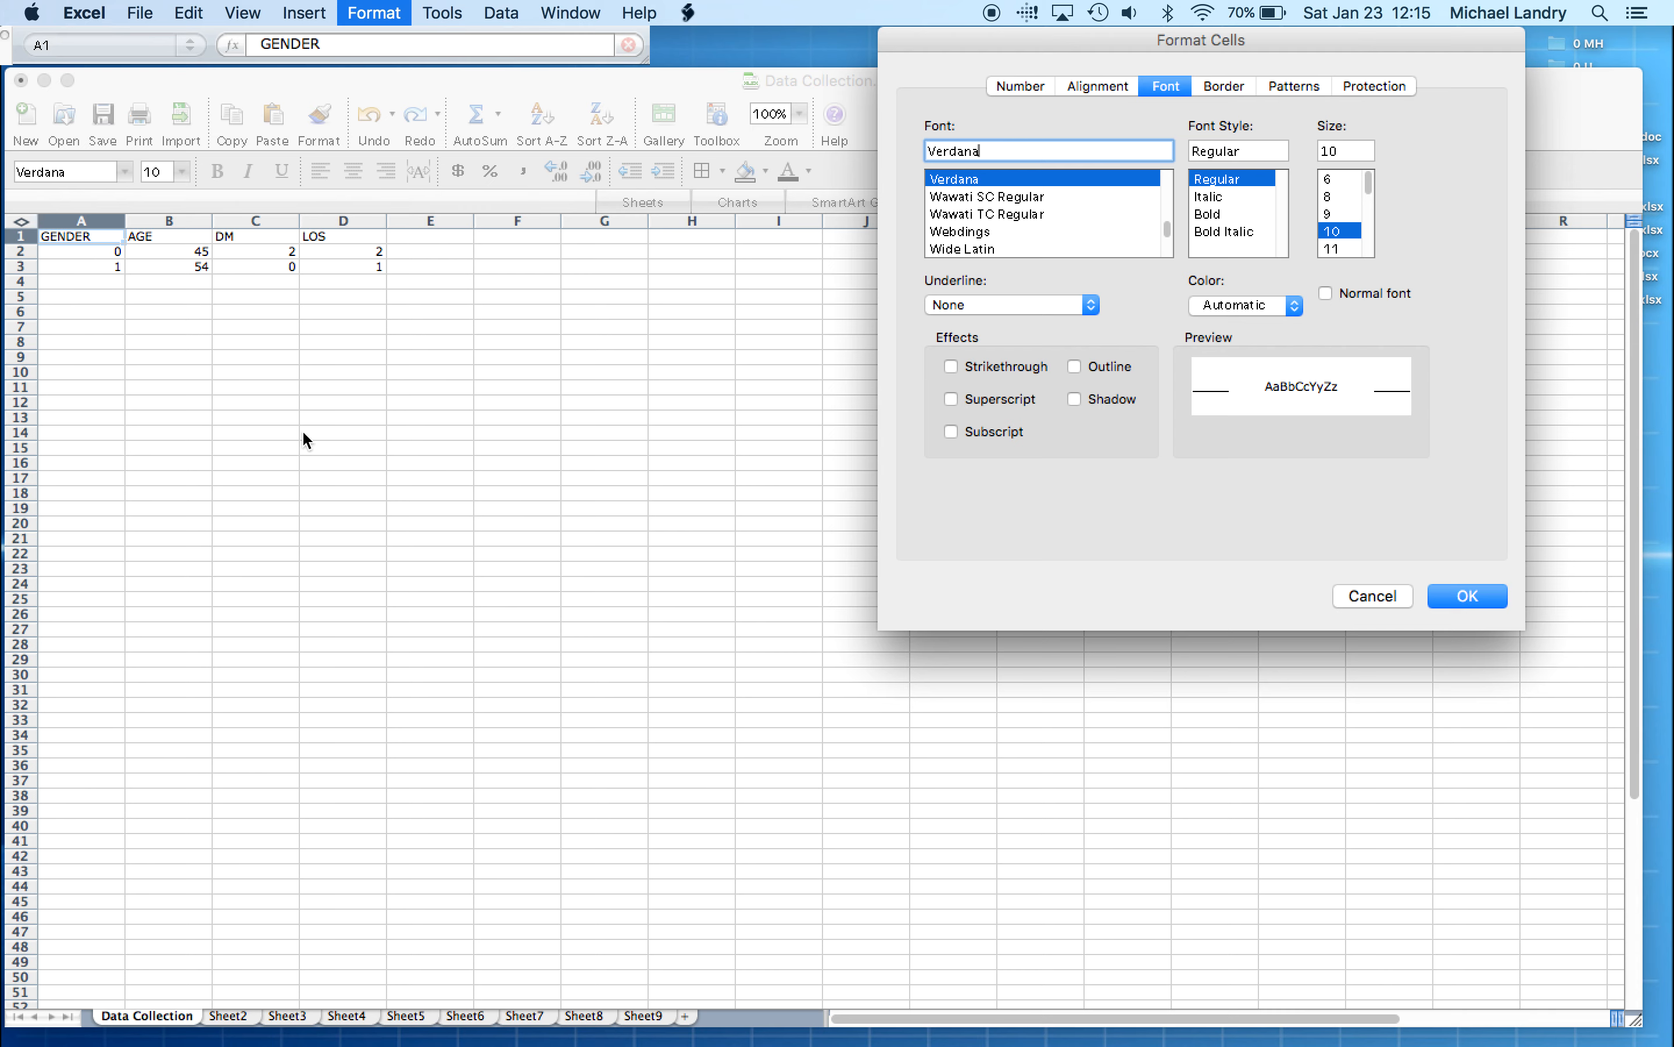
left_click(1234, 92)
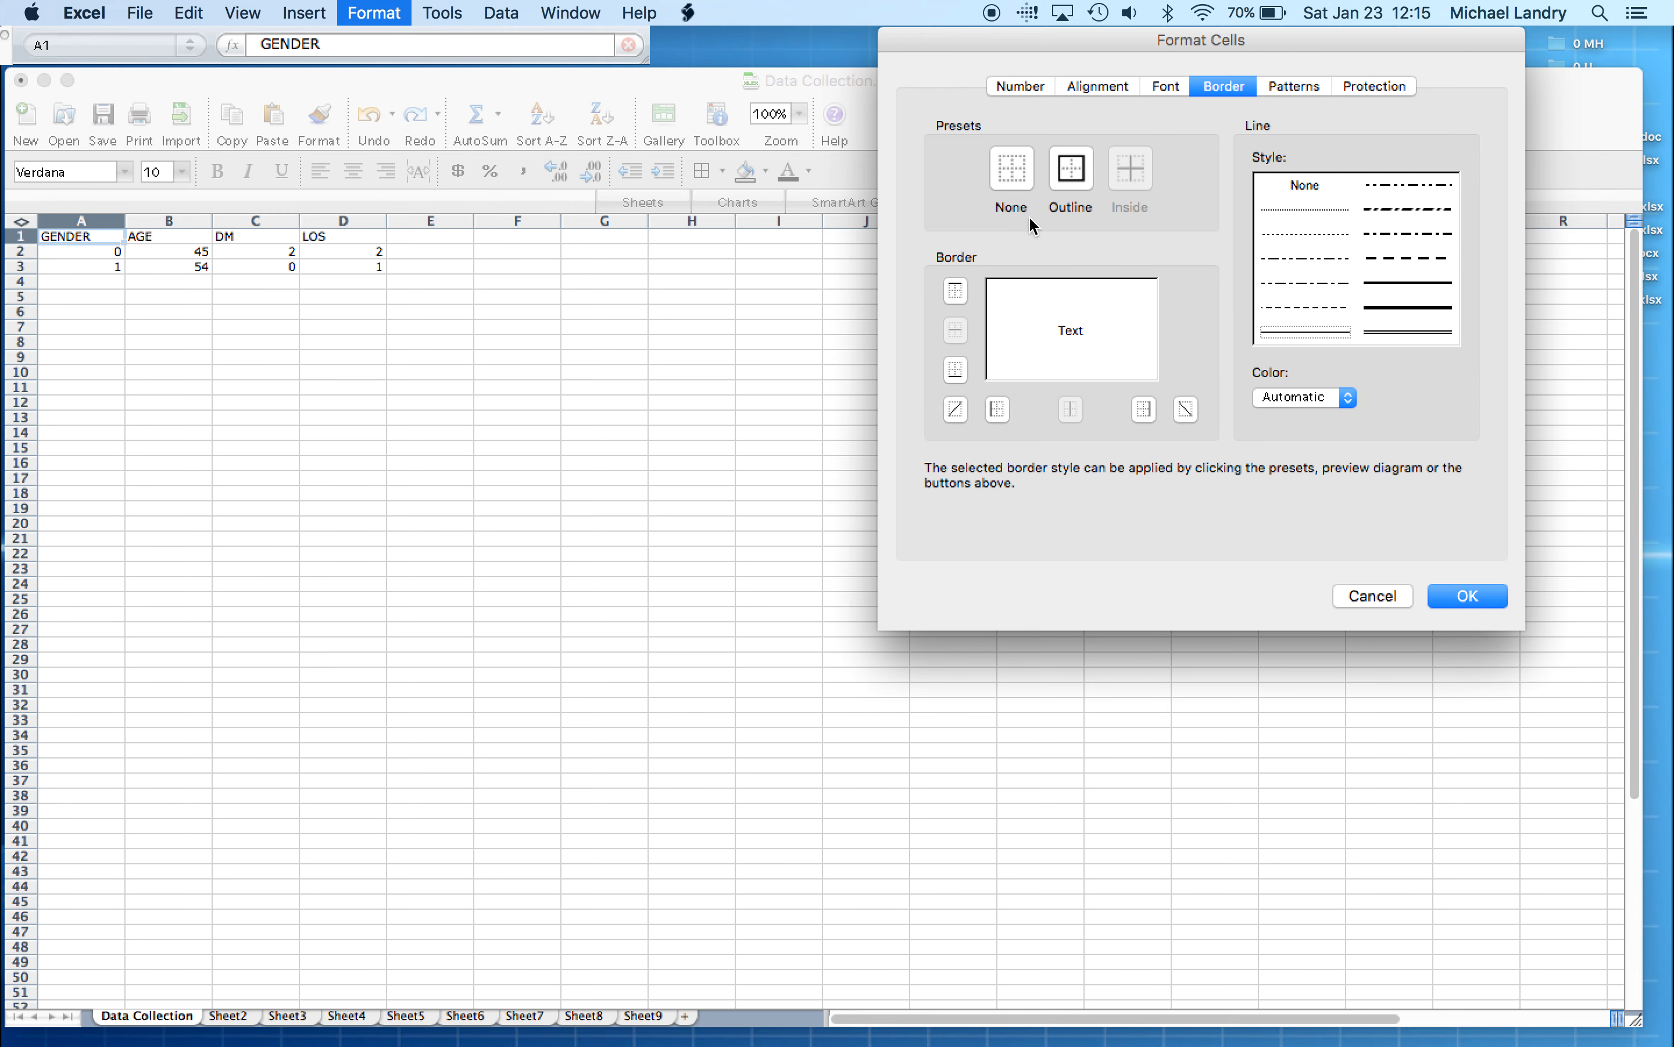
left_click(1070, 168)
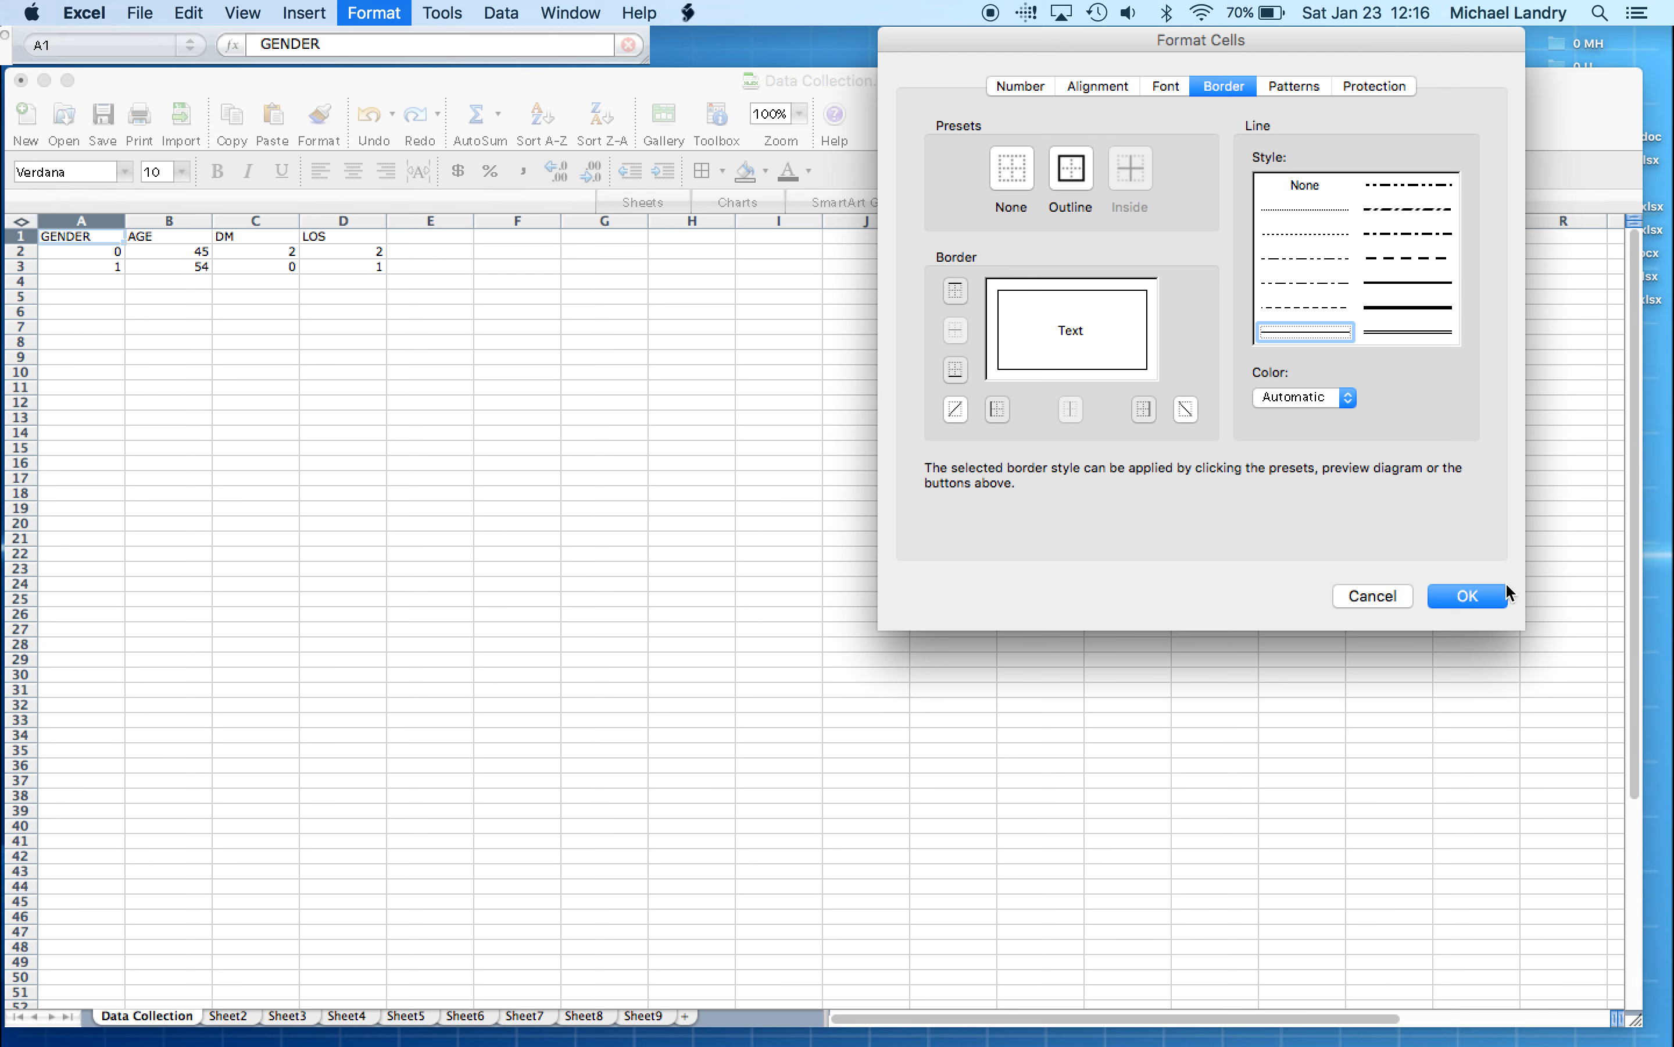
left_click(1483, 599)
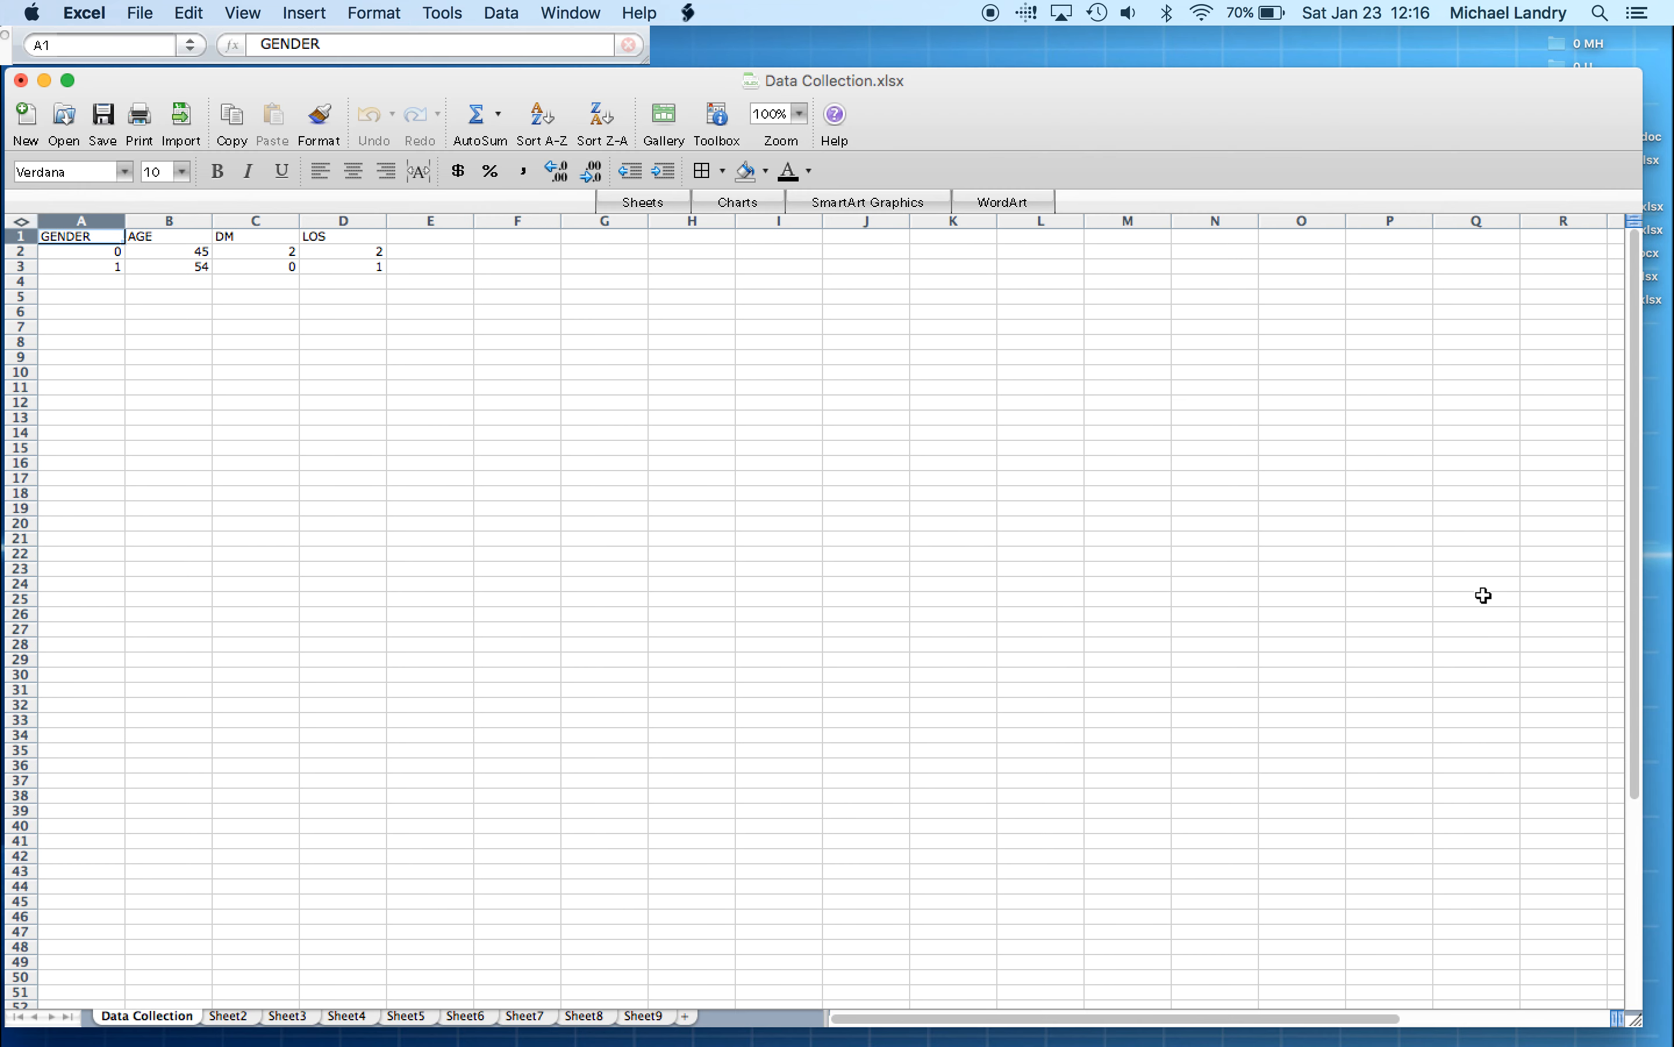
left_click(814, 674)
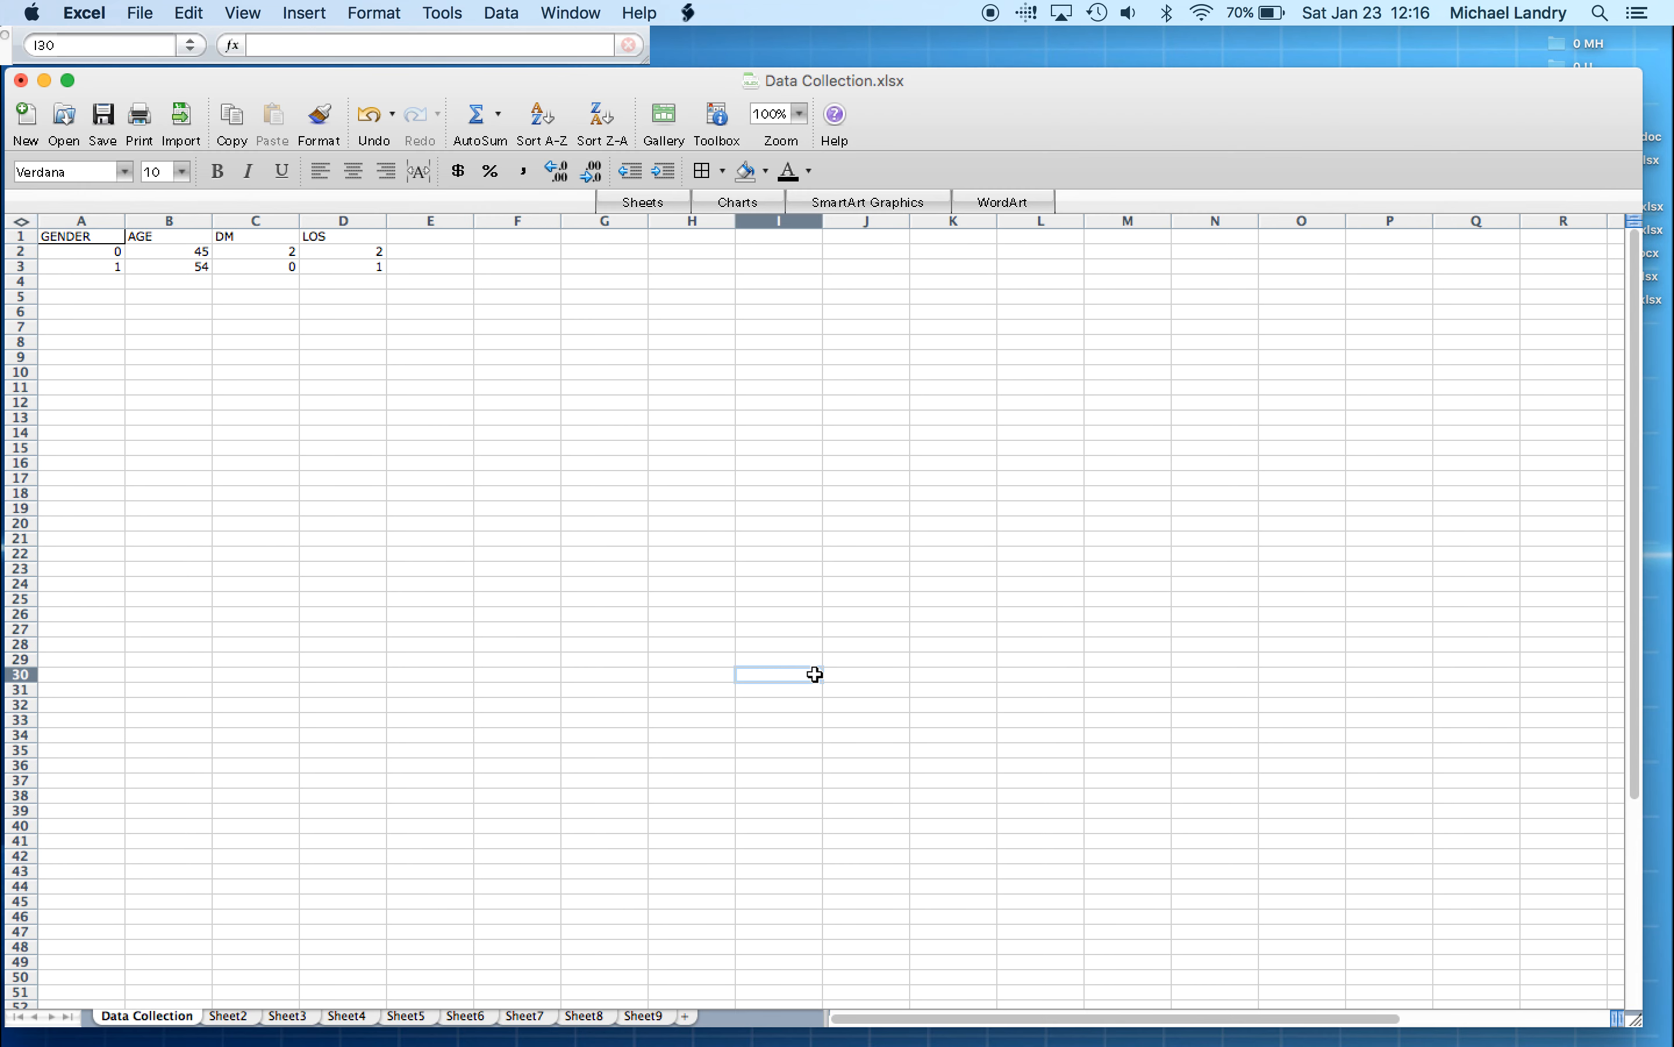
Examine the cell shading colours and pattern options for cell A1, then cancel the cell formatting
left_click(101, 239)
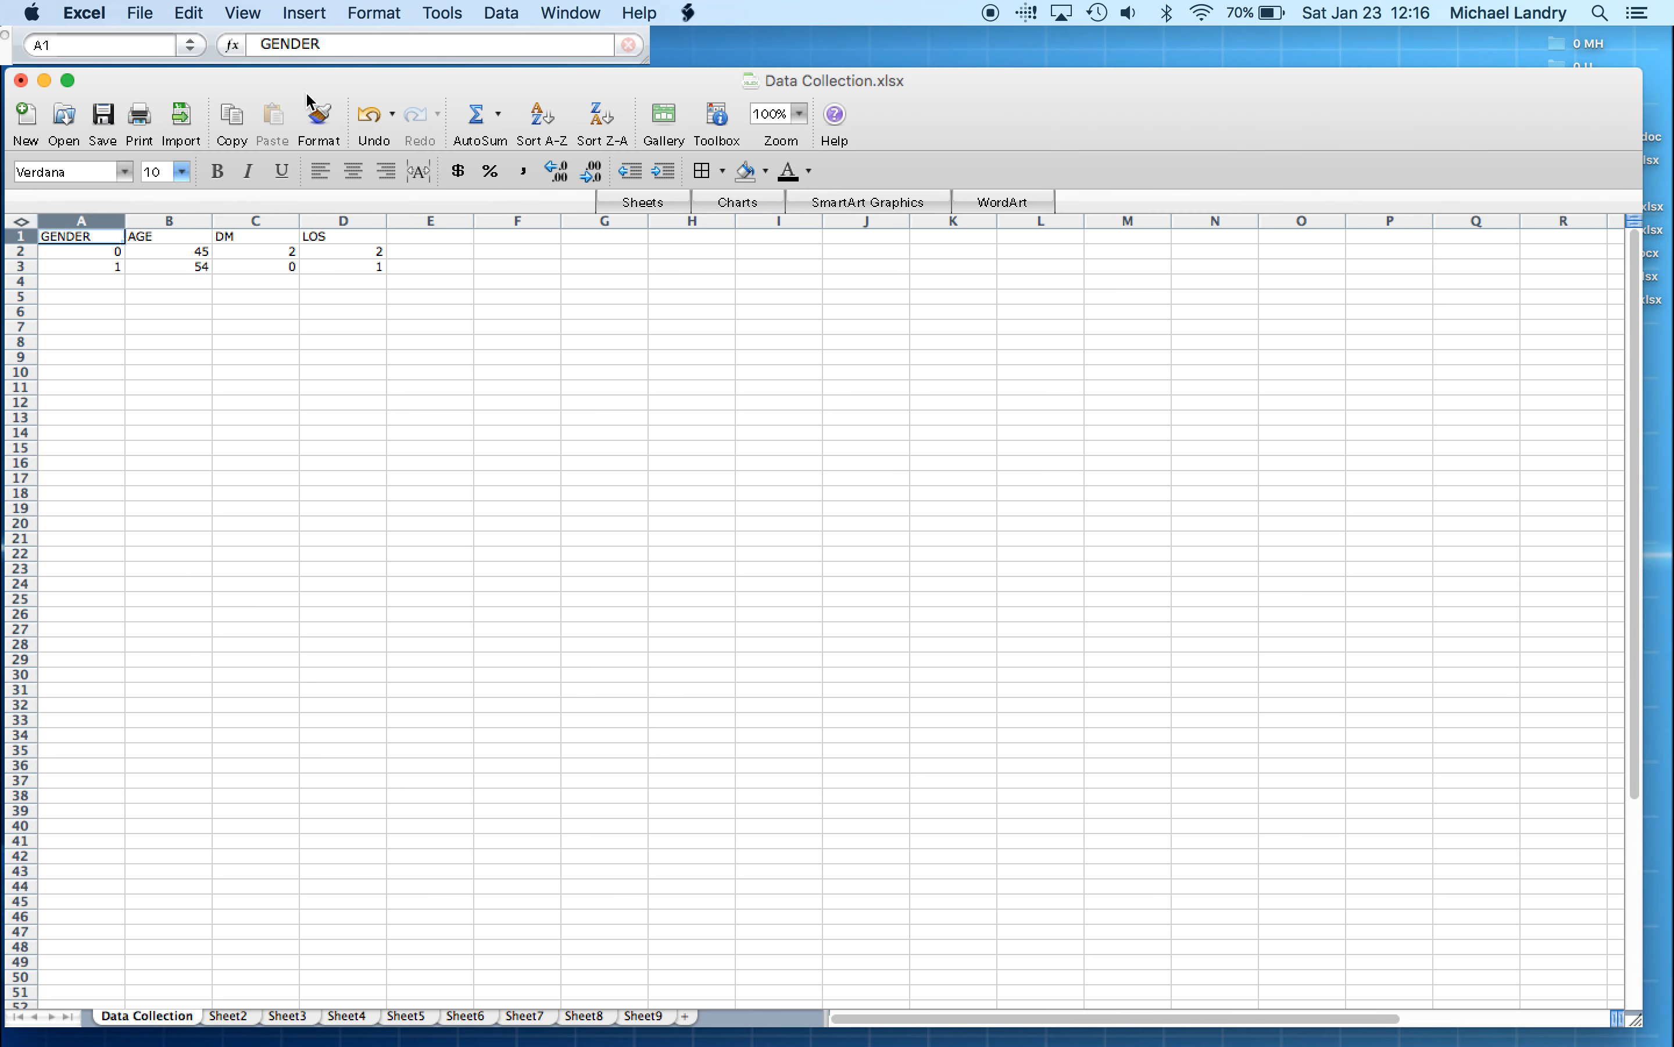
left_click(384, 15)
left_click(388, 41)
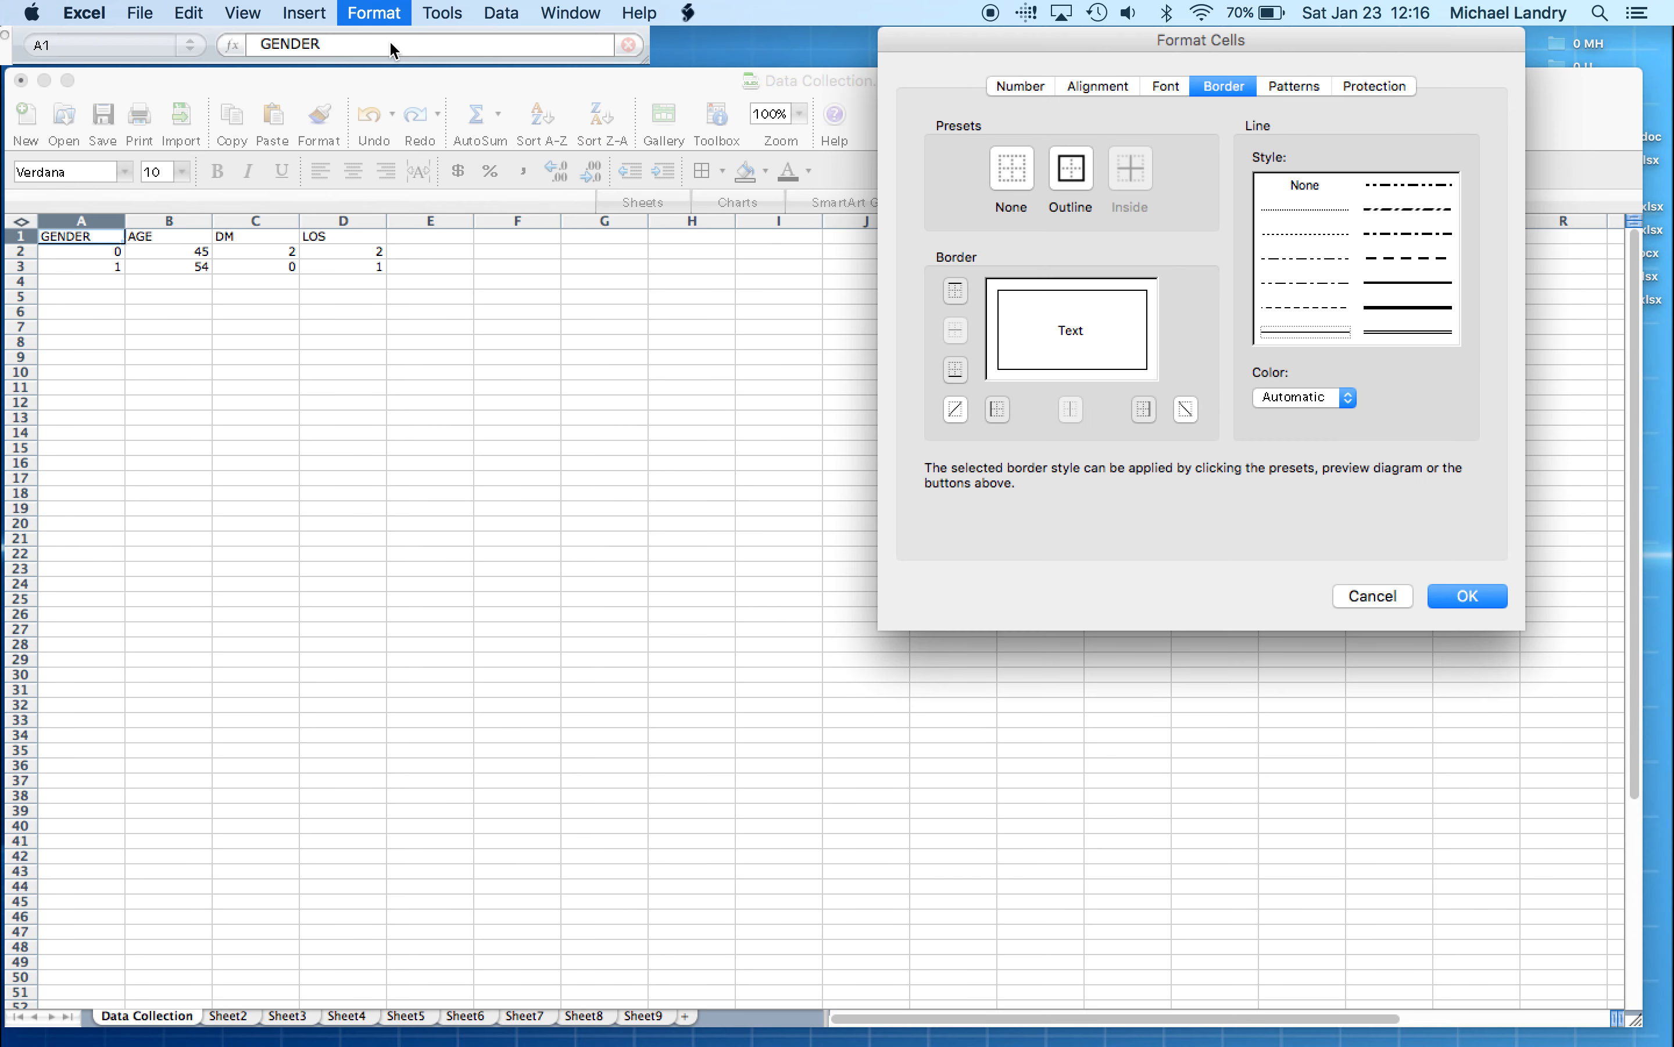
left_click(1292, 87)
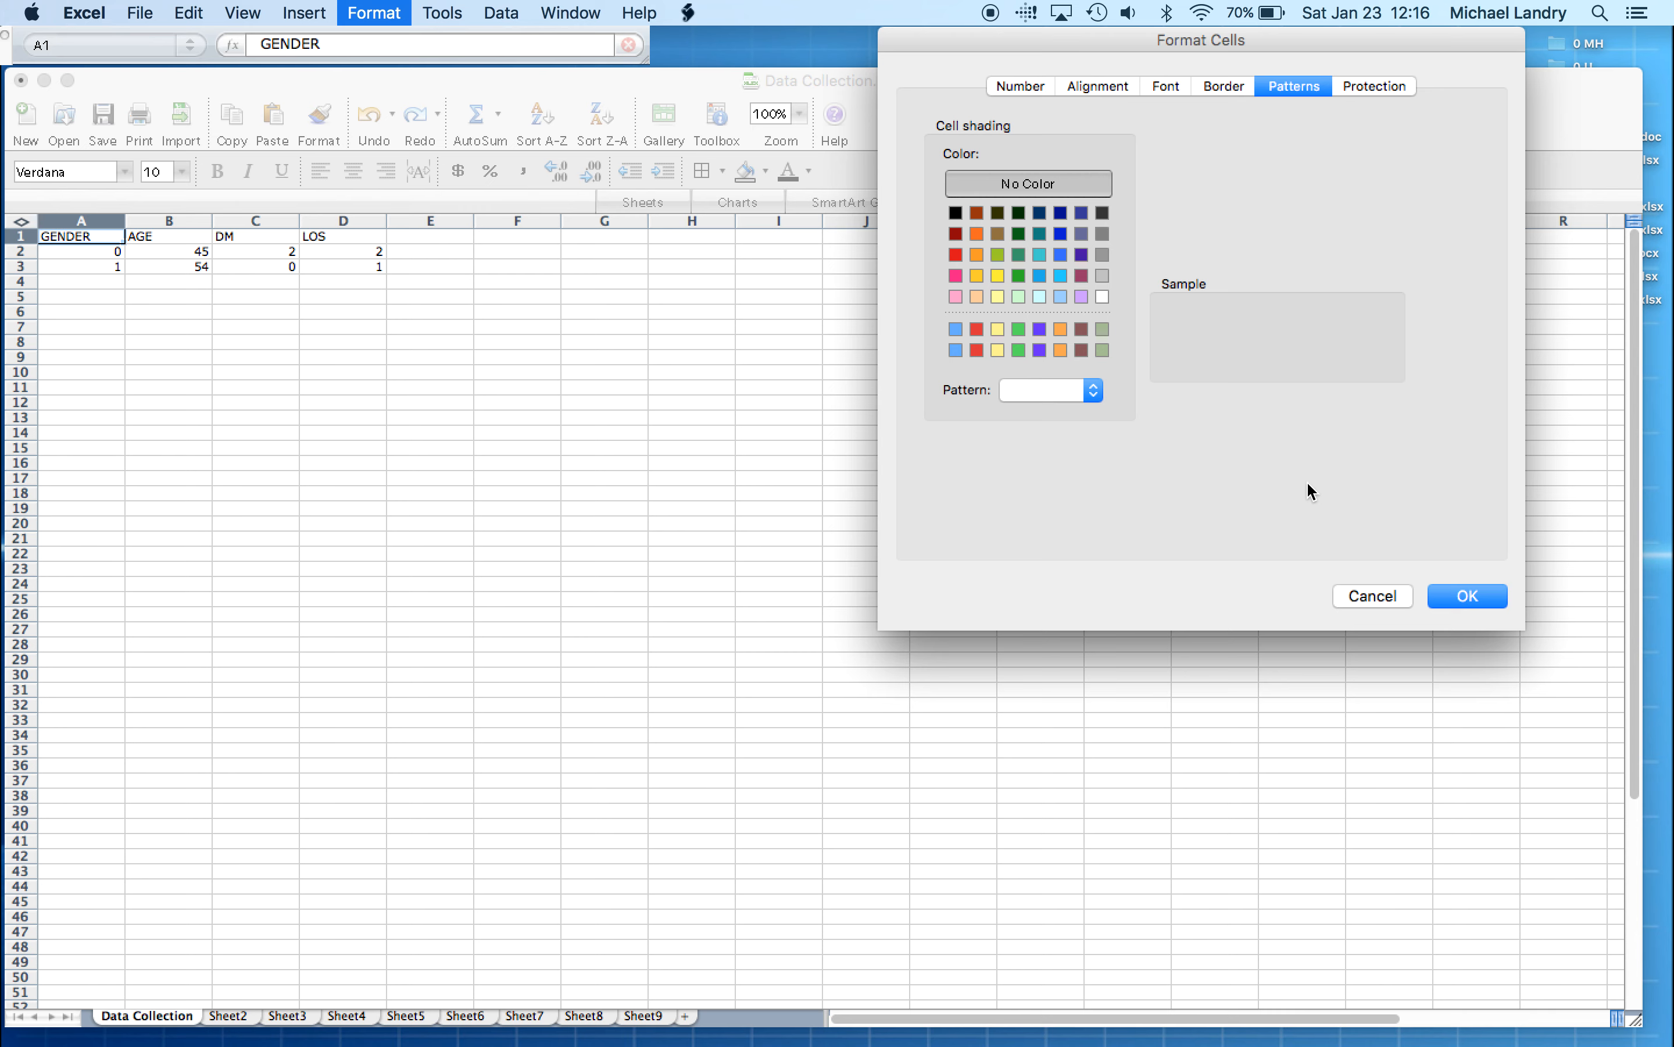
left_click(1372, 595)
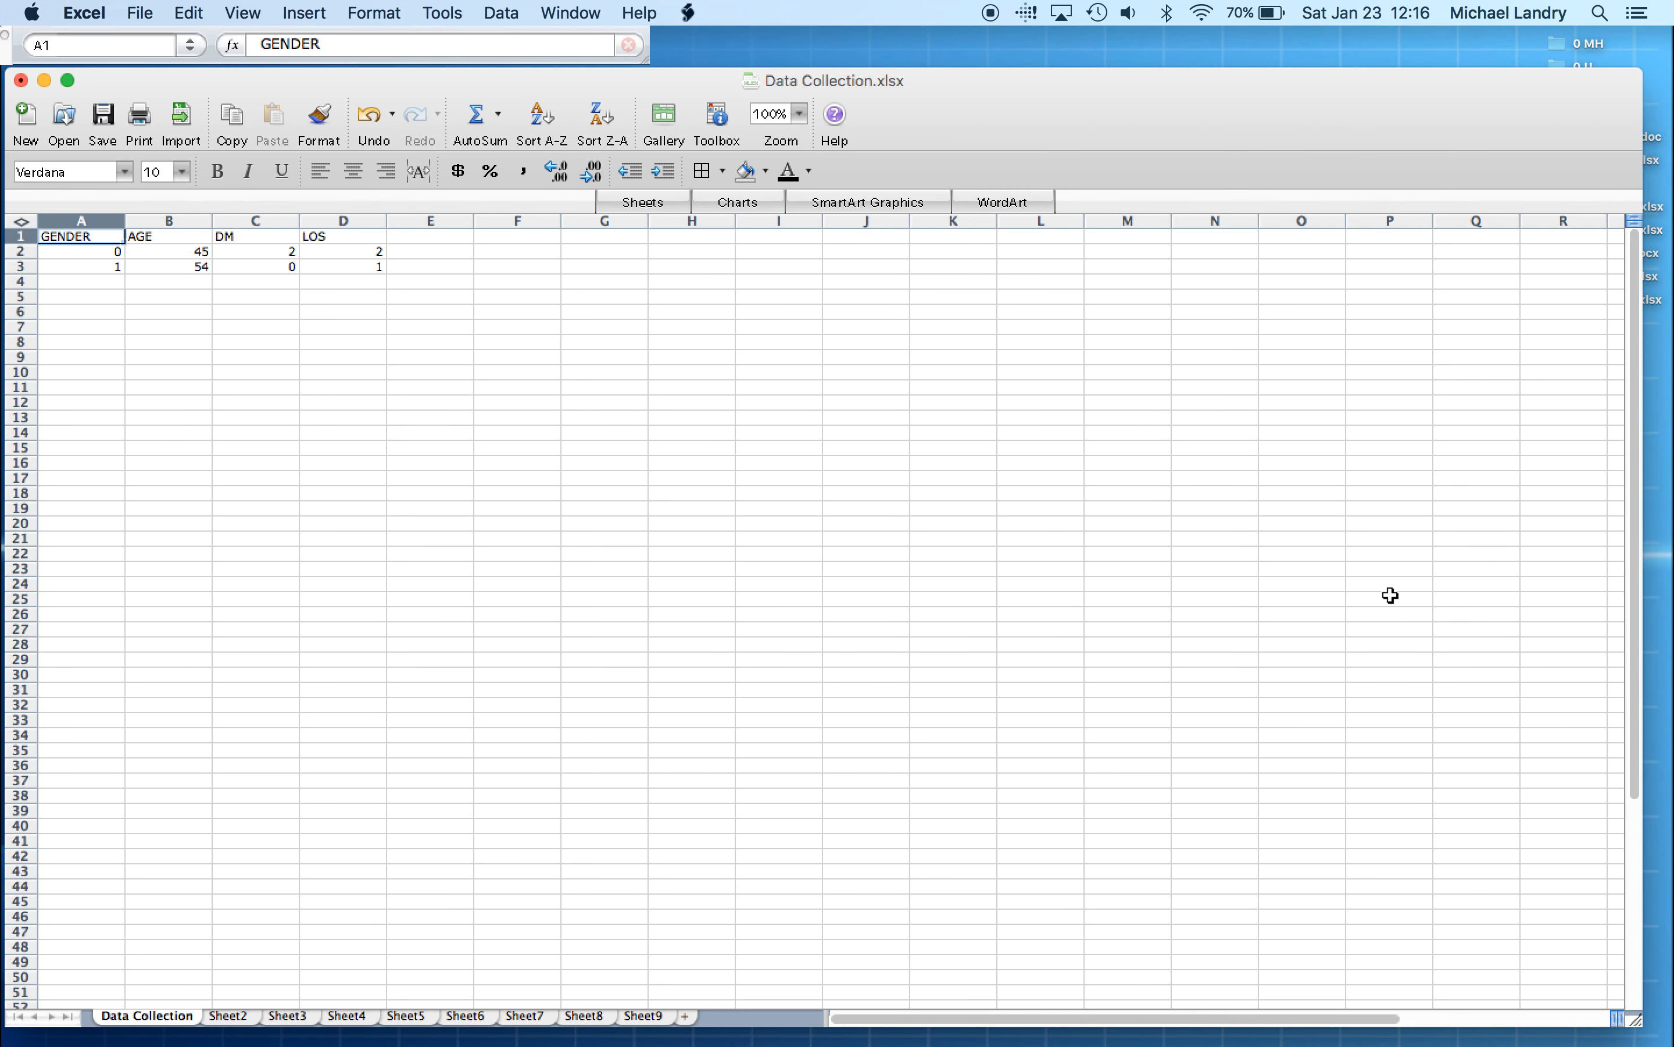
Save the Data Collection workbook under its existing name
left_click(141, 13)
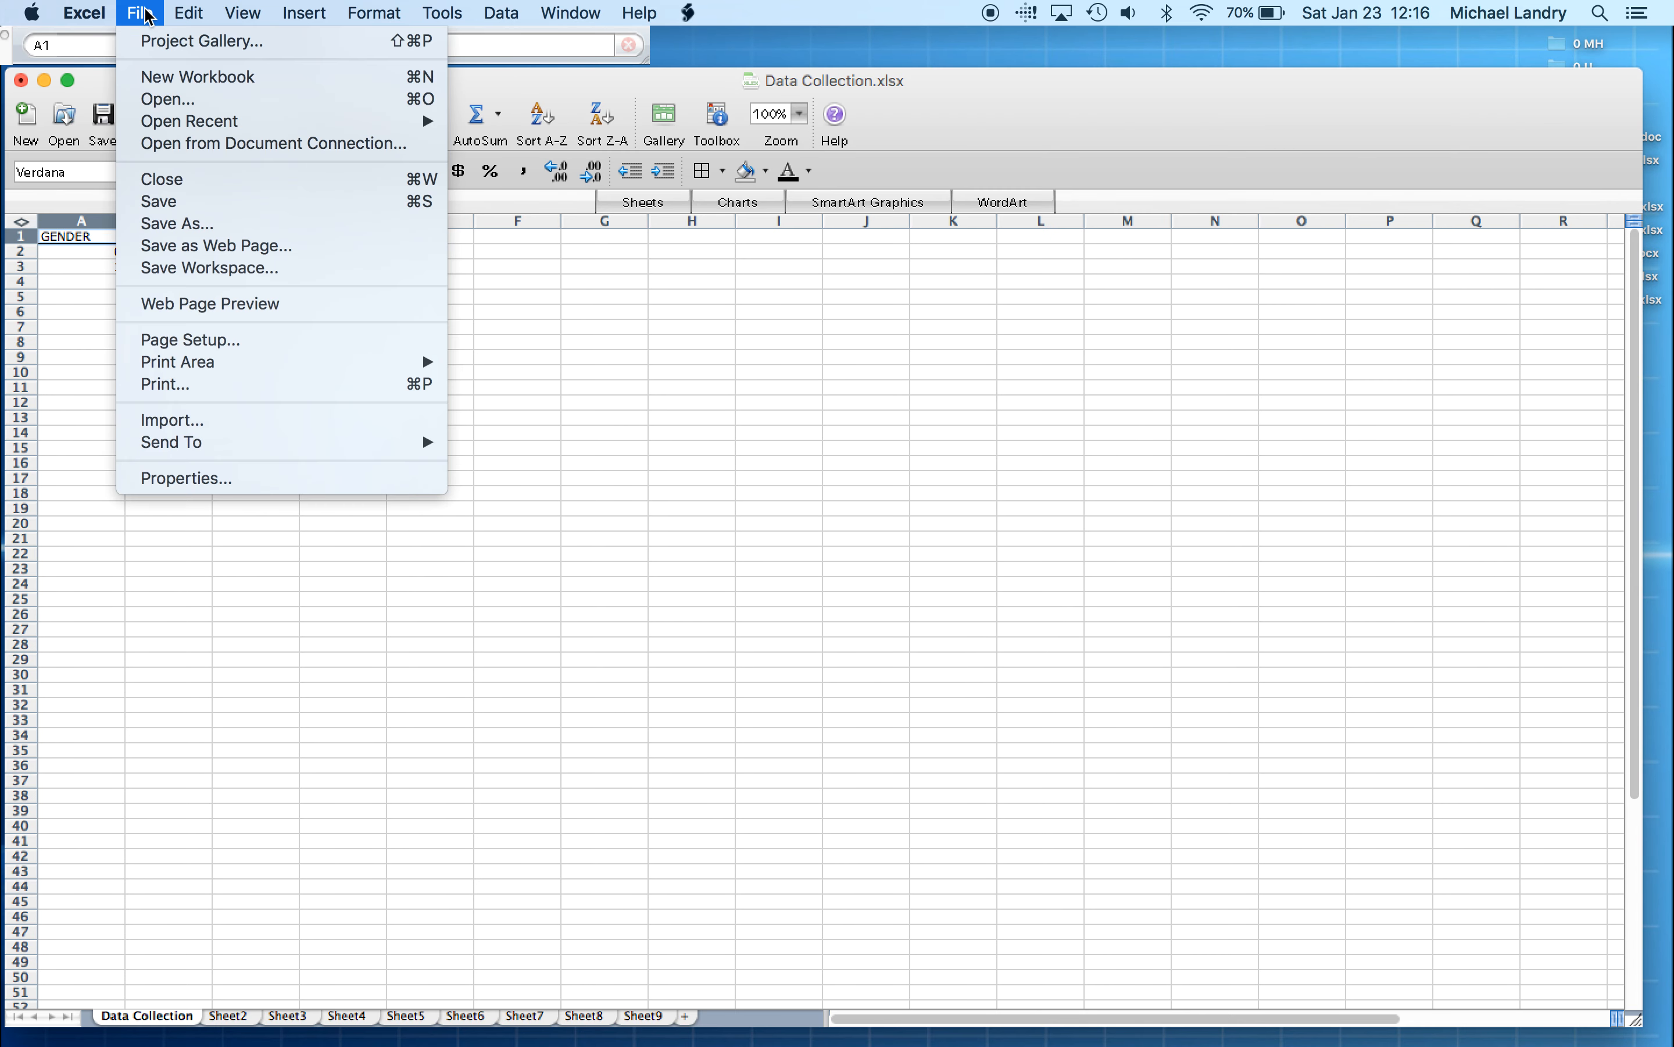
left_click(174, 207)
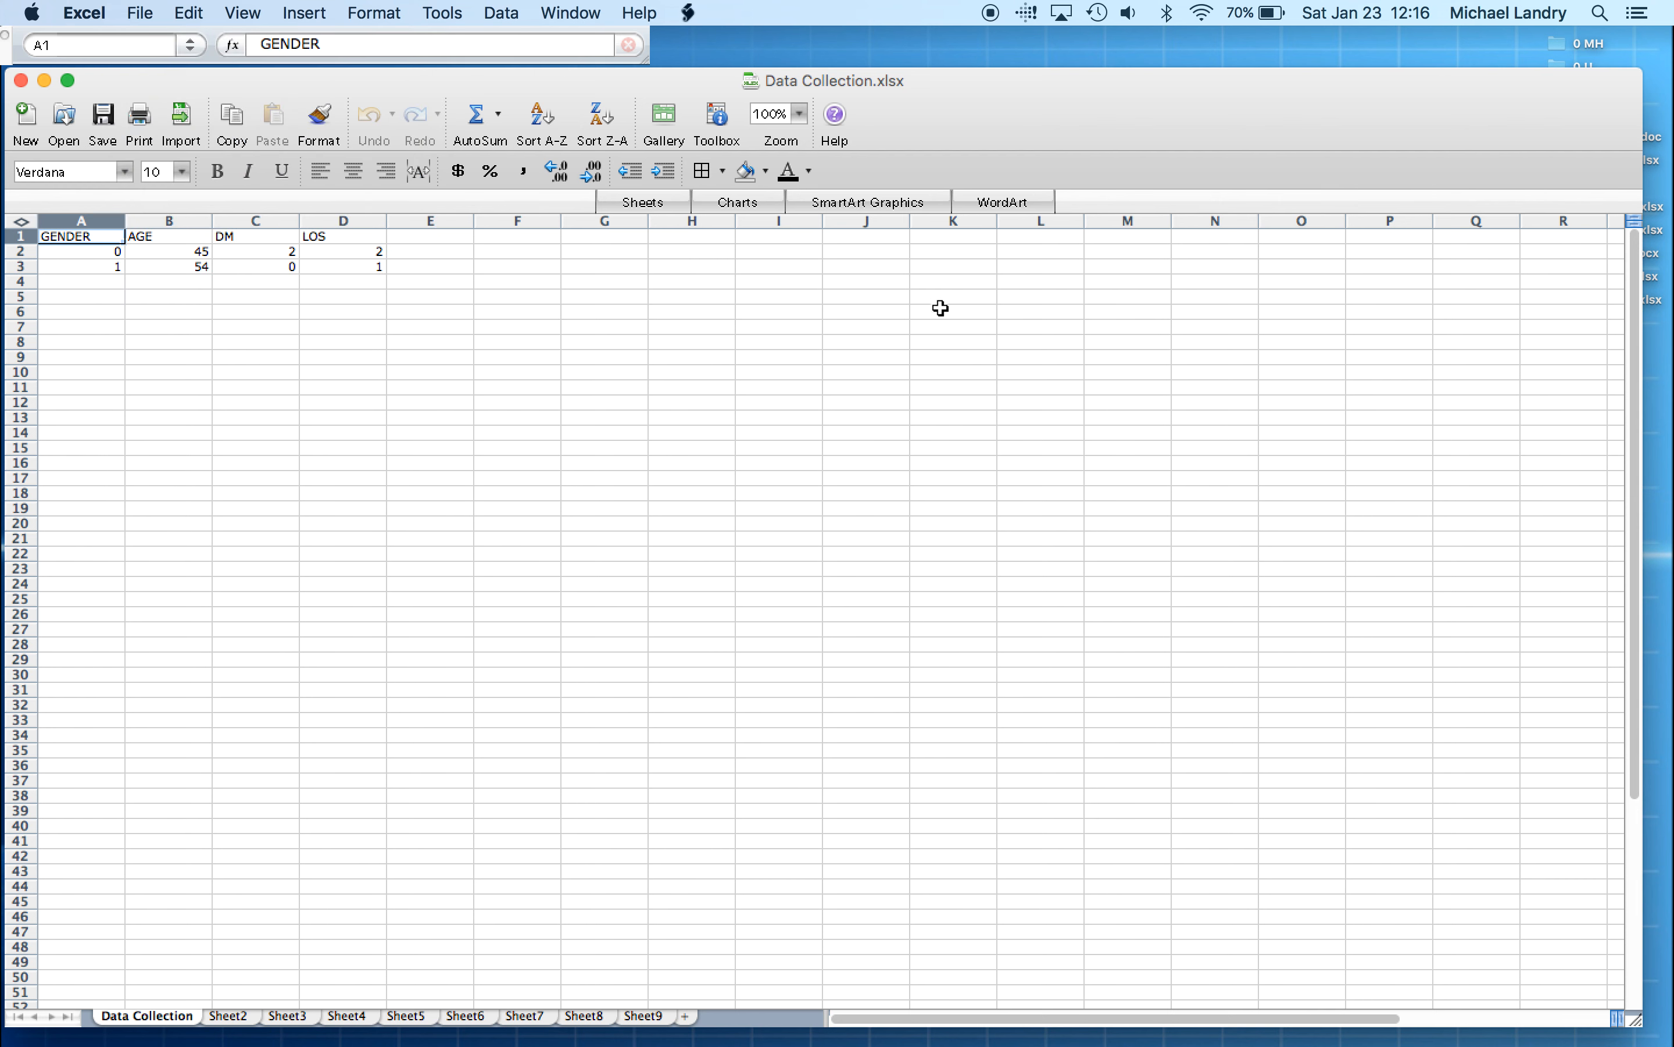